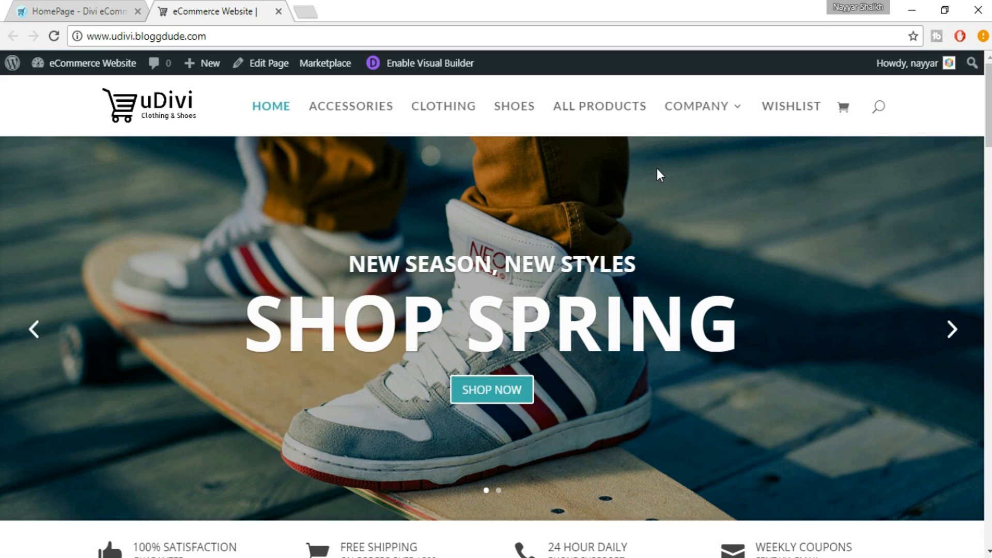
# Open the site's WordPress admin dashboard in a new browser tab and switch to it.
pyautogui.moveTo(45, 66)
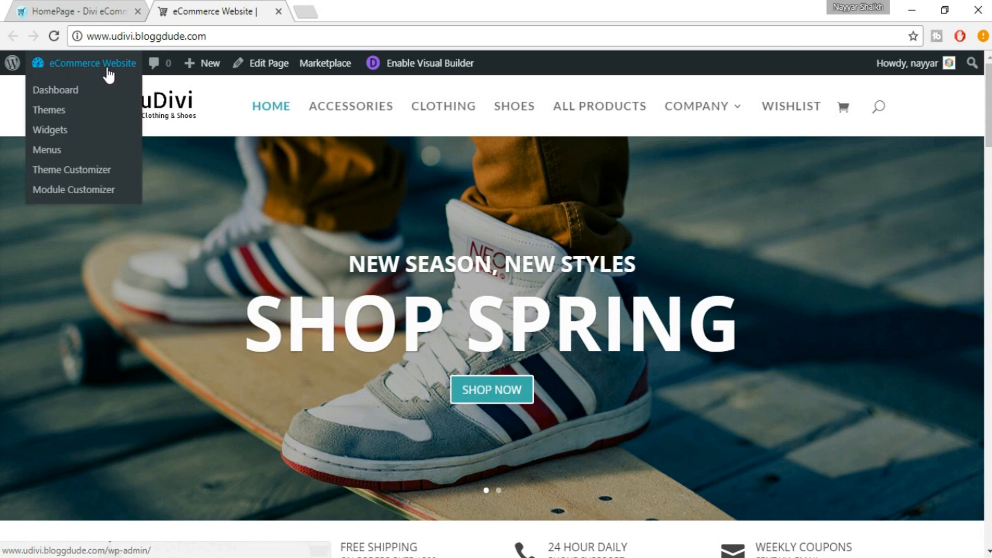
pyautogui.rightClick(71, 95)
pyautogui.click(109, 97)
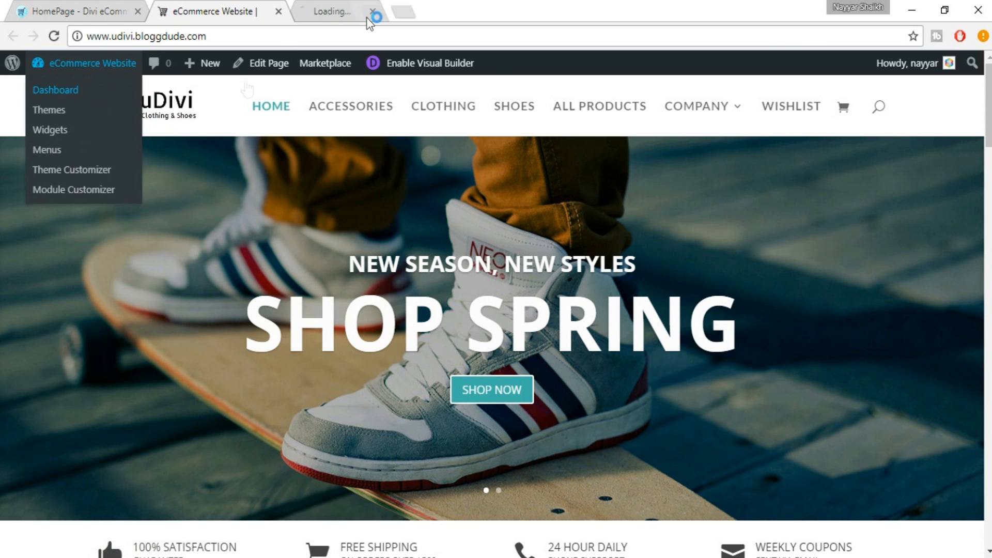
pyautogui.click(368, 10)
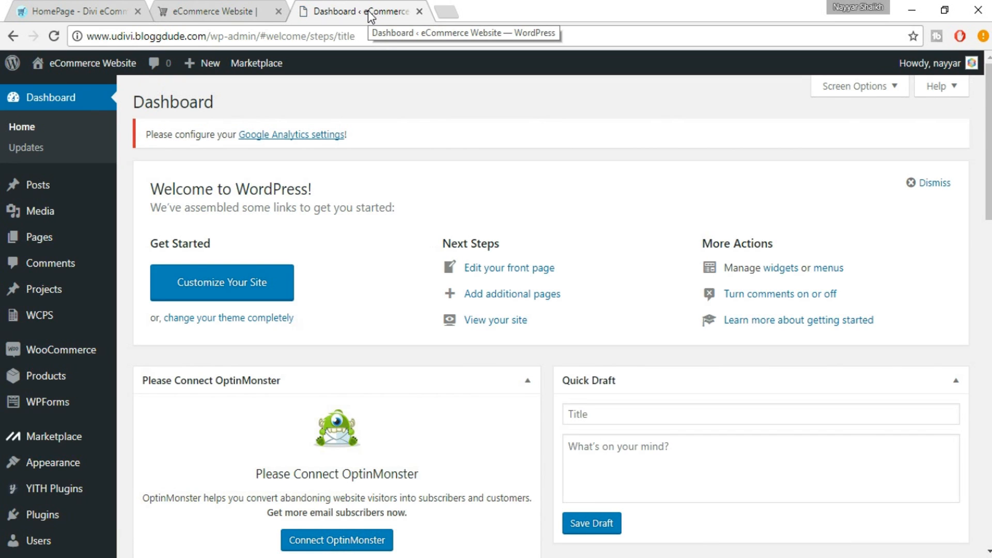
# Go to the page for adding new plugins and search for "yoast".
pyautogui.scroll(-4, 137, 311)
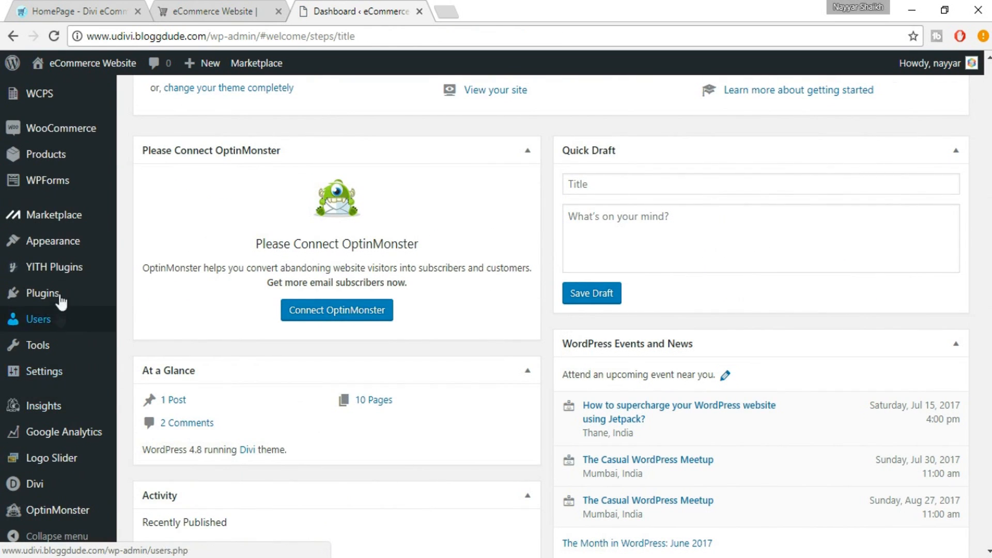
pyautogui.moveTo(68, 276)
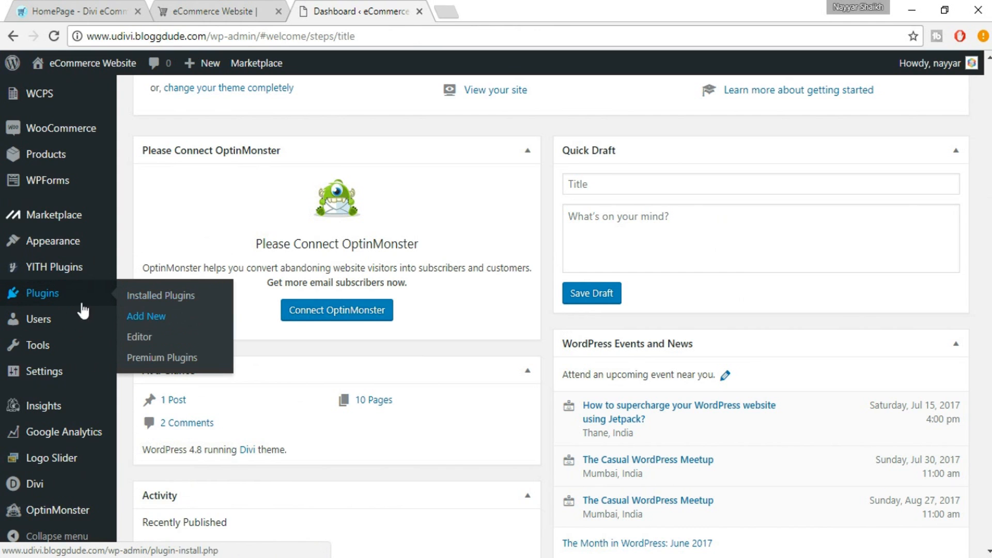
pyautogui.click(143, 315)
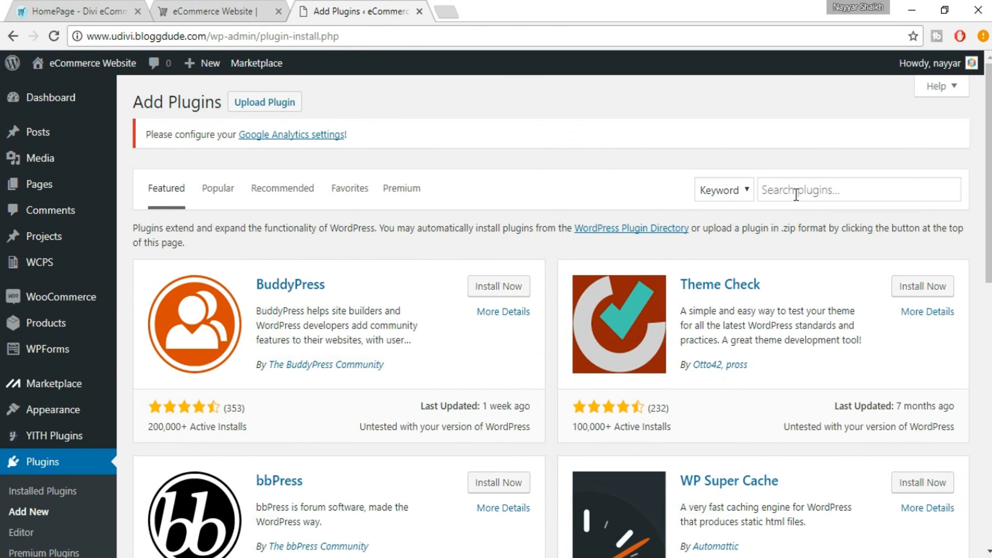
pyautogui.click(796, 192)
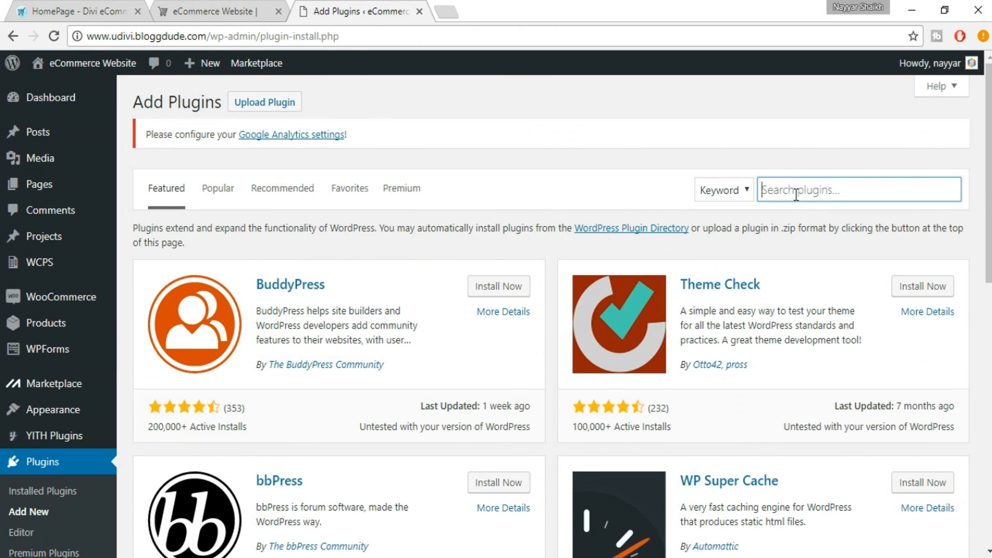
pyautogui.write('yoast')
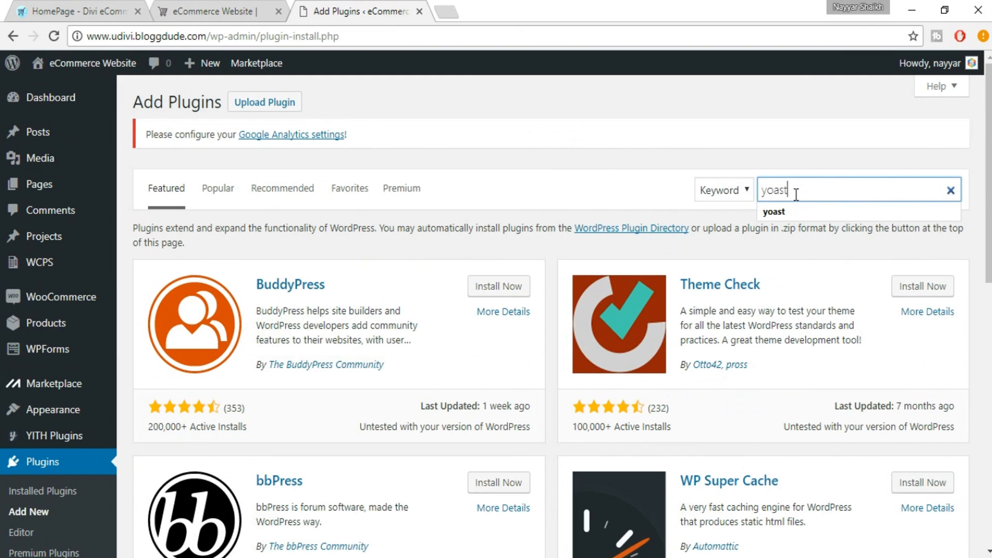
pyautogui.press('Return')
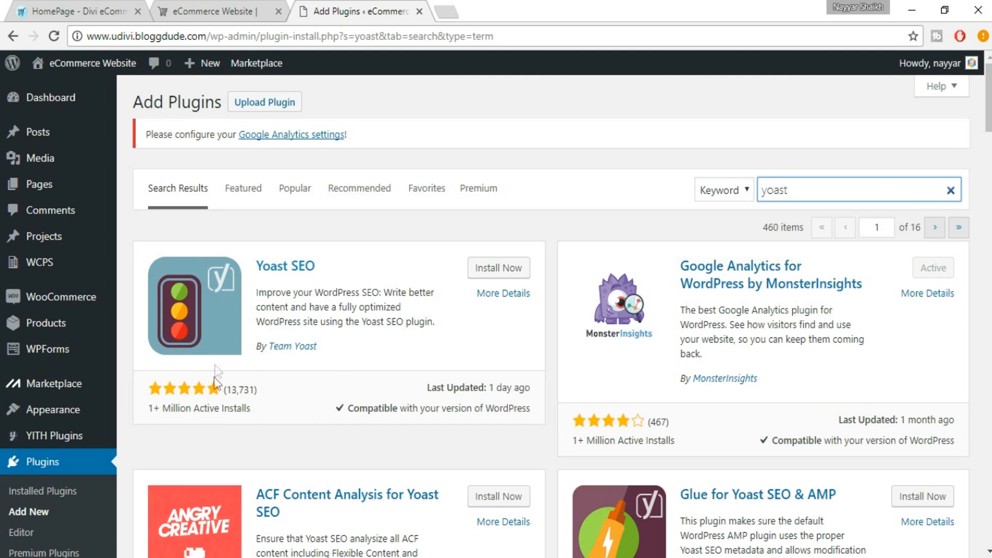
# Install and activate the Yoast SEO plugin from the search results.
pyautogui.moveTo(150, 409); pyautogui.dragTo(267, 409)
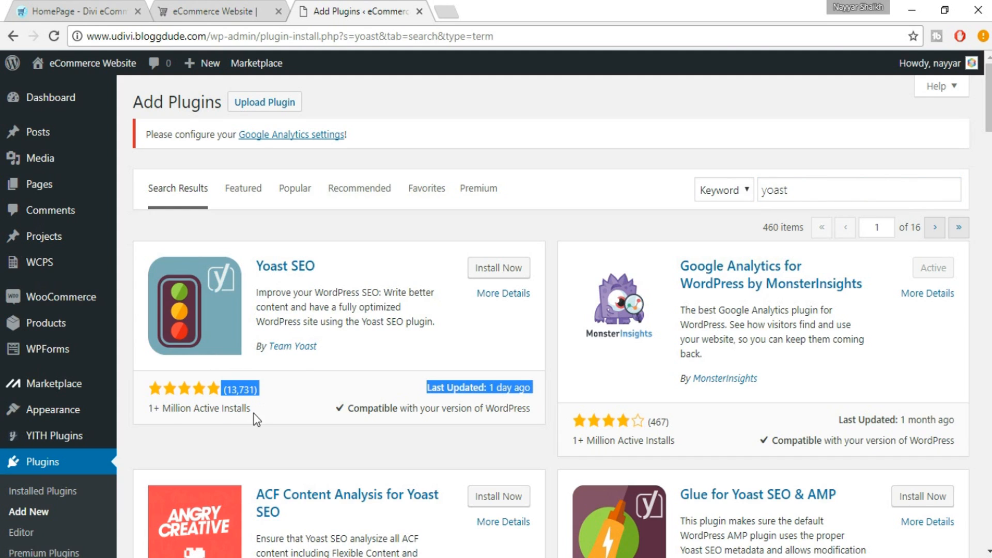
pyautogui.click(255, 420)
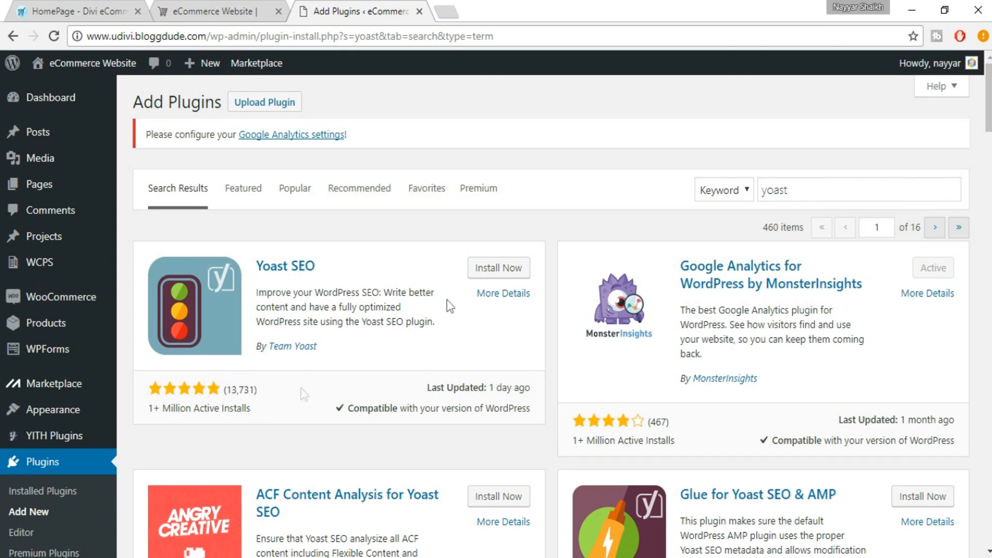
pyautogui.click(497, 270)
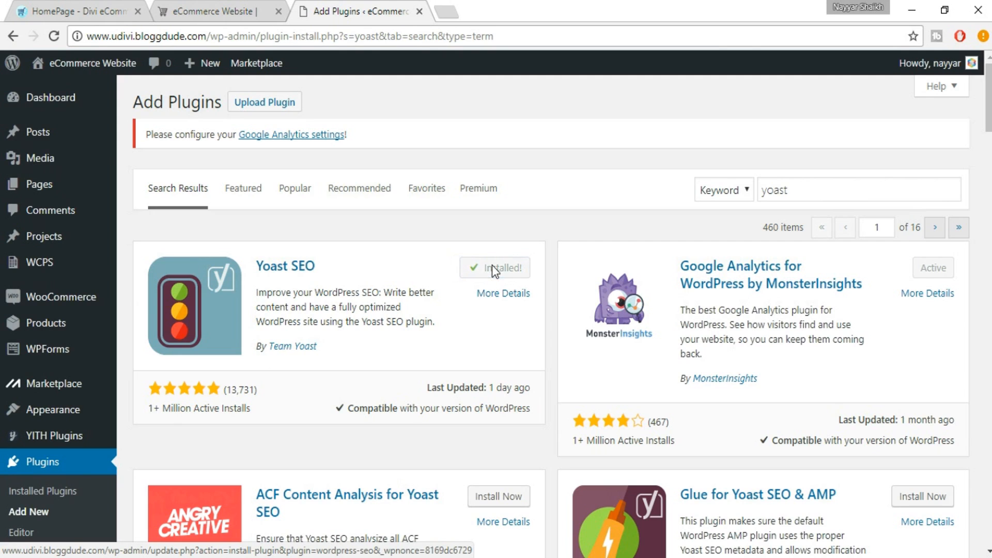
pyautogui.click(495, 271)
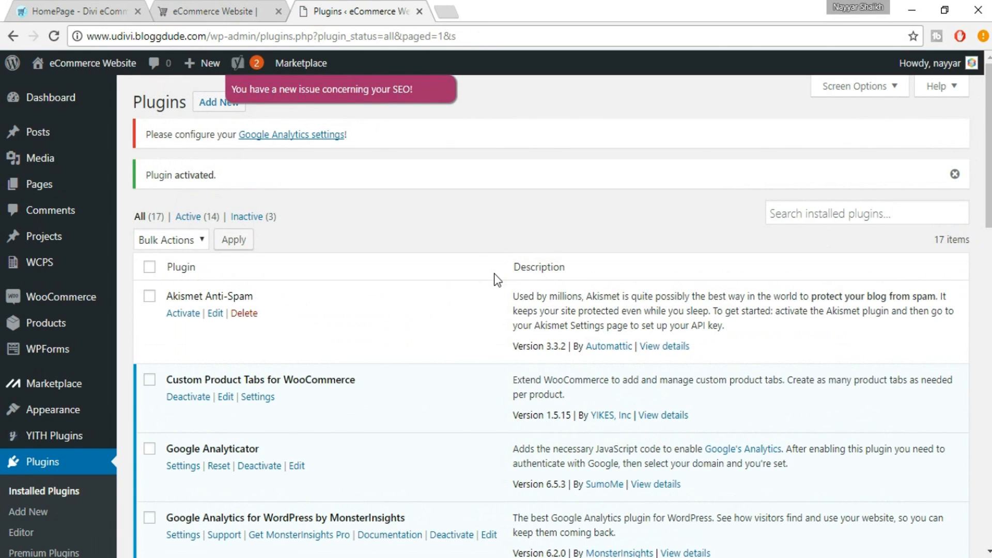
# Open the Yoast SEO dashboard and review its problems and notifications.
pyautogui.scroll(-9, 463, 305)
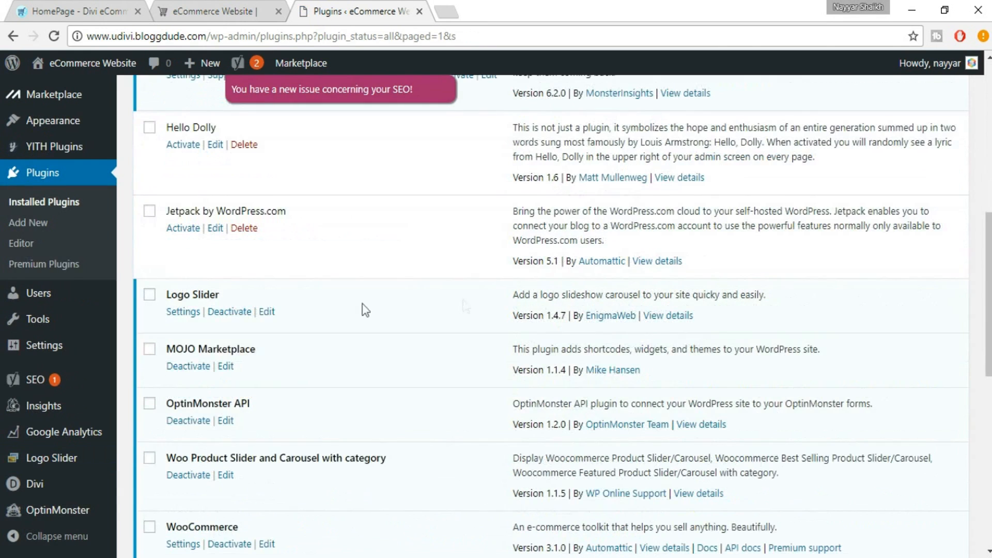
pyautogui.moveTo(48, 390)
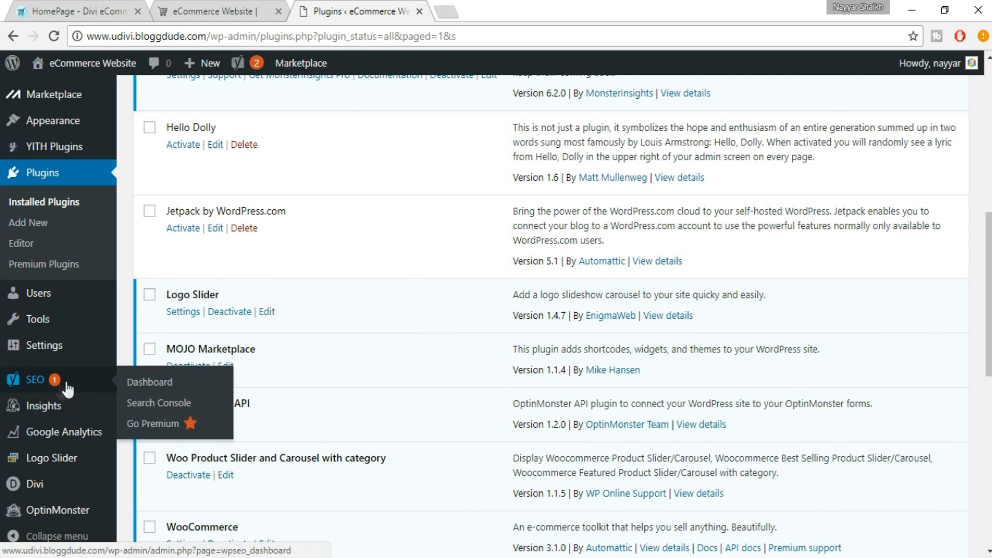
pyautogui.click(54, 385)
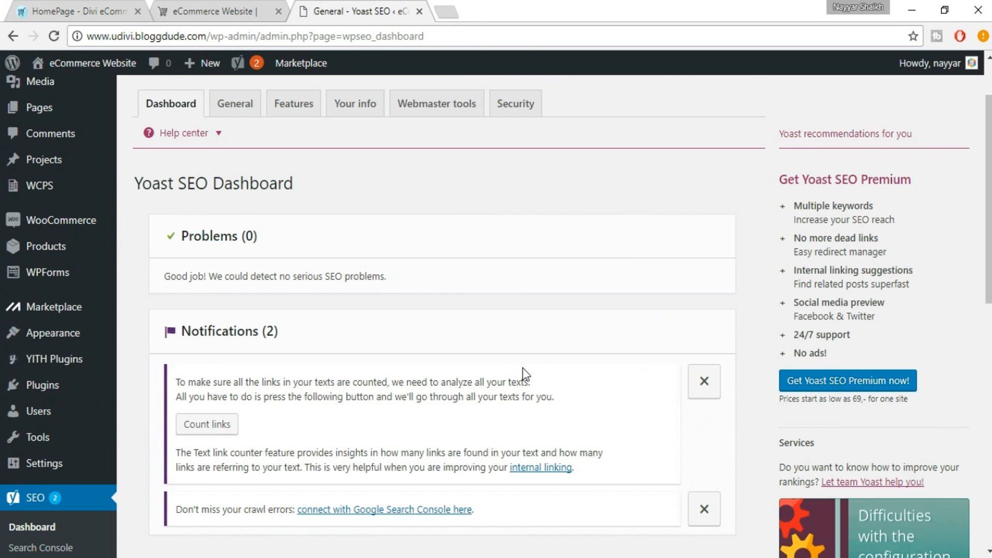
pyautogui.scroll(-2, 365, 286)
pyautogui.scroll(-2, 274, 245)
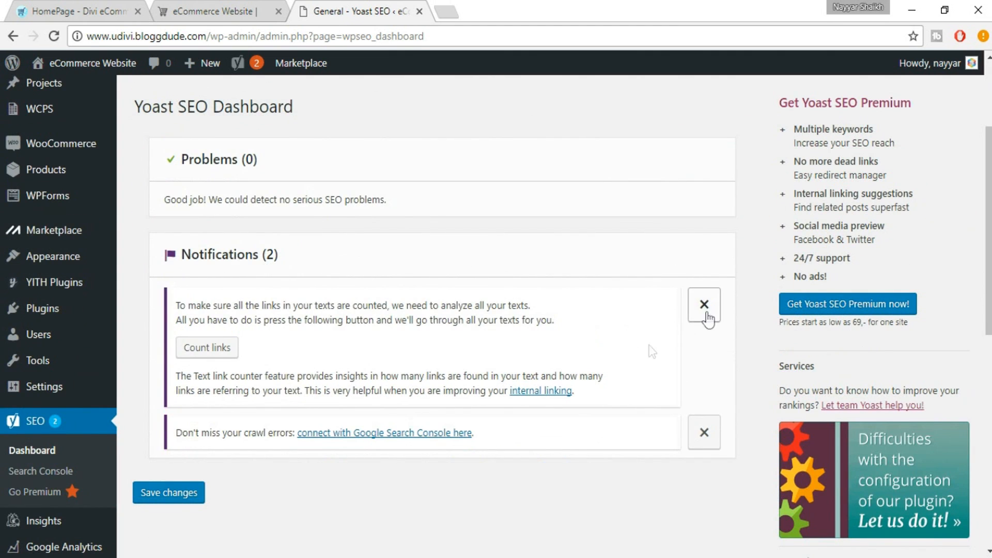
pyautogui.scroll(4, 372, 437)
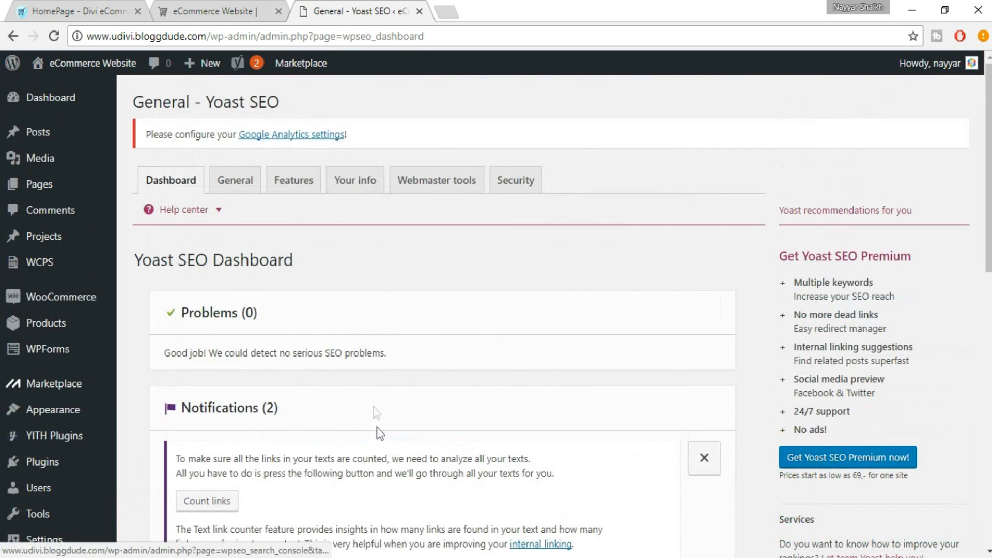
# Open the configuration wizard from Yoast SEO's General settings and start configuring Yoast SEO in a few steps.
pyautogui.click(239, 192)
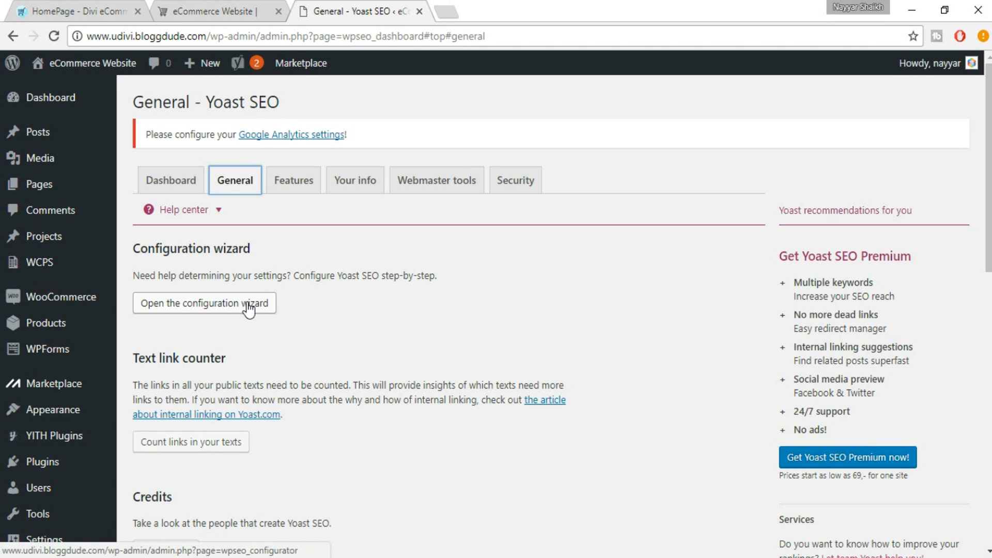
pyautogui.click(230, 305)
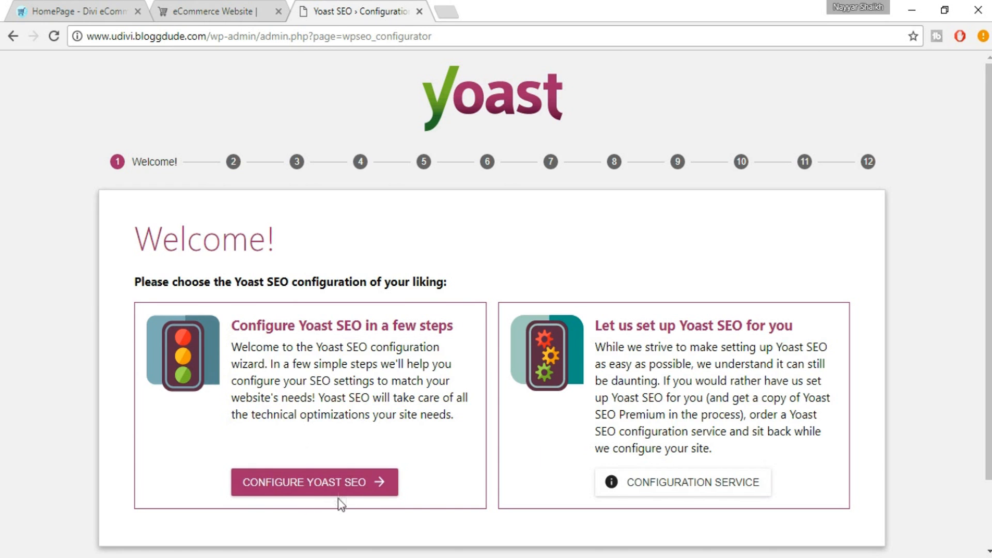
pyautogui.click(341, 486)
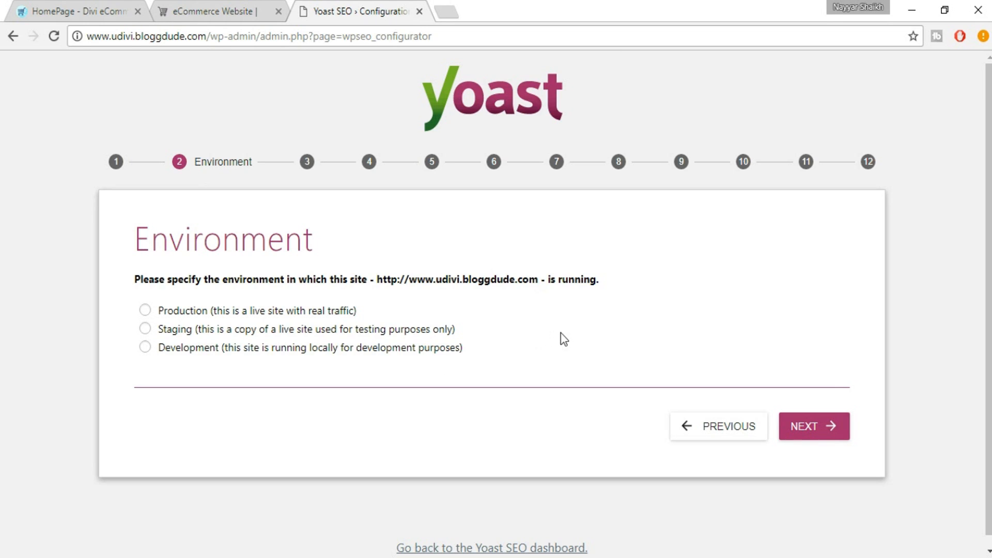
# Set the wizard's environment to Production and the site type to Webshop, continuing past both pages.
pyautogui.click(304, 311)
pyautogui.click(815, 429)
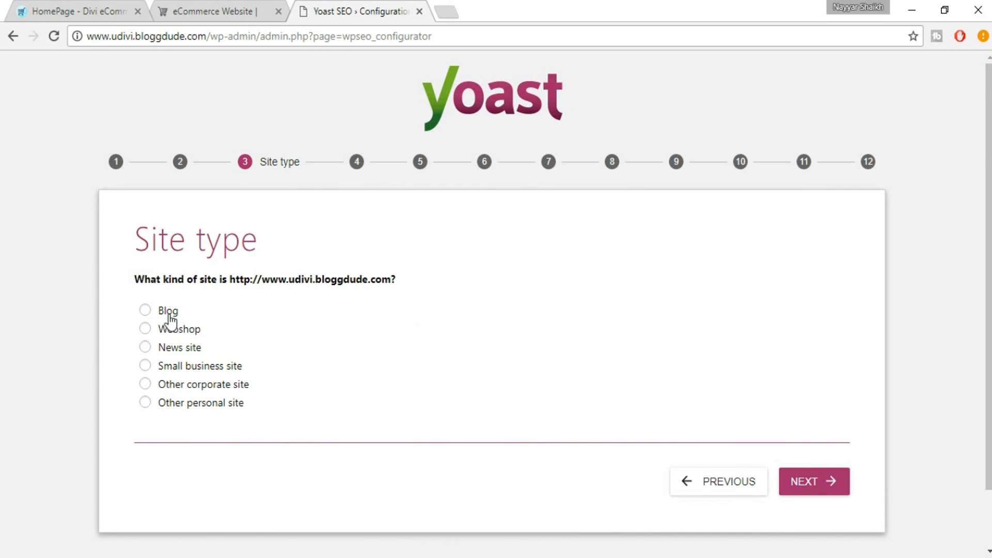
pyautogui.click(192, 336)
pyautogui.click(835, 485)
pyautogui.click(834, 486)
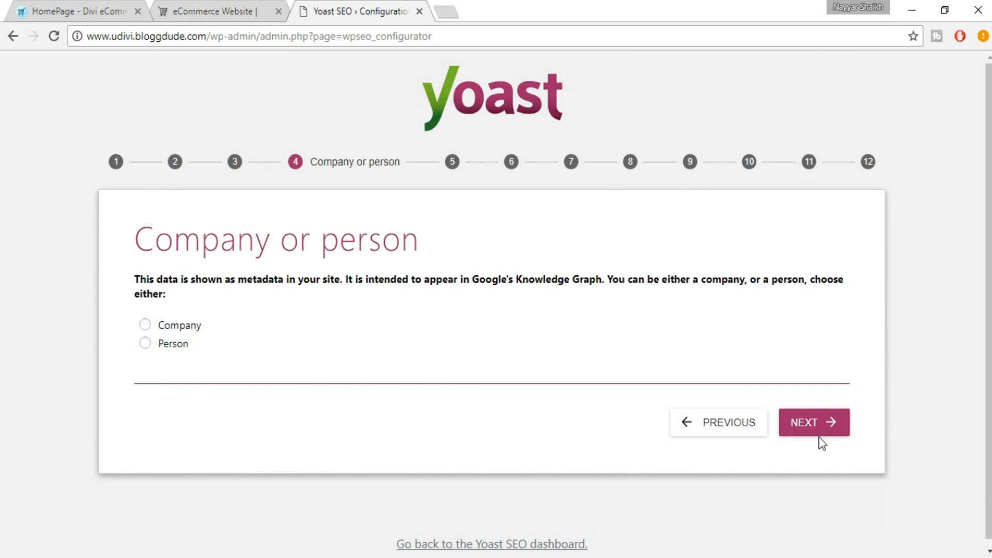
# Identify the site as a Company and enter "BloggDude Inc." as the company name.
pyautogui.click(168, 327)
pyautogui.scroll(-2, 330, 373)
pyautogui.click(241, 331)
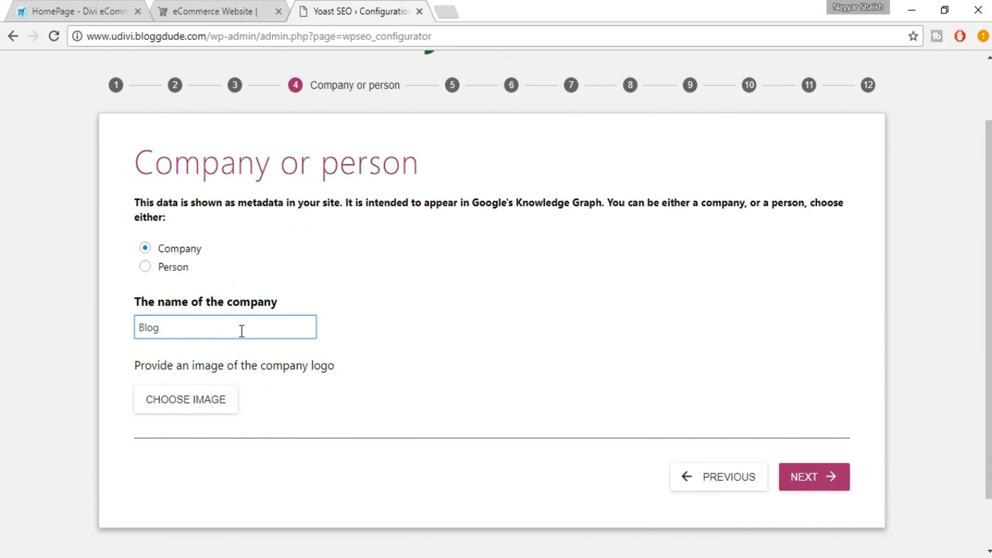
pyautogui.write('BloggDude Inc')
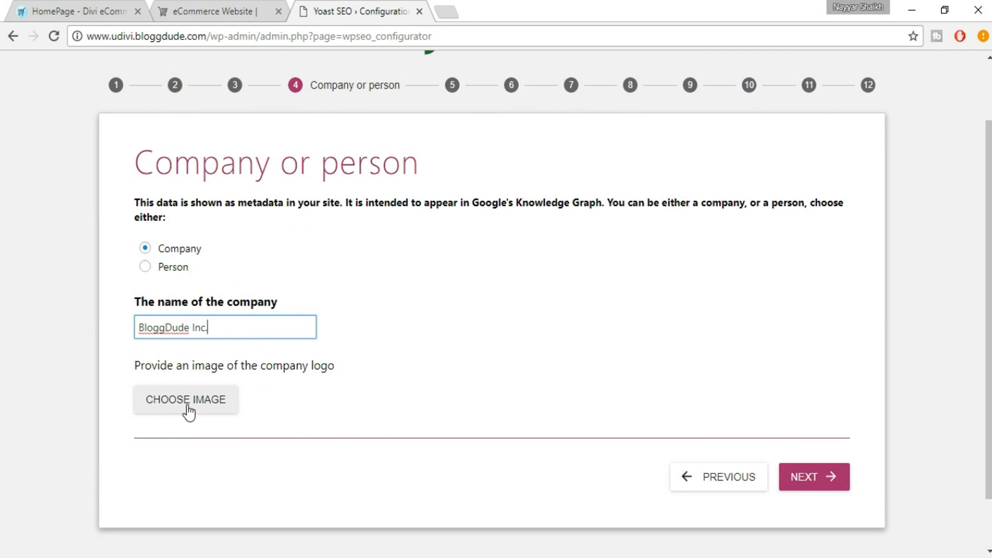
# Choose the uDivi Clothing & Shoes image from the media library as the company logo and continue to the social profiles.
pyautogui.click(209, 406)
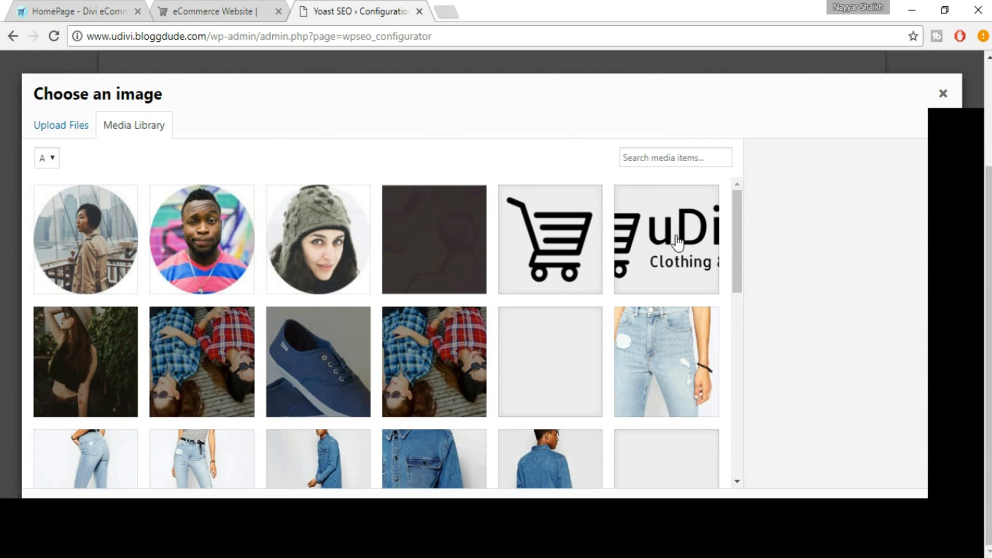
pyautogui.click(684, 289)
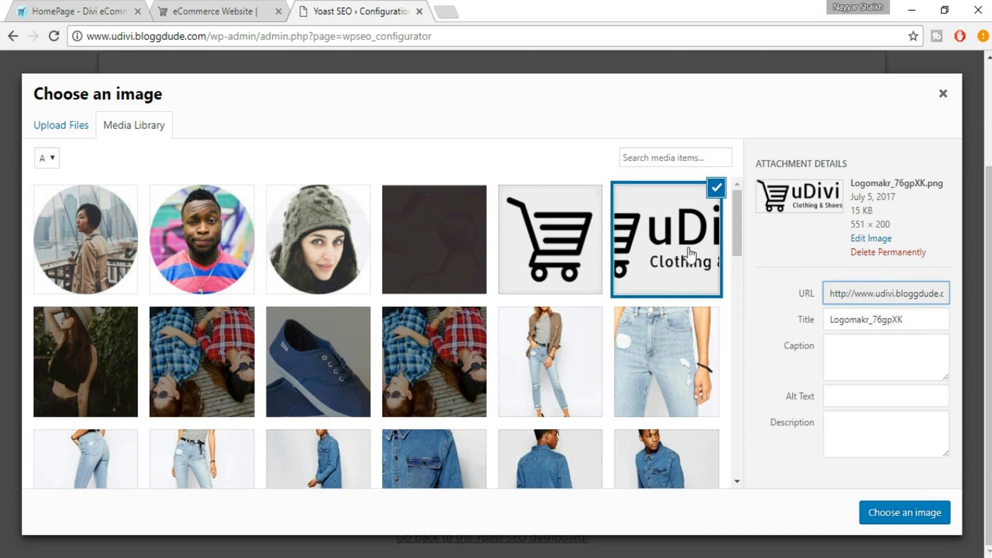
pyautogui.click(887, 512)
pyautogui.scroll(-3, 638, 414)
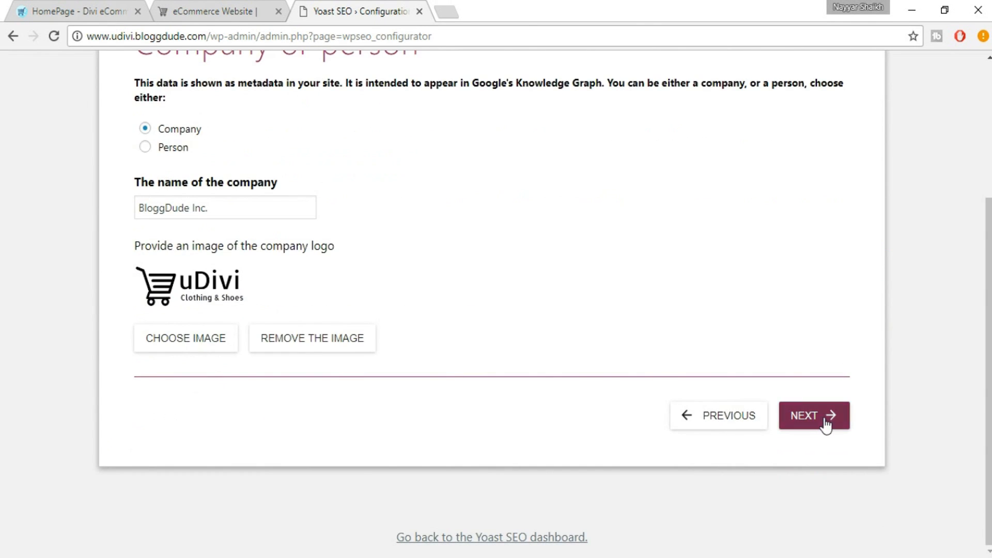
pyautogui.click(824, 424)
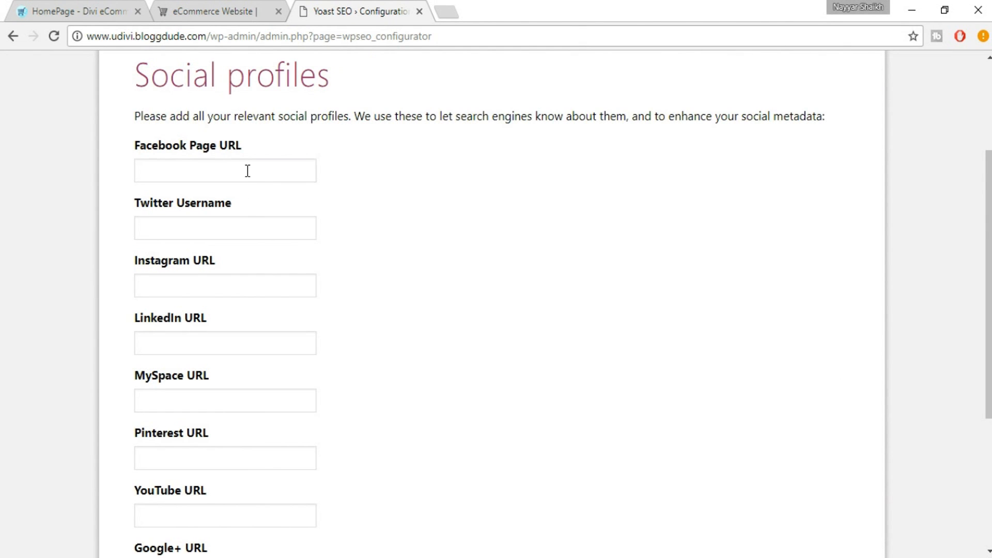
# Examine the social profile fields, from Facebook Page URL through Google+ URL, that the wizard offers.
pyautogui.click(248, 171)
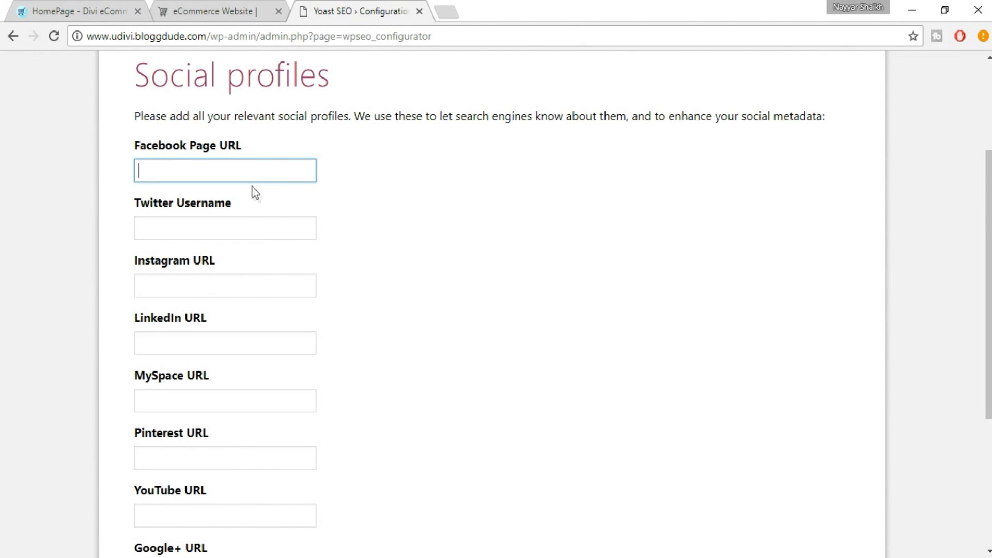
pyautogui.scroll(-2, 325, 255)
pyautogui.scroll(-3, 289, 260)
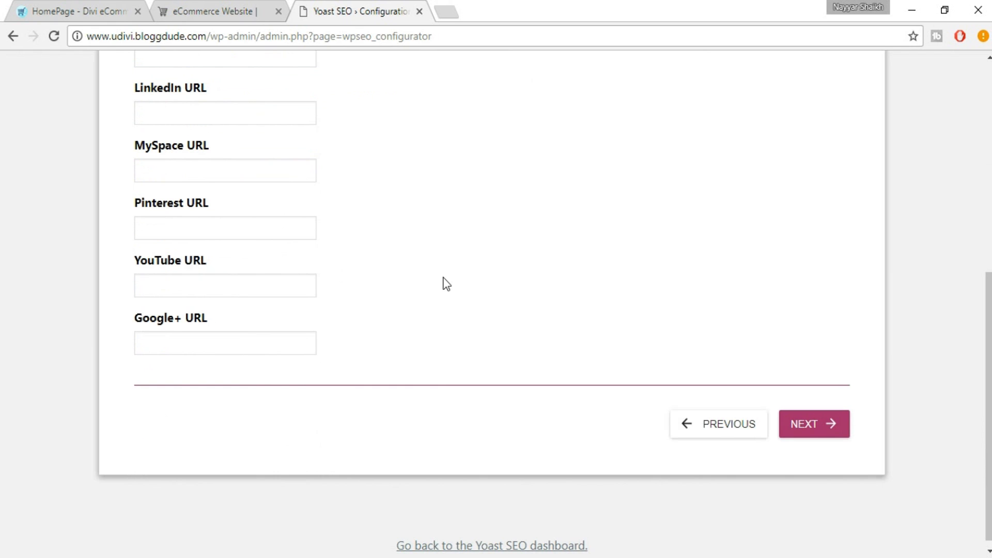
pyautogui.scroll(6, 443, 283)
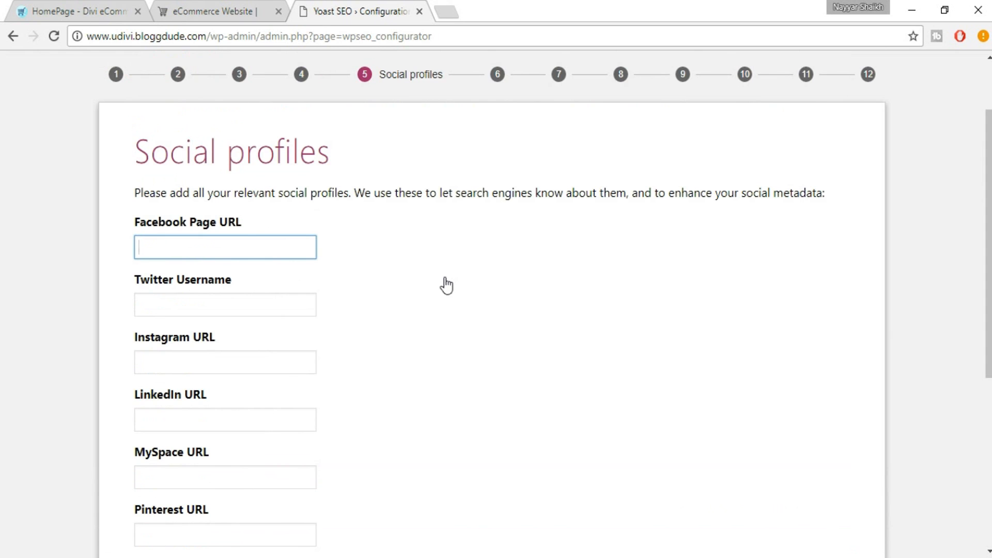
pyautogui.scroll(2, 348, 173)
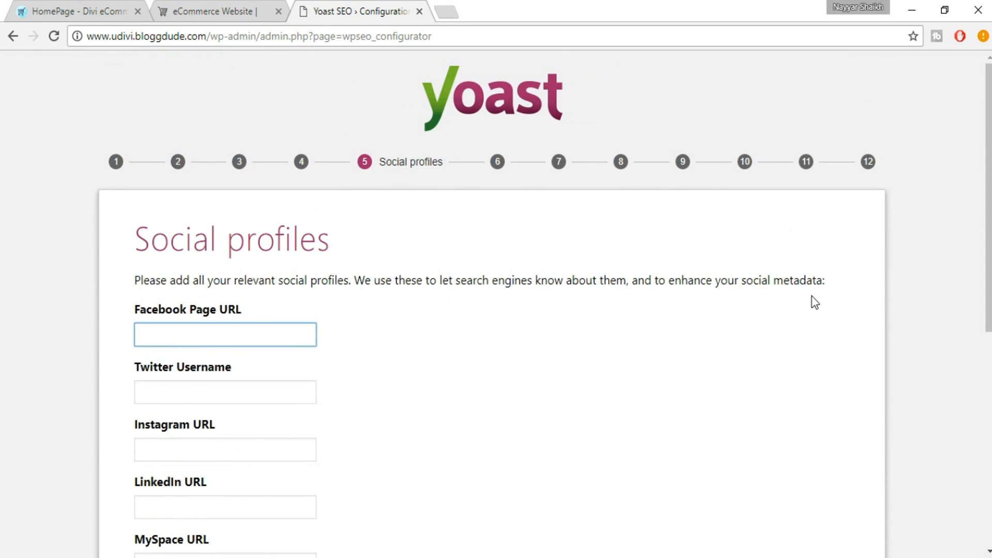
pyautogui.scroll(-2, 811, 297)
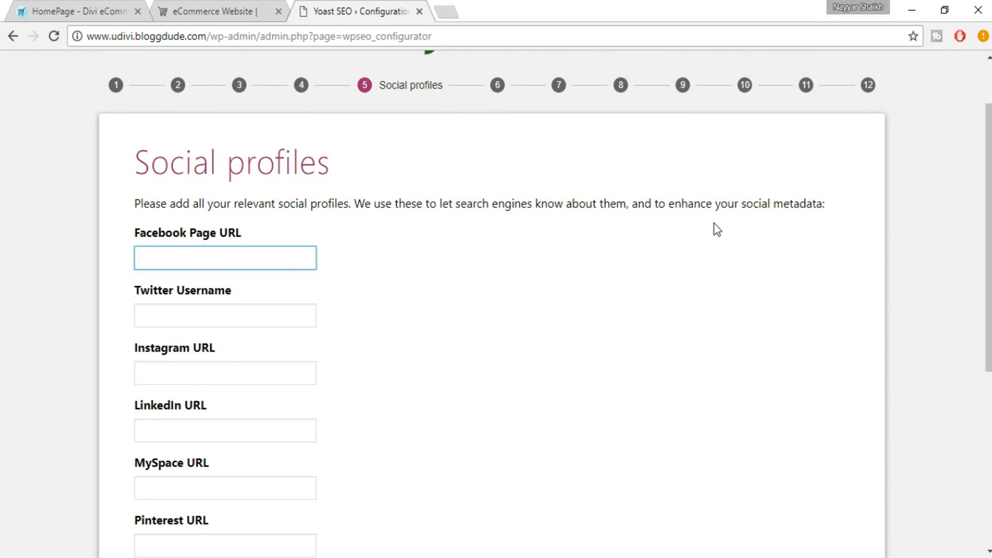
pyautogui.scroll(1, 717, 229)
pyautogui.scroll(-1, 716, 229)
pyautogui.scroll(-5, 244, 333)
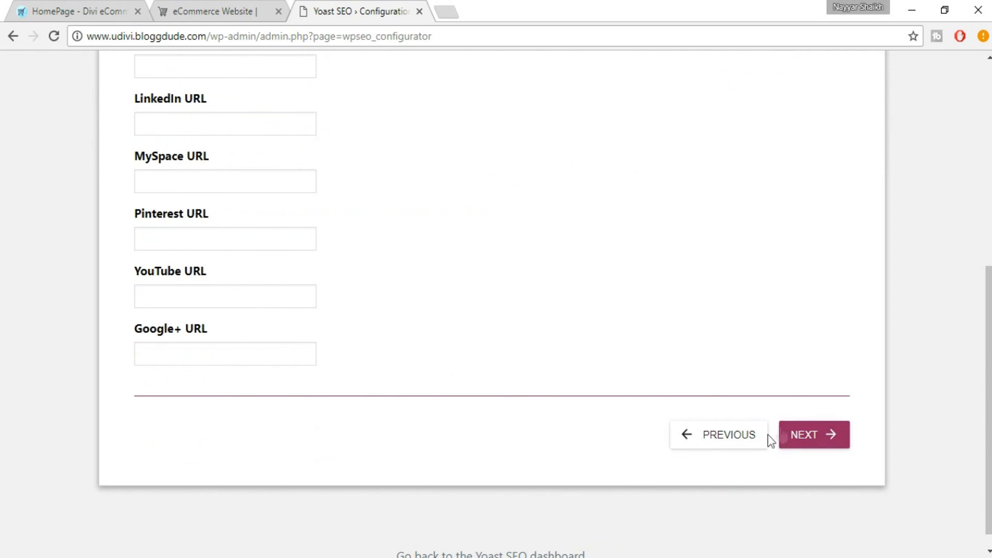
# Continue past the social profiles, set the Media post type to Hidden, and advance through the Multiple authors page.
pyautogui.click(810, 441)
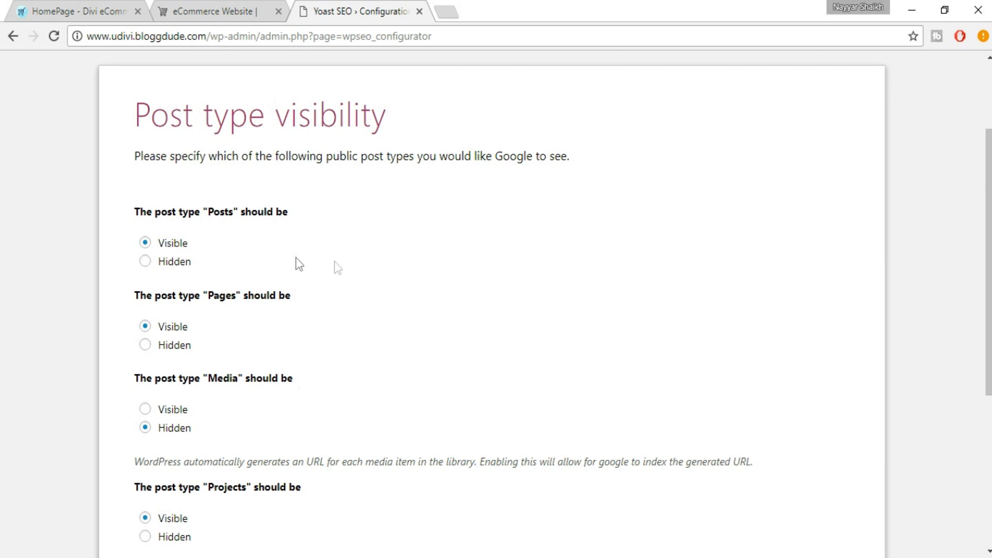
pyautogui.scroll(-1, 432, 296)
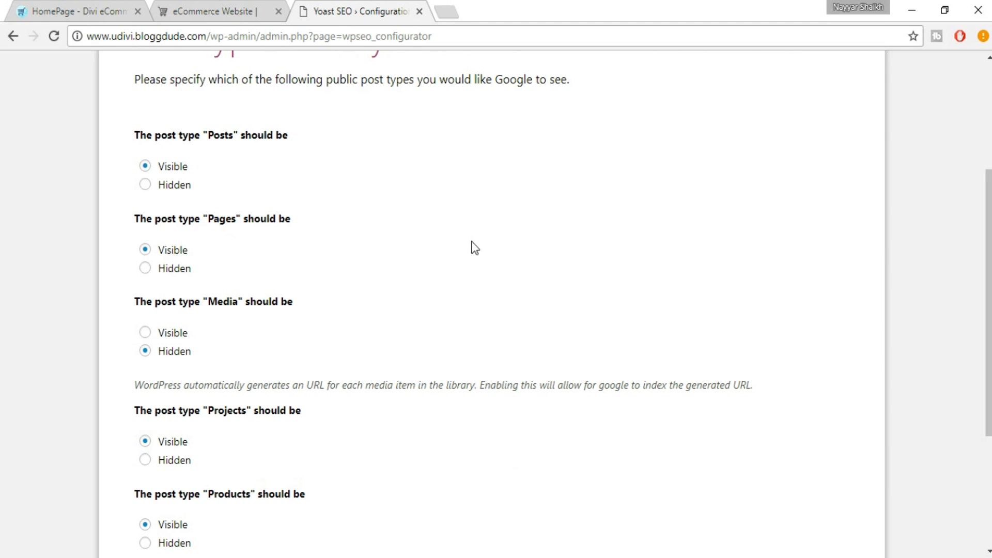
pyautogui.scroll(-1, 475, 248)
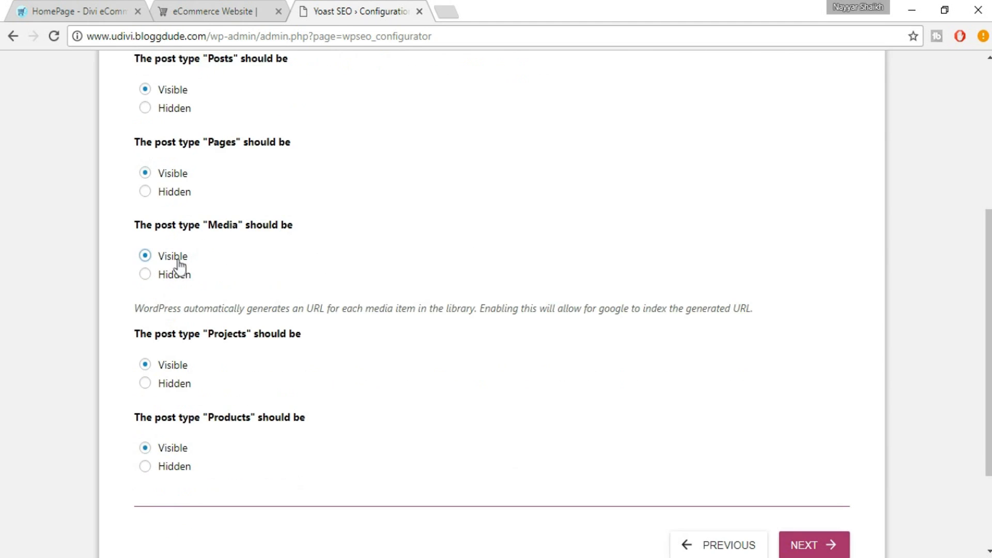
pyautogui.click(167, 275)
pyautogui.scroll(-2, 197, 266)
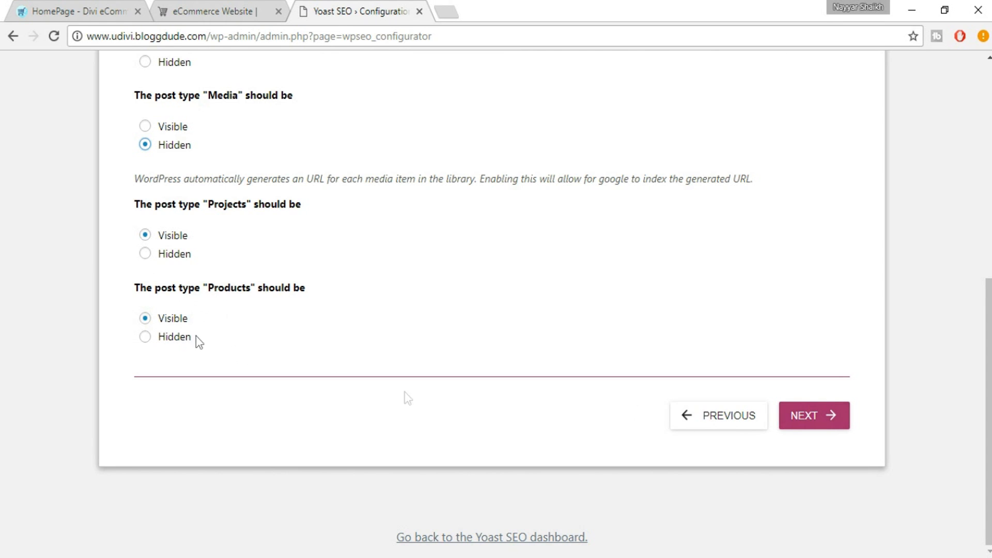
pyautogui.click(818, 424)
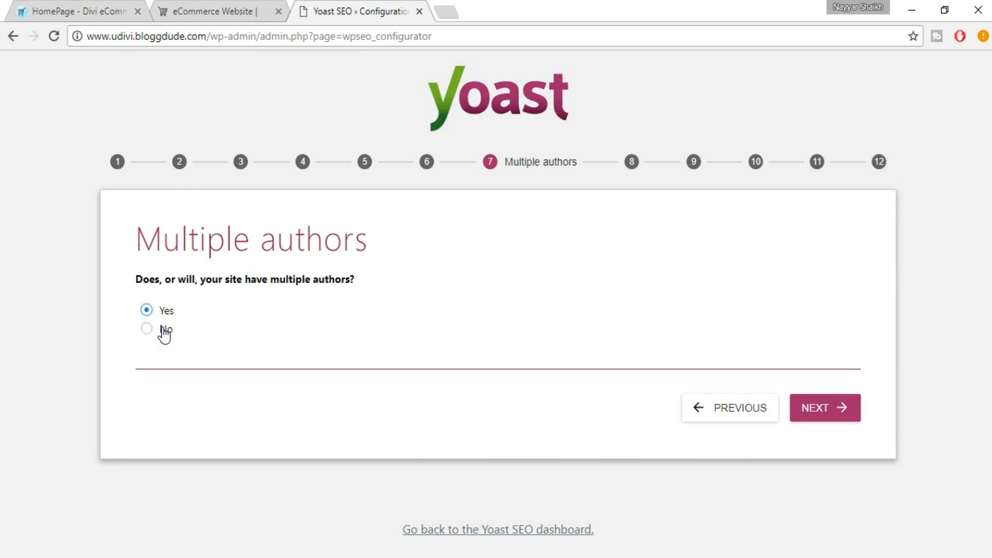
pyautogui.click(821, 414)
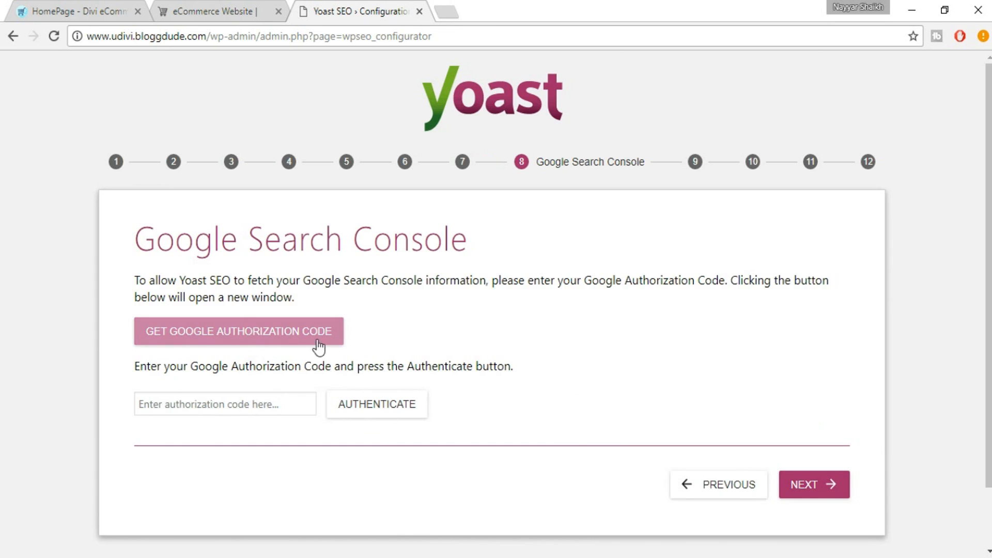
# Request a Google authorization code, choosing a Google account and allowing Yoast SEO to access its Search Console data.
pyautogui.click(244, 342)
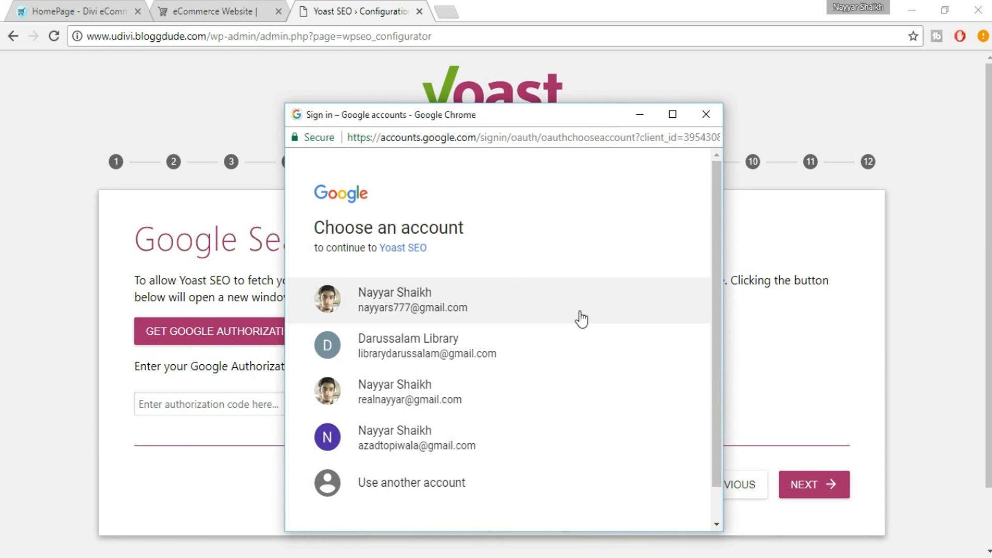
pyautogui.scroll(-1, 582, 322)
pyautogui.click(465, 410)
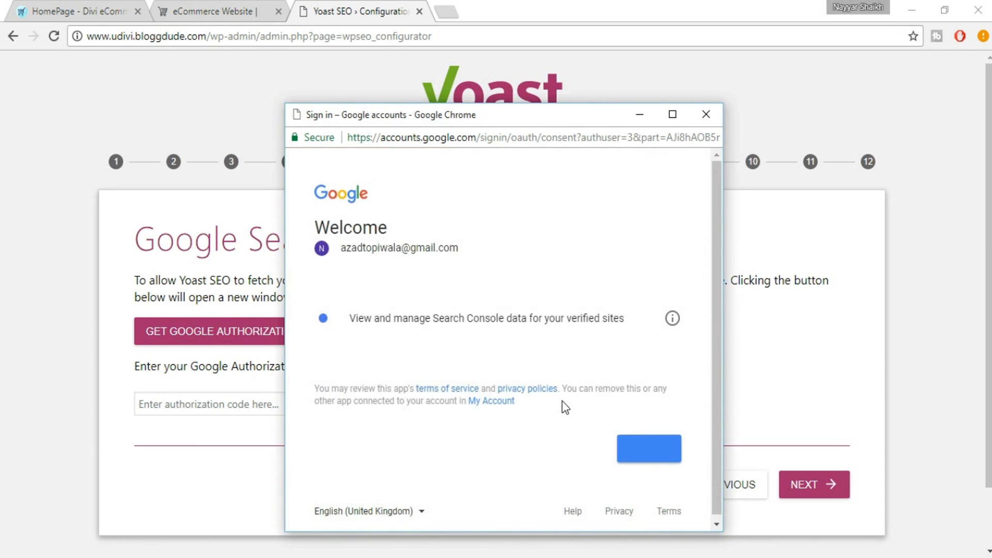
pyautogui.click(649, 449)
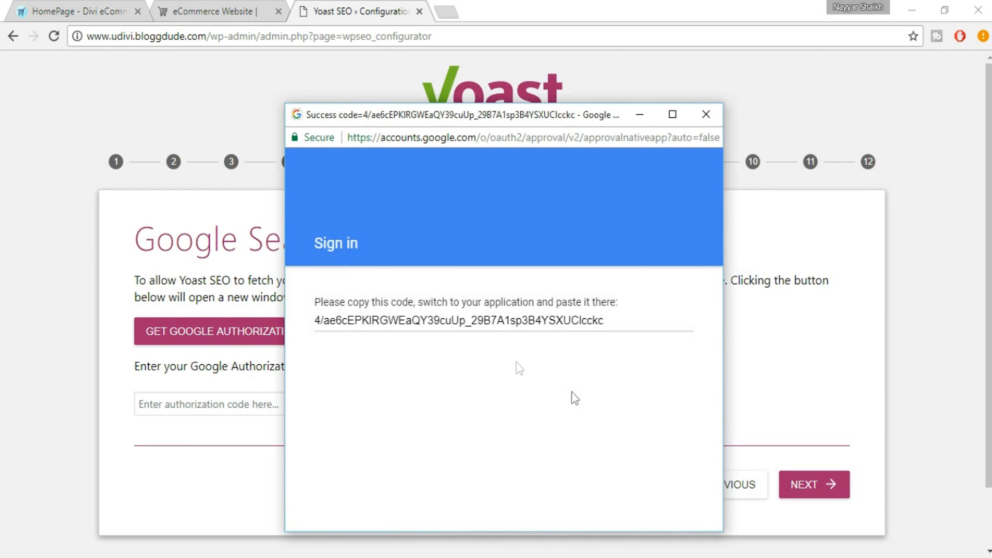
# Copy the Google authorization code, paste it into the wizard's authorization code field, and continue to the title settings.
pyautogui.tripleClick(473, 328)
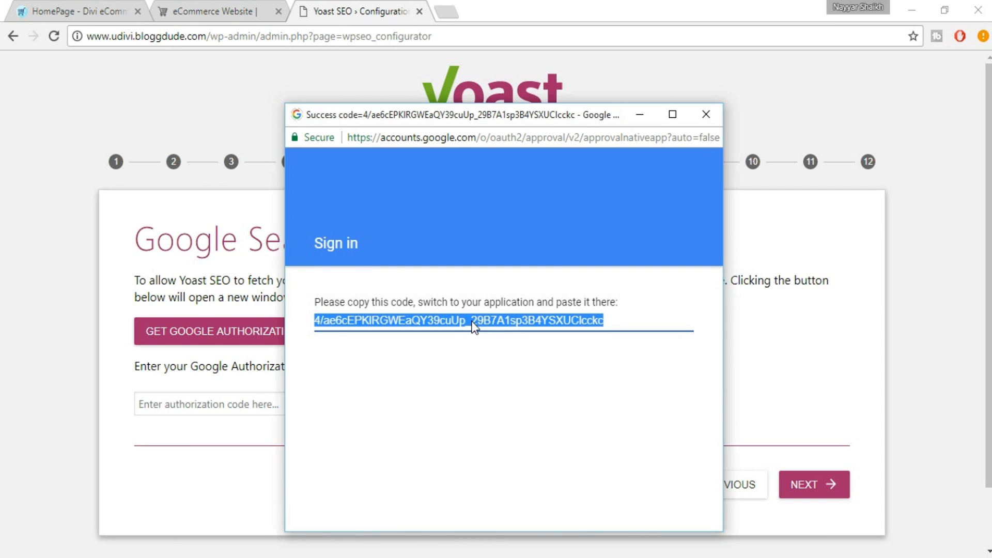
pyautogui.hotkey('ctrl', 'w')
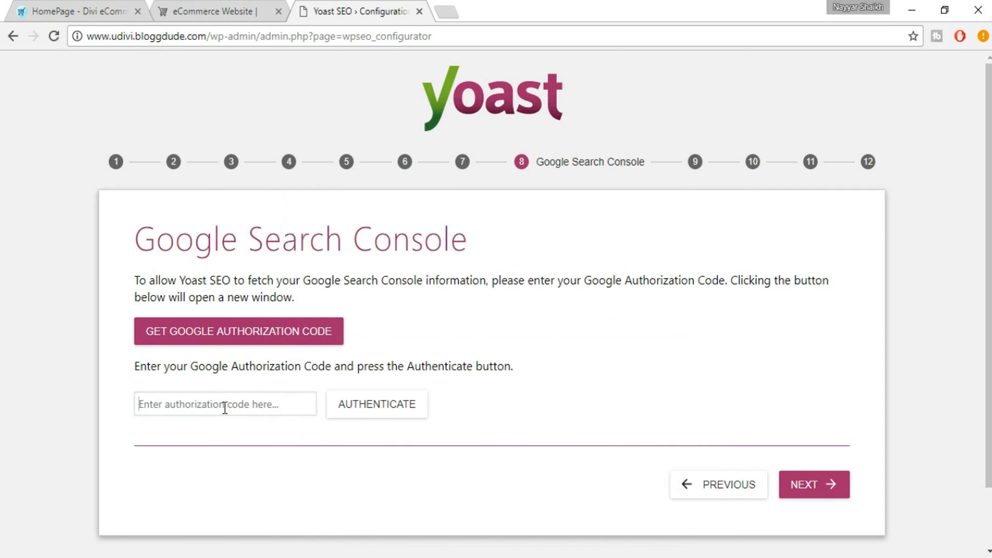
pyautogui.hotkey('ctrl', 'v')
pyautogui.click(436, 409)
pyautogui.click(835, 486)
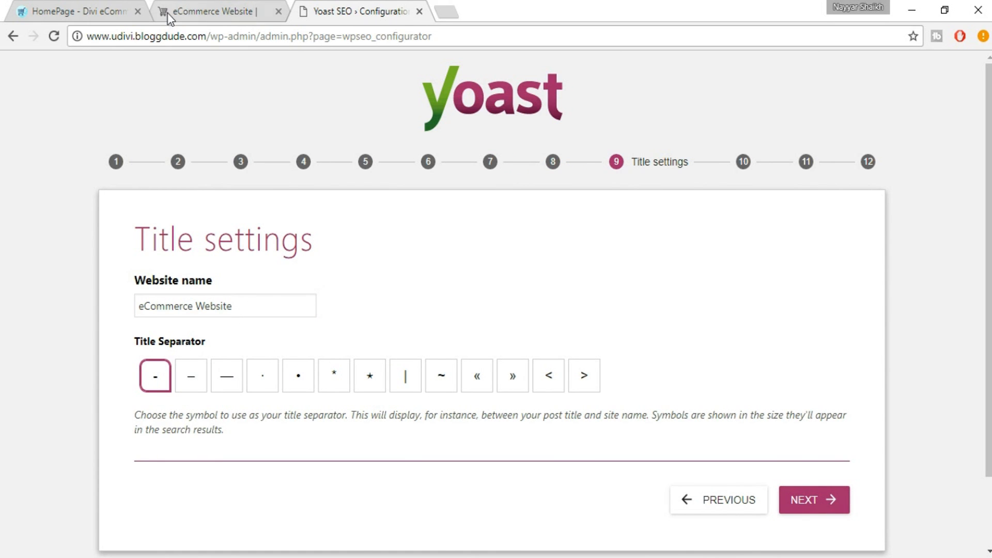
# Compare the title separators with the site's tab title, keep the hyphen, and continue past the newsletter page without signing up.
pyautogui.click(227, 16)
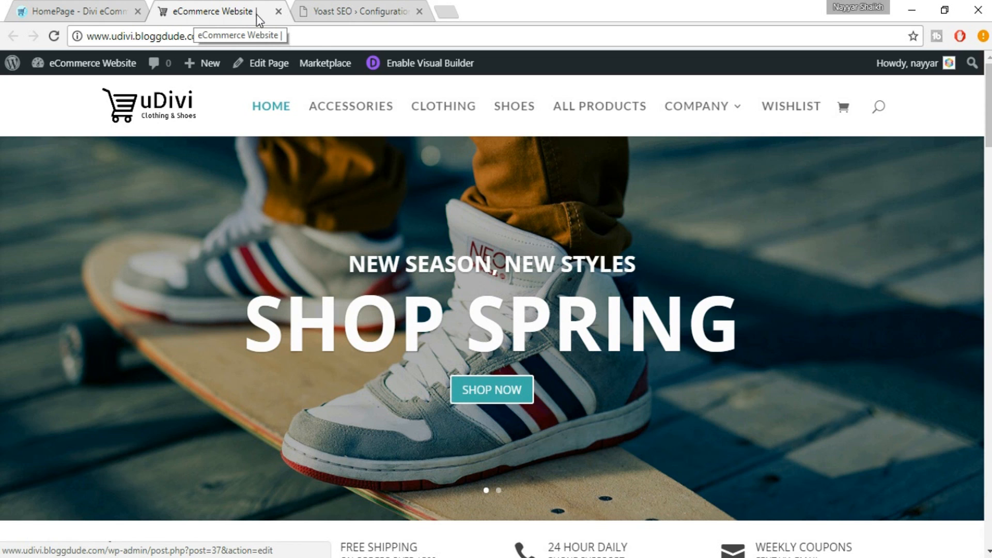
pyautogui.click(362, 12)
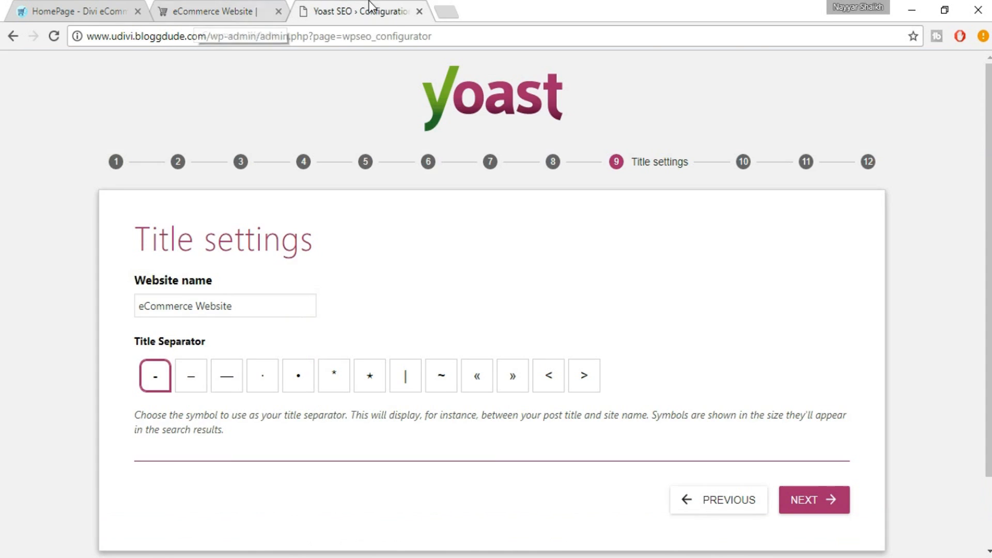
pyautogui.click(197, 397)
pyautogui.click(228, 393)
pyautogui.click(159, 395)
pyautogui.click(260, 14)
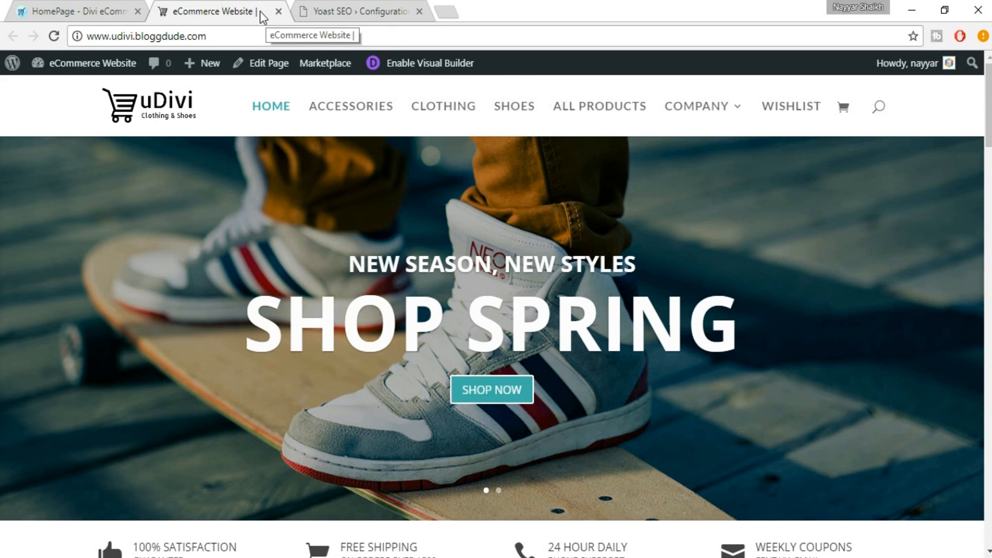
pyautogui.click(359, 11)
pyautogui.click(821, 505)
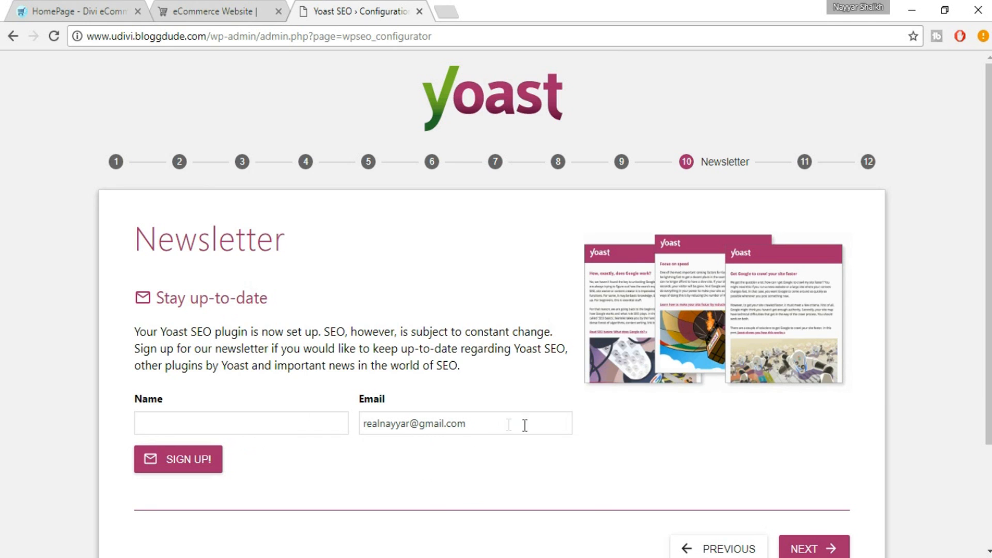
pyautogui.scroll(-2, 555, 433)
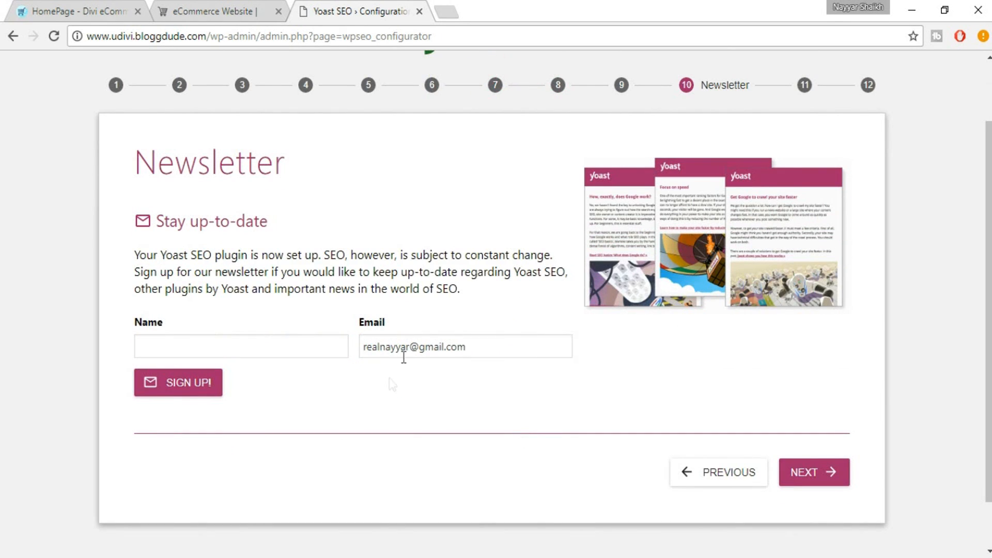
pyautogui.click(810, 468)
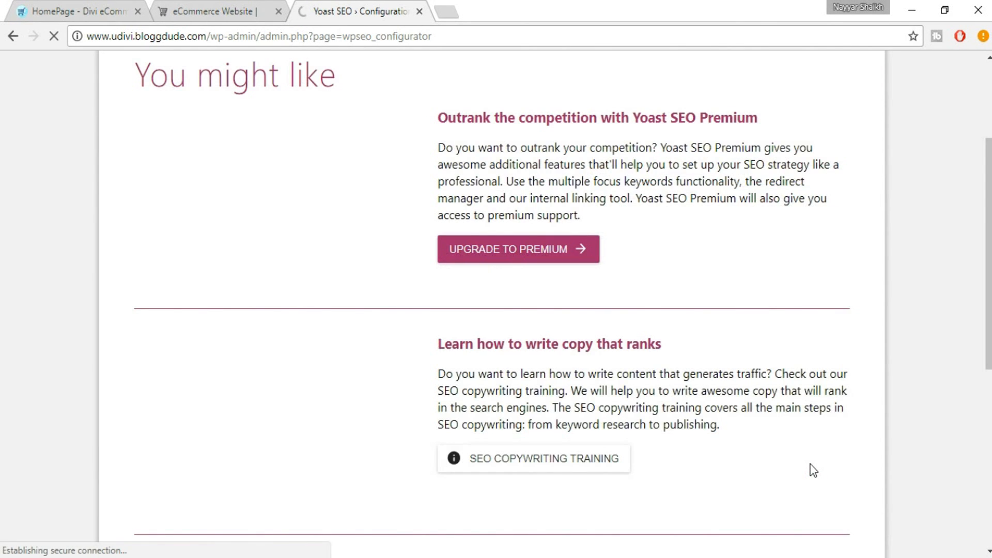
# Examine the wizard's offers for Yoast SEO Premium, SEO copywriting training and Yoast SEO plugin training.
pyautogui.scroll(2, 814, 470)
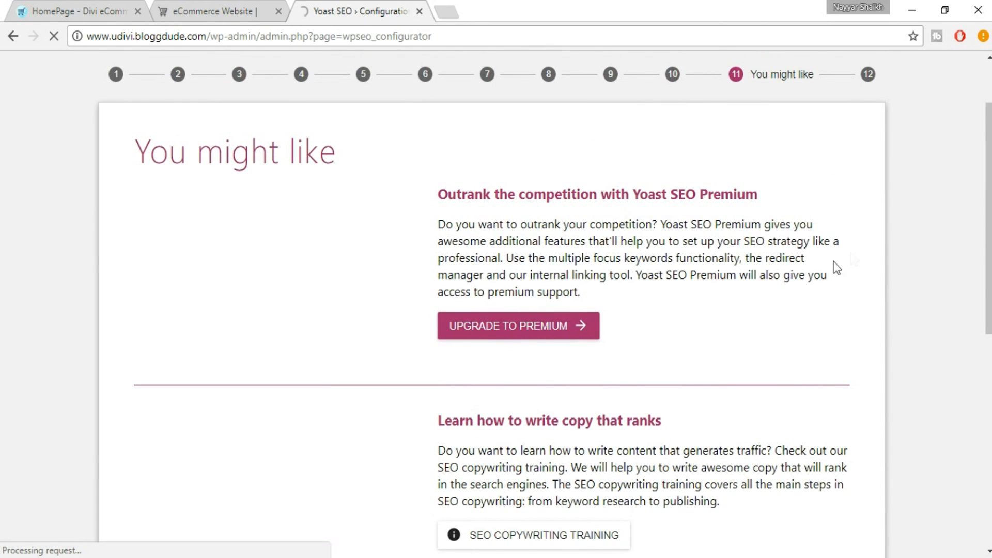
pyautogui.scroll(-8, 705, 266)
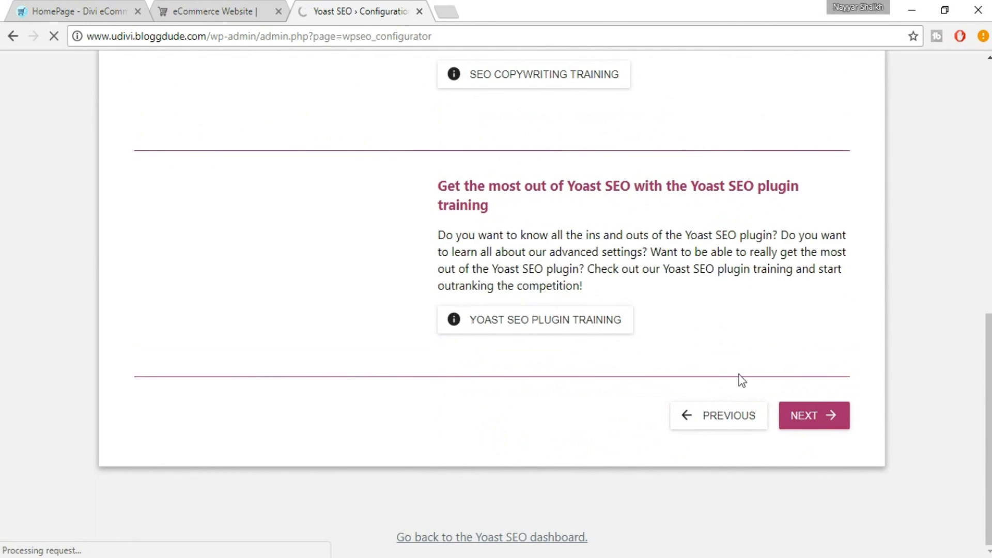
pyautogui.scroll(9, 579, 287)
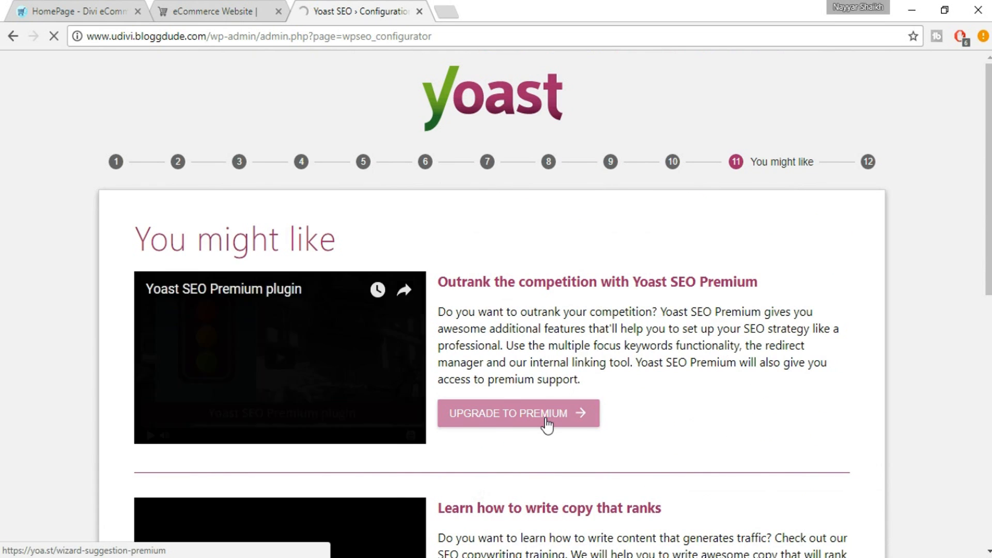
pyautogui.scroll(-3, 482, 378)
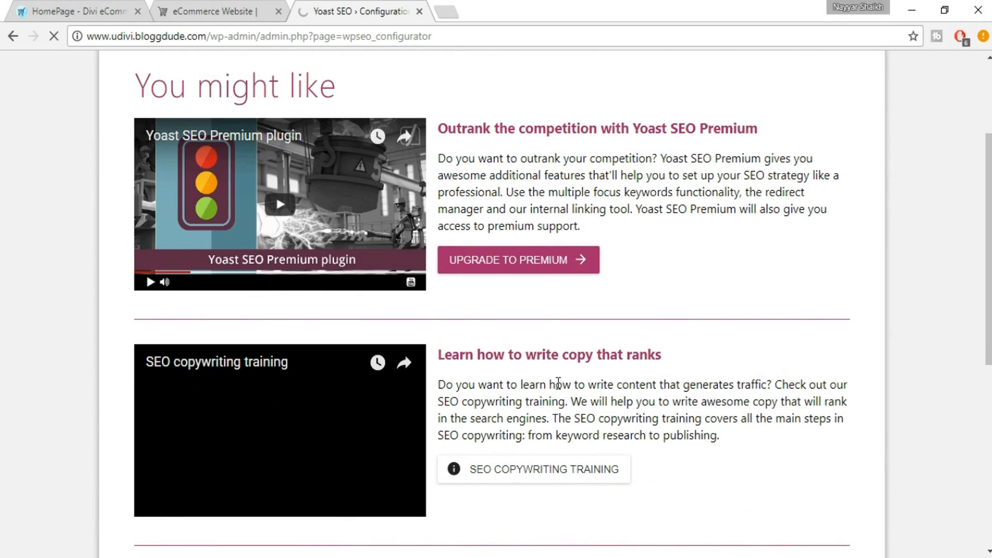
pyautogui.scroll(-3, 681, 379)
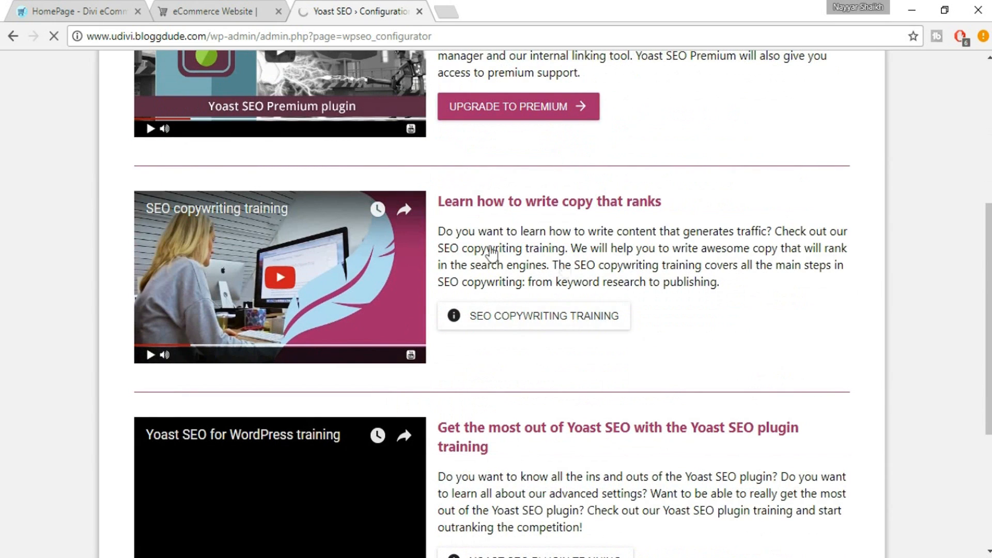
pyautogui.scroll(-3, 565, 277)
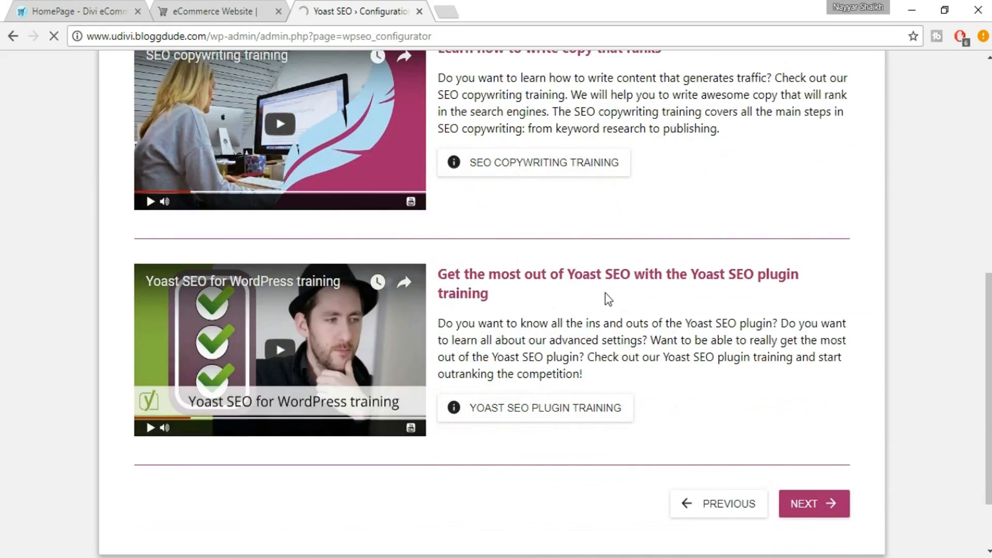
pyautogui.scroll(6, 605, 293)
pyautogui.scroll(-8, 671, 329)
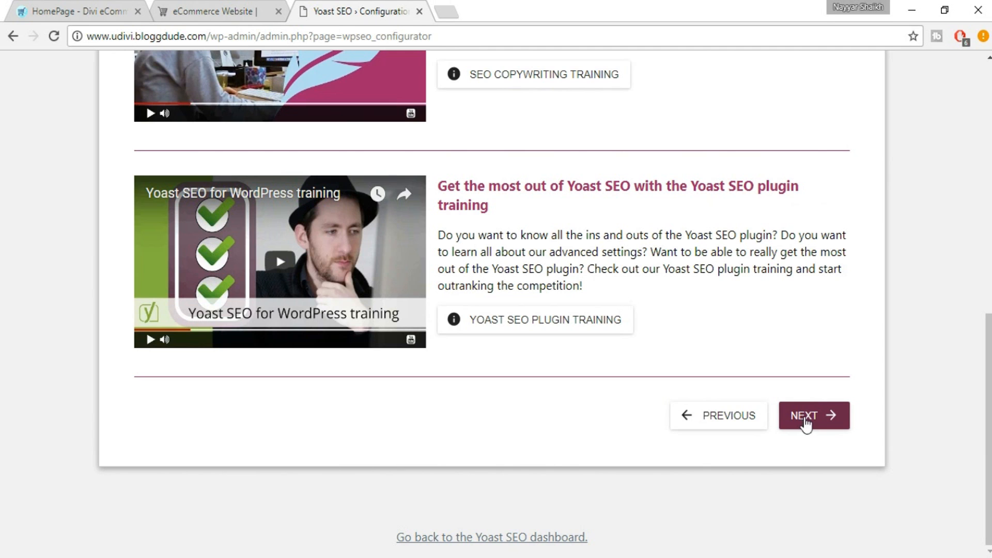
# Finish and close the configuration wizard, and open the Webmaster Tools verification settings.
pyautogui.click(808, 420)
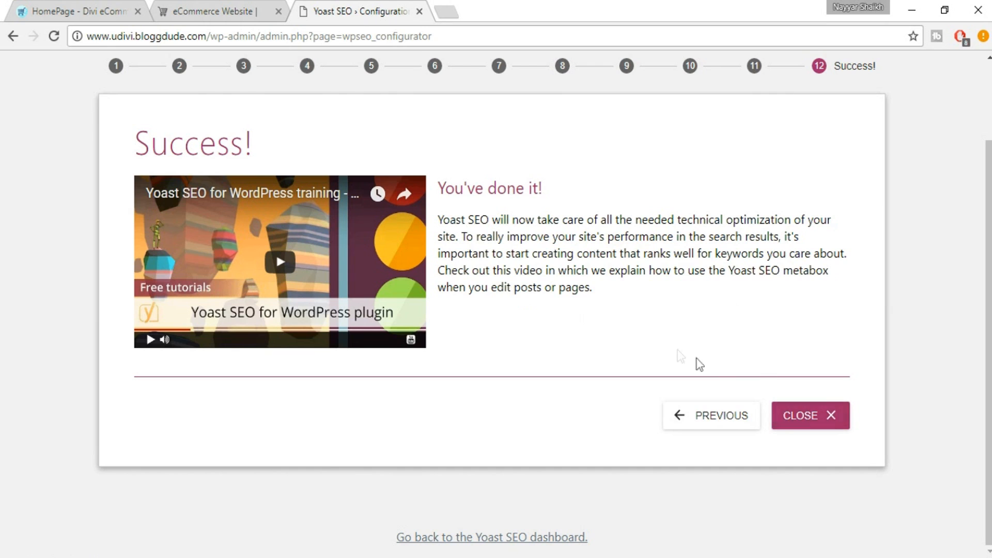
pyautogui.click(776, 426)
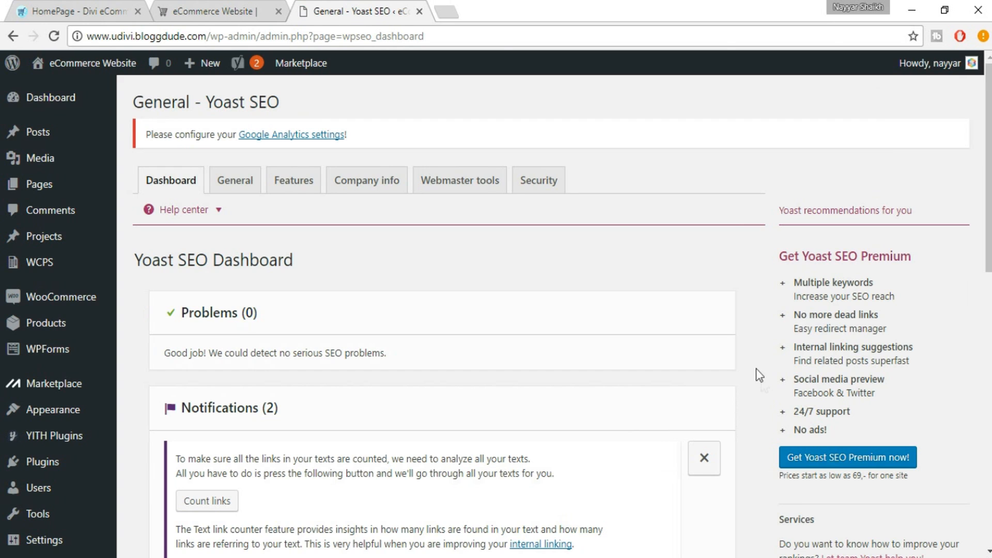
pyautogui.click(477, 189)
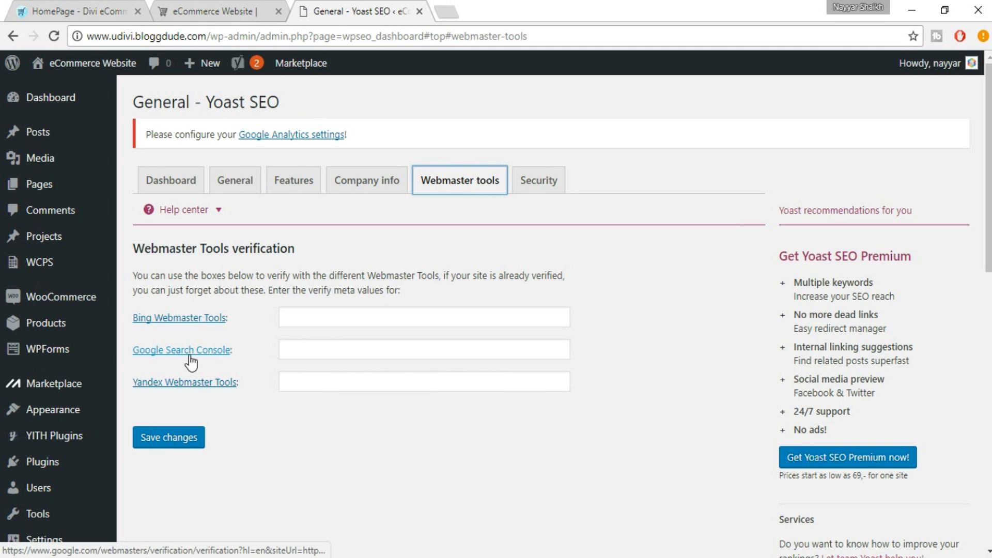
# Search Google for "google console" in a new browser tab.
pyautogui.click(443, 11)
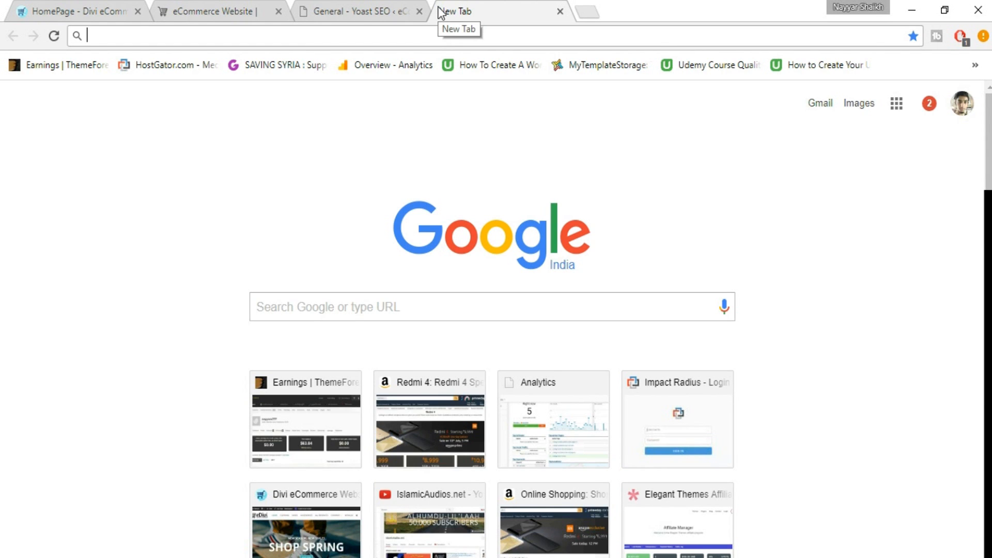
pyautogui.write('google ')
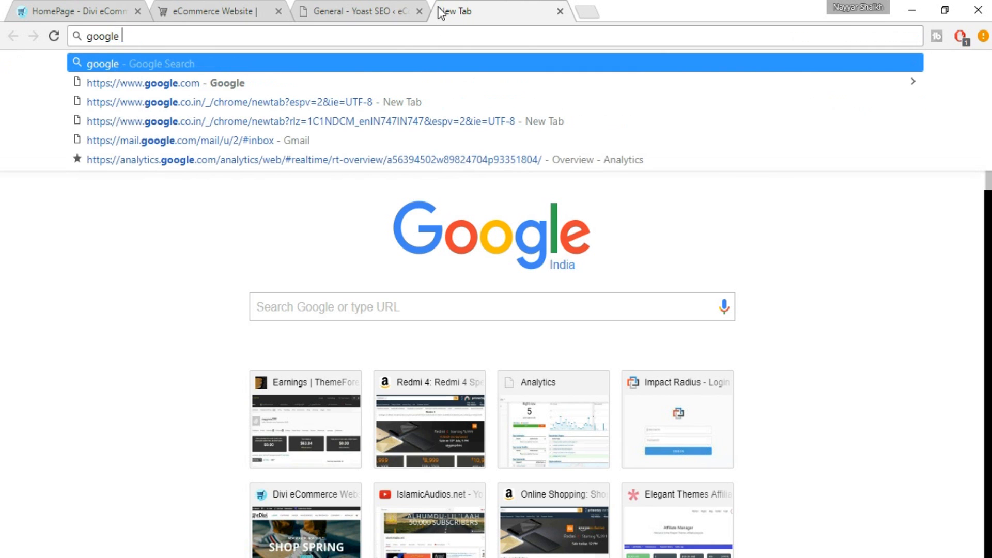
pyautogui.write('cons')
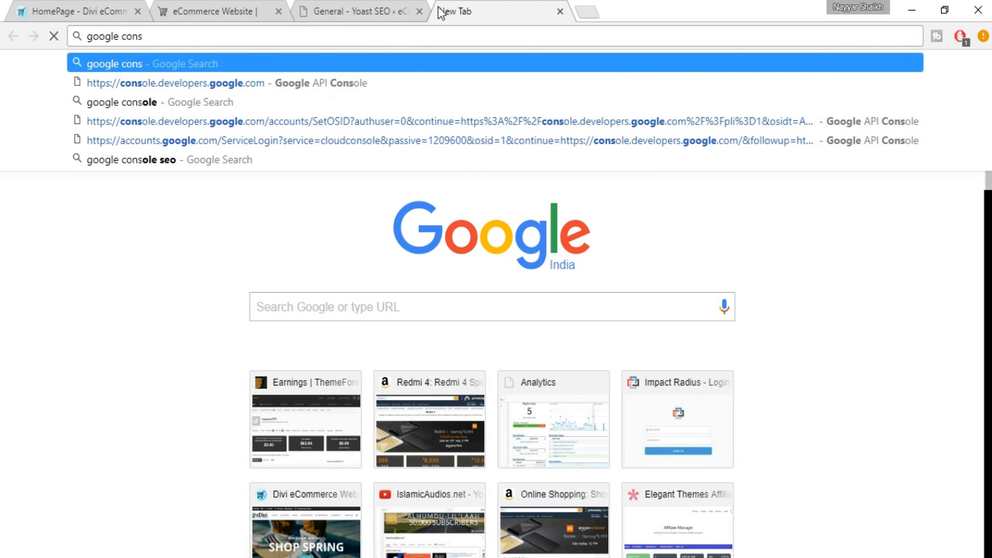
pyautogui.press('Down')
pyautogui.press('Down')
pyautogui.press('Down')
pyautogui.press('Up')
pyautogui.press('Return')
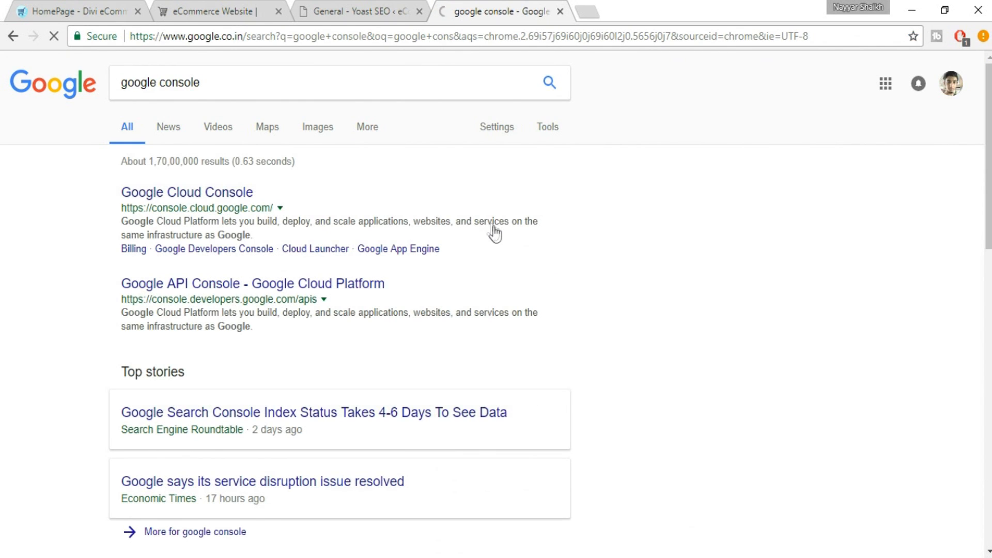
# Refine the search to "google search console" and open the Search Console home page.
pyautogui.click(161, 83)
pyautogui.write('sear')
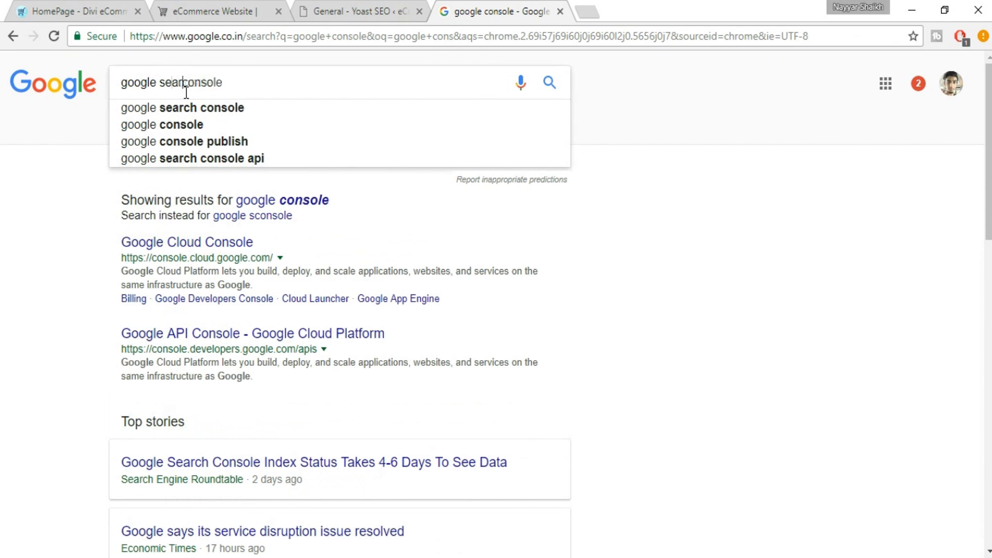
pyautogui.write('ch c')
pyautogui.press('Return')
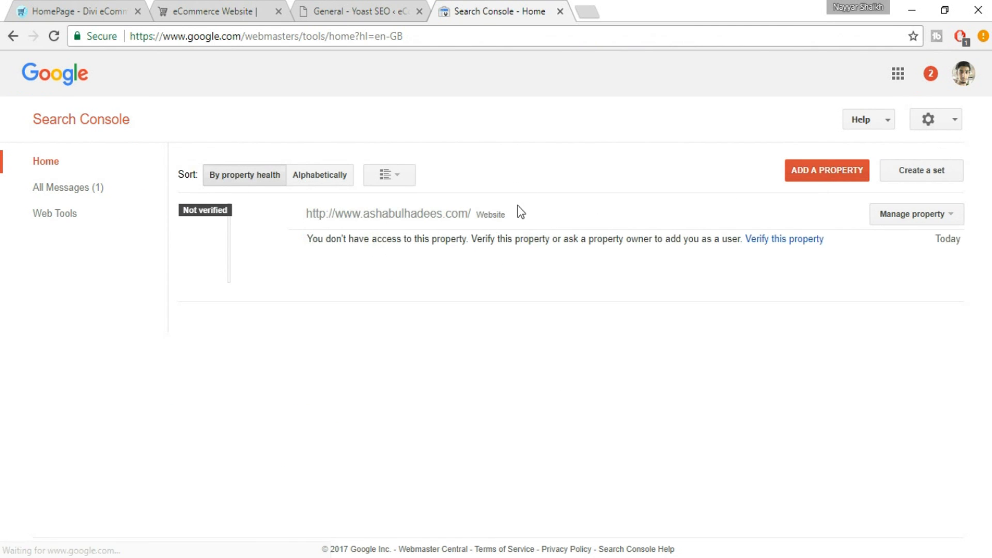
pyautogui.click(810, 178)
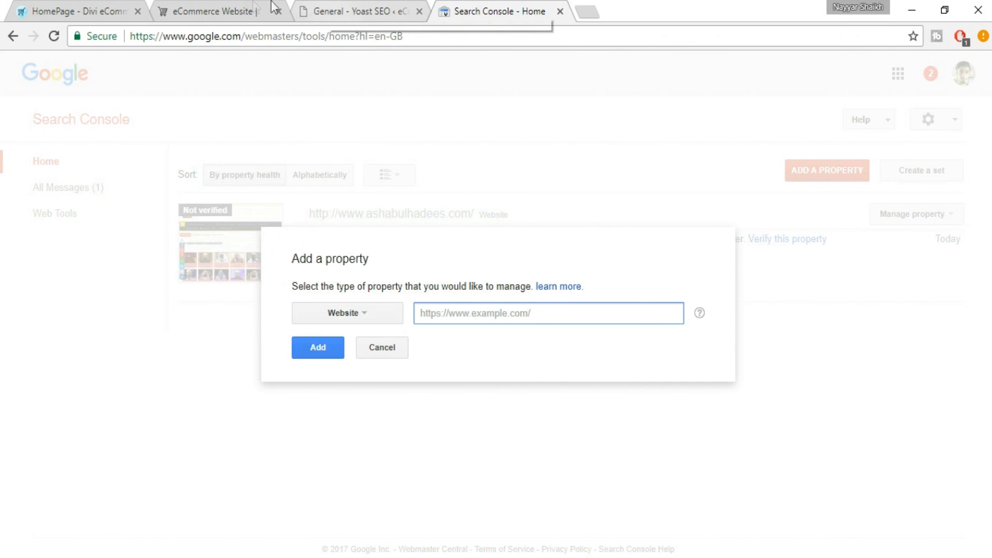
pyautogui.click(252, 4)
pyautogui.click(267, 35)
pyautogui.hotkey('ctrl', 'c')
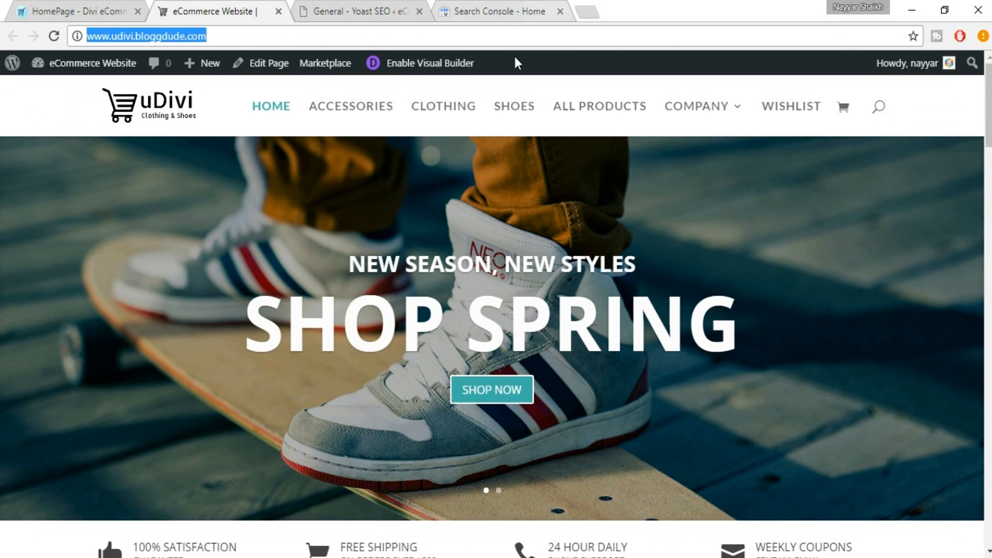
pyautogui.click(500, 11)
pyautogui.hotkey('ctrl', 'v')
pyautogui.click(323, 356)
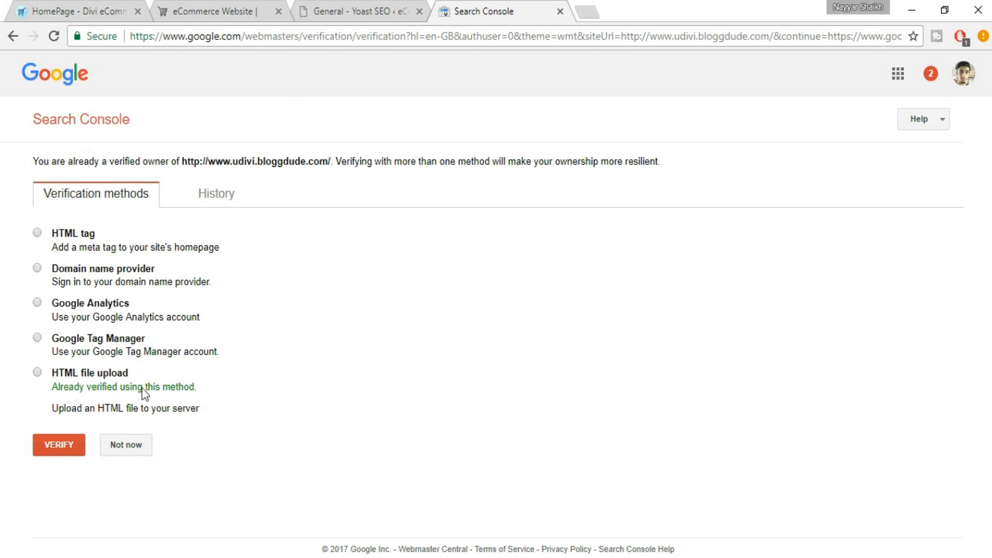
# Check Yoast's Google Search Console field, choose the HTML tag verification method in Search Console, and close the stray quotation-mark search tab.
pyautogui.click(380, 8)
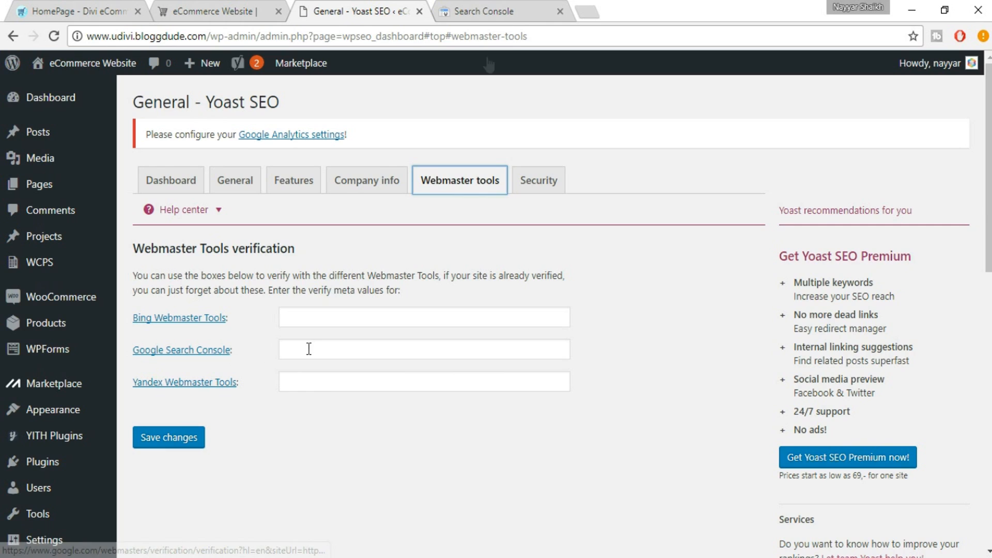
pyautogui.click(515, 2)
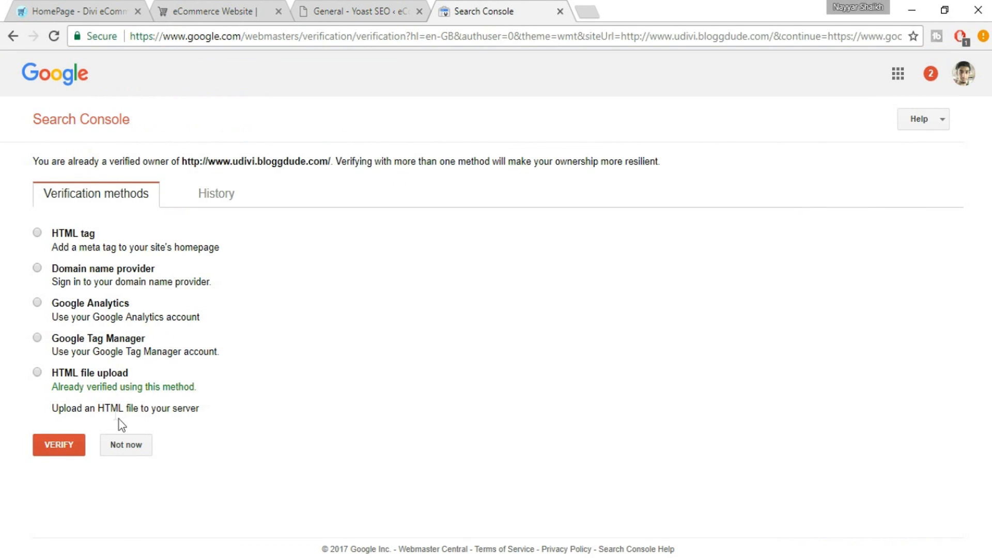
pyautogui.click(81, 237)
pyautogui.doubleClick(81, 237)
pyautogui.click(112, 247)
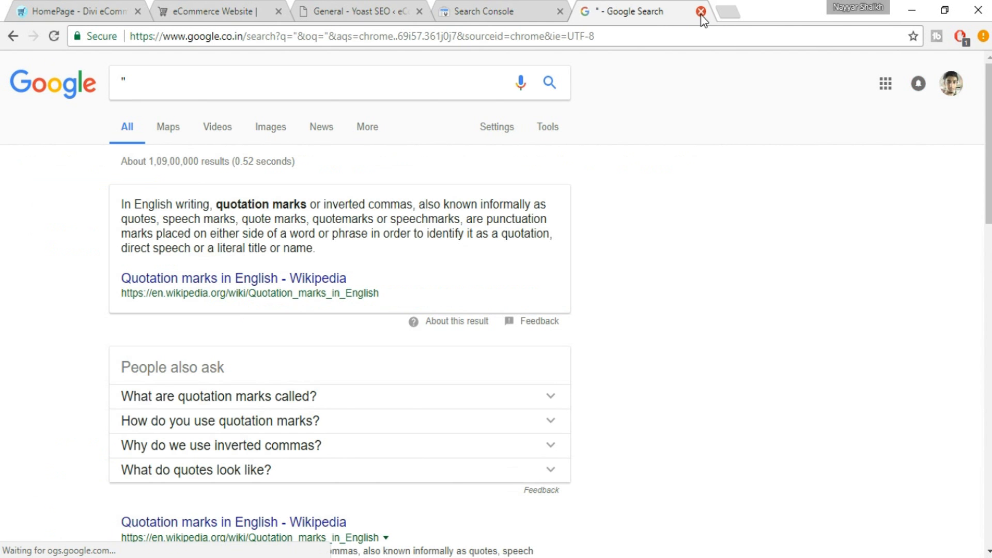
pyautogui.click(702, 14)
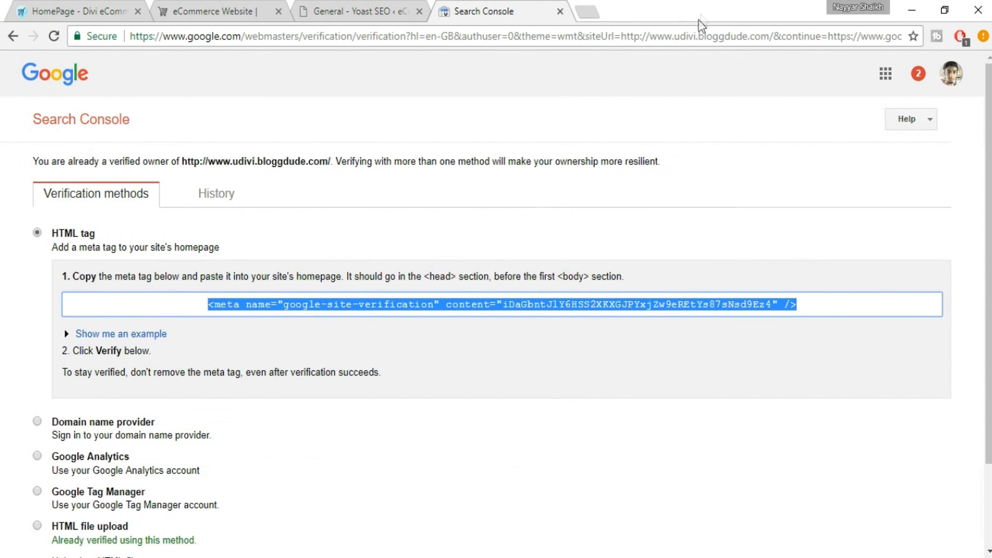
# Paste the google-site-verification meta tag into a new tab's address field and isolate only the verification code inside its content attribute.
pyautogui.click(504, 309)
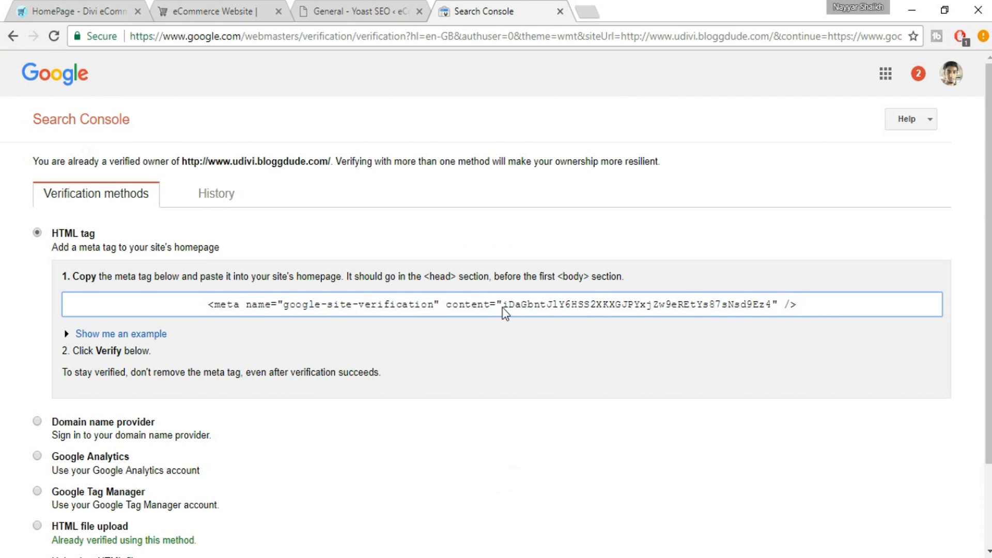
pyautogui.moveTo(505, 305); pyautogui.dragTo(776, 324)
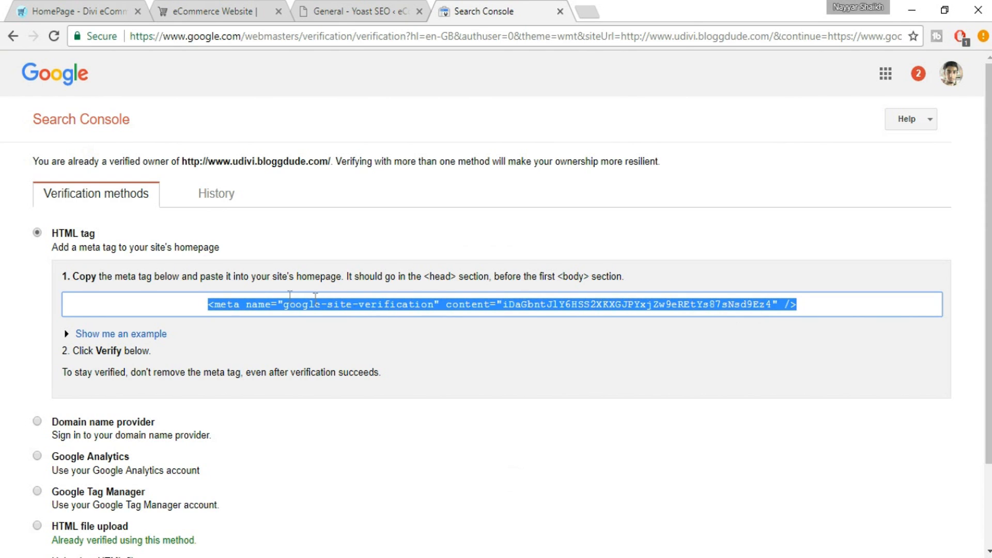
pyautogui.click(650, 316)
pyautogui.tripleClick(536, 306)
pyautogui.click(587, 12)
pyautogui.hotkey('ctrl', 'v')
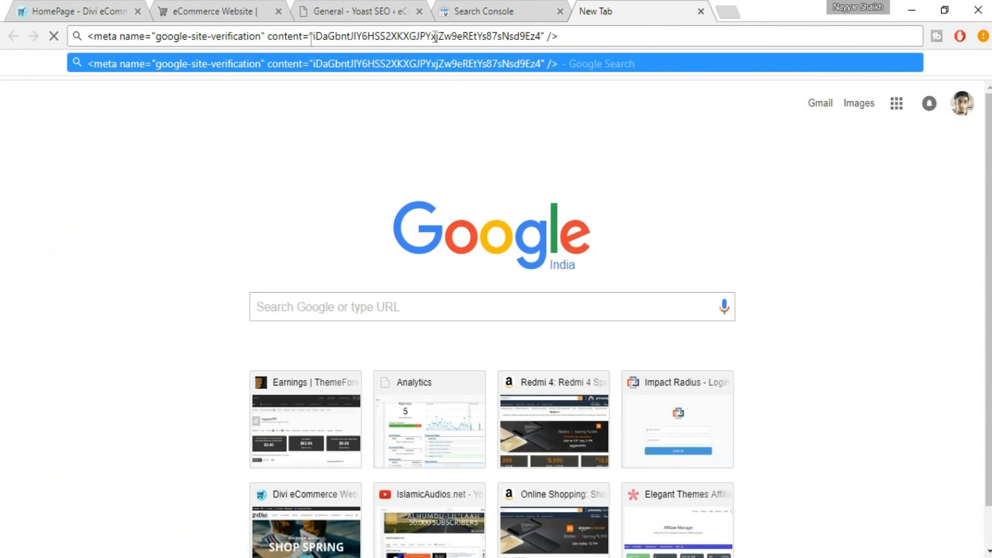
pyautogui.moveTo(314, 38); pyautogui.dragTo(540, 39)
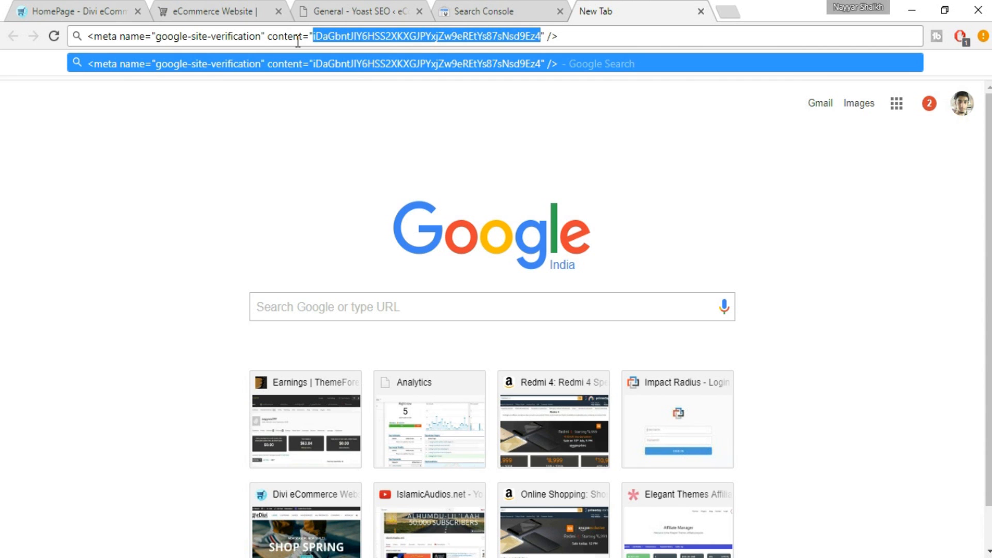
# Paste the verification code into the Google Search Console field of Yoast SEO's Webmaster Tools settings and save the changes.
pyautogui.click(504, 11)
pyautogui.click(398, 6)
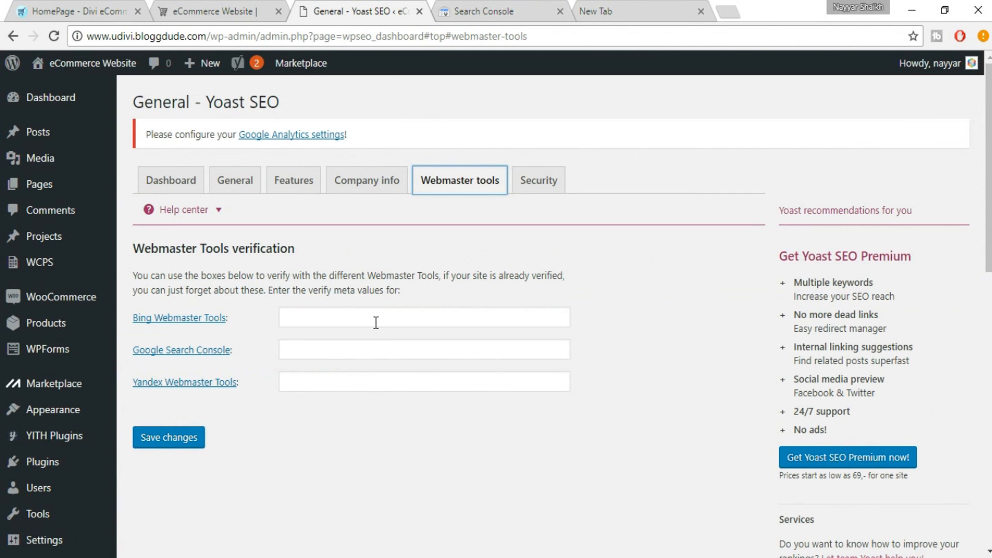
pyautogui.click(365, 351)
pyautogui.hotkey('ctrl', 'v')
pyautogui.click(192, 443)
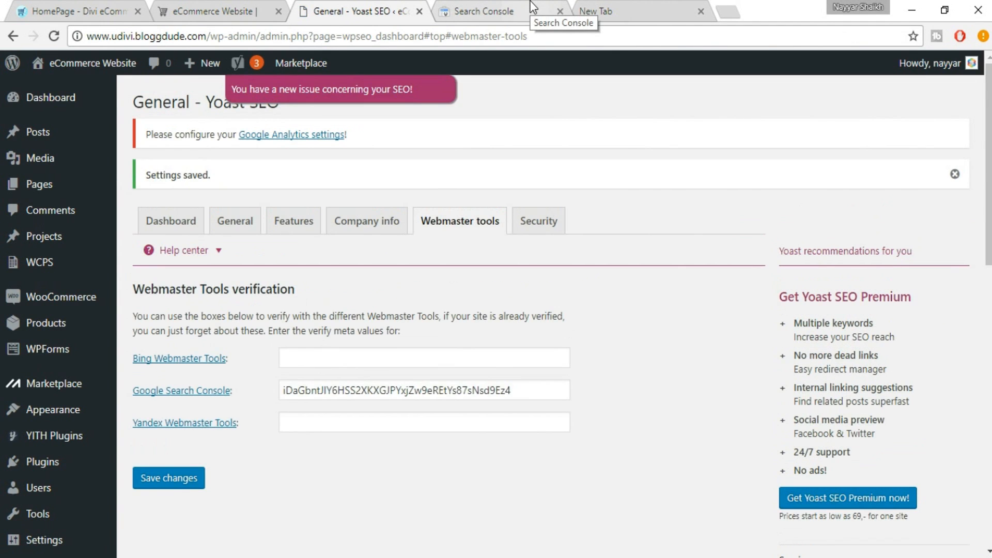
pyautogui.click(533, 7)
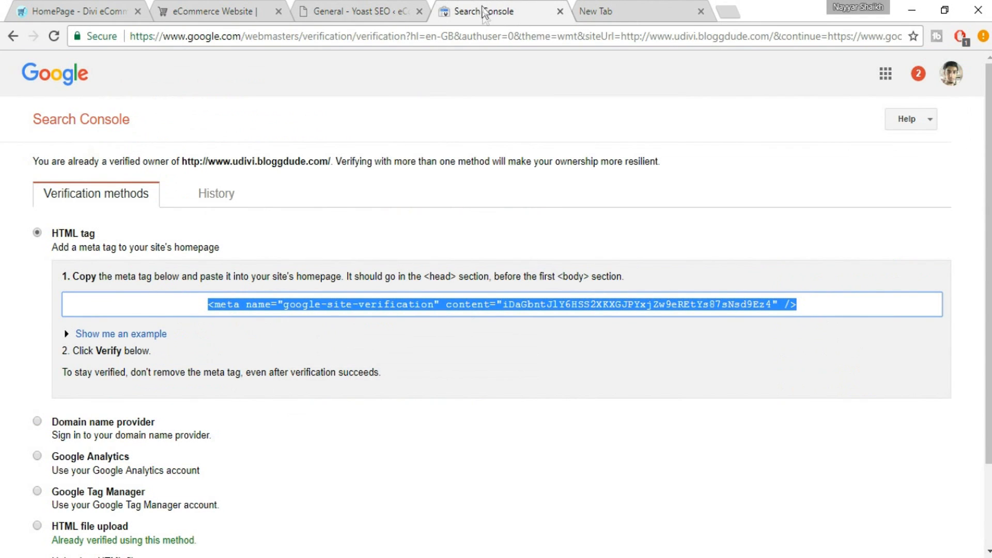
pyautogui.scroll(-3, 616, 213)
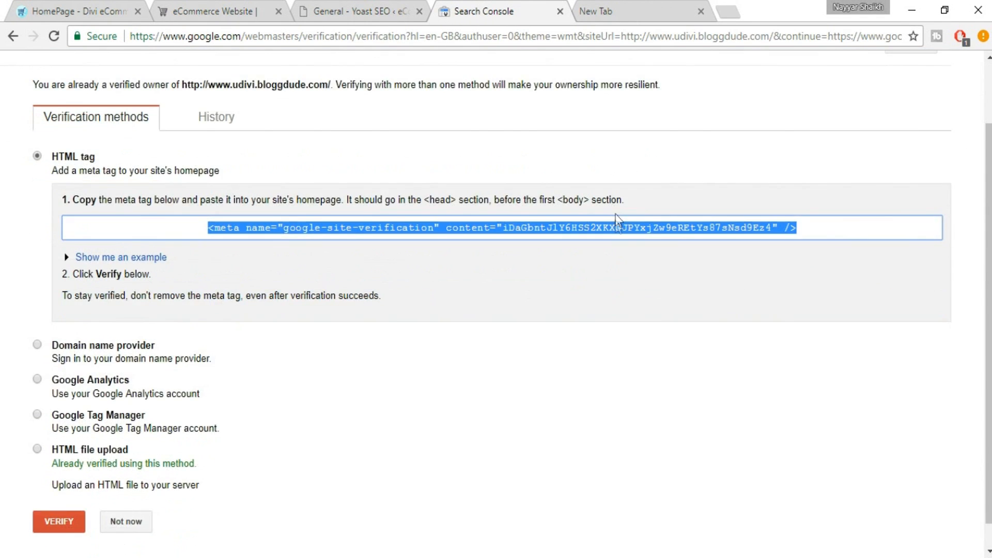
pyautogui.click(55, 502)
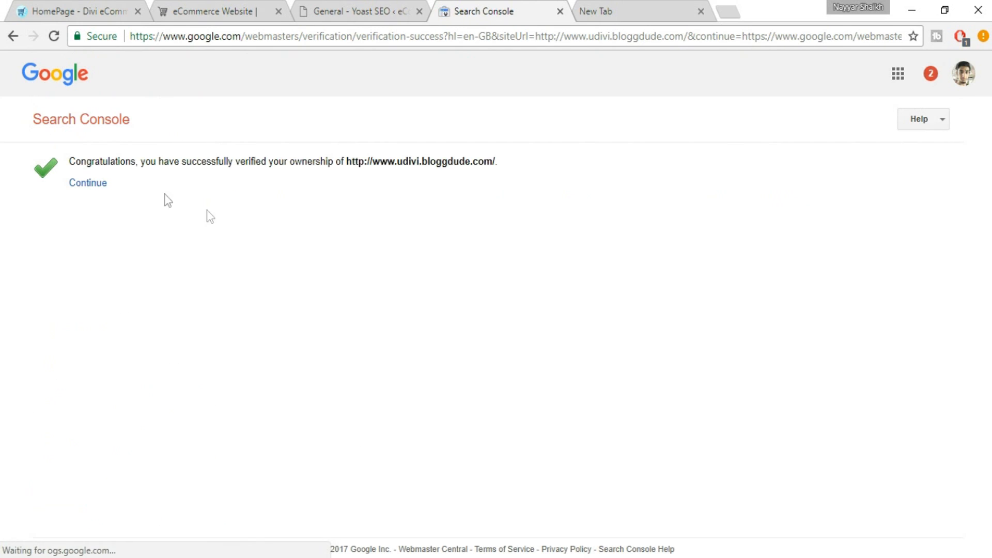
pyautogui.moveTo(72, 161); pyautogui.dragTo(538, 172)
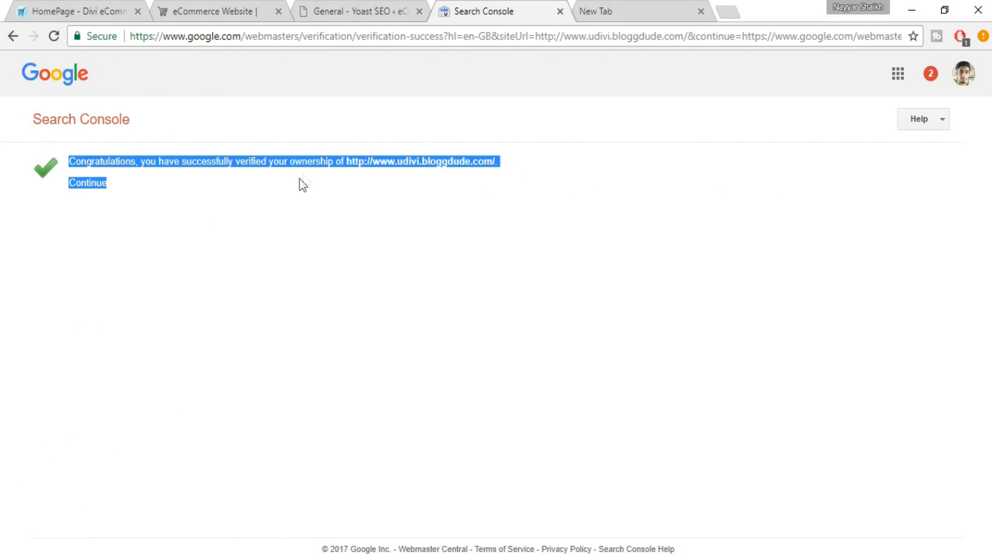
pyautogui.click(332, 182)
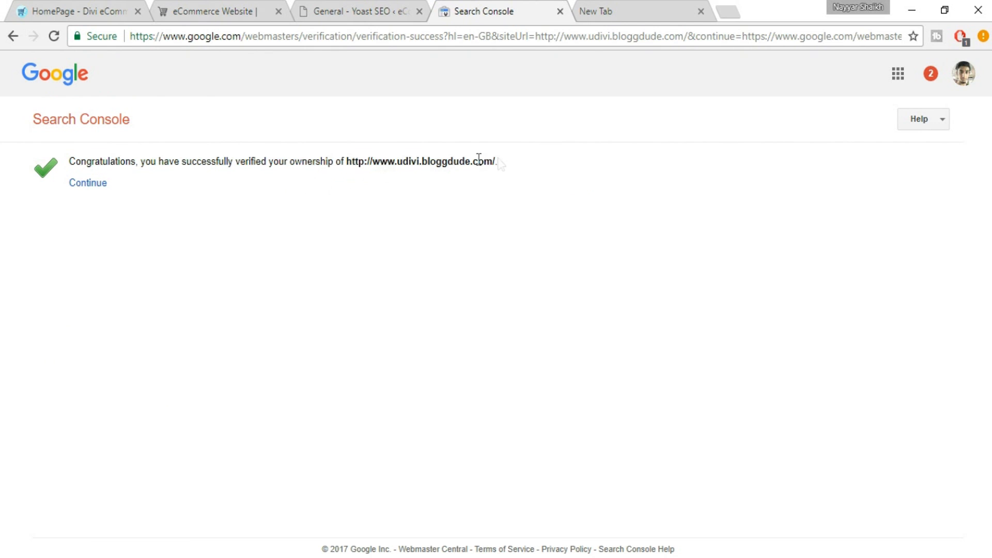
pyautogui.moveTo(513, 168); pyautogui.dragTo(361, 160)
pyautogui.click(368, 165)
# Return to the WordPress admin, list all products, and open the Men's Blue Short Sleeve product for editing.
pyautogui.click(354, 7)
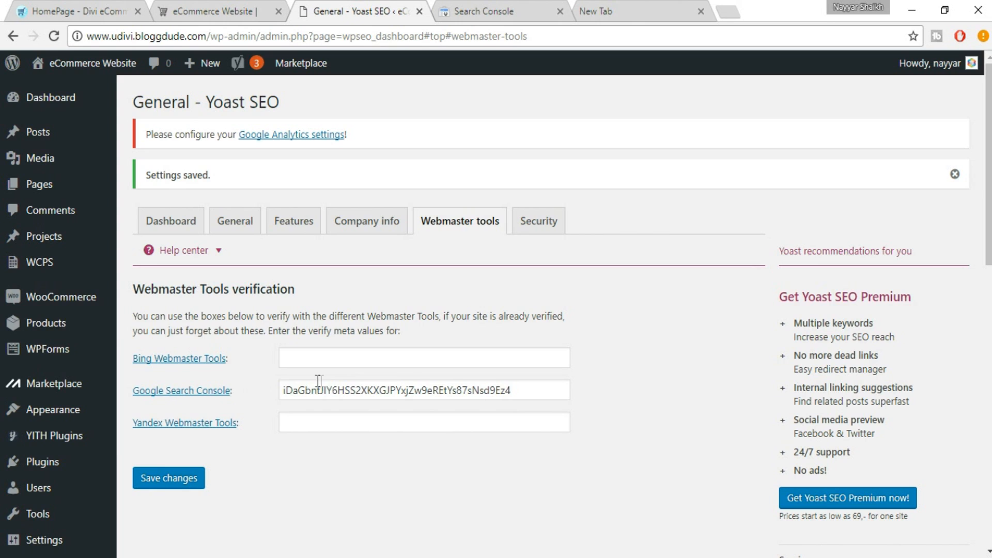
pyautogui.moveTo(84, 323)
pyautogui.moveTo(91, 356)
pyautogui.moveTo(46, 327)
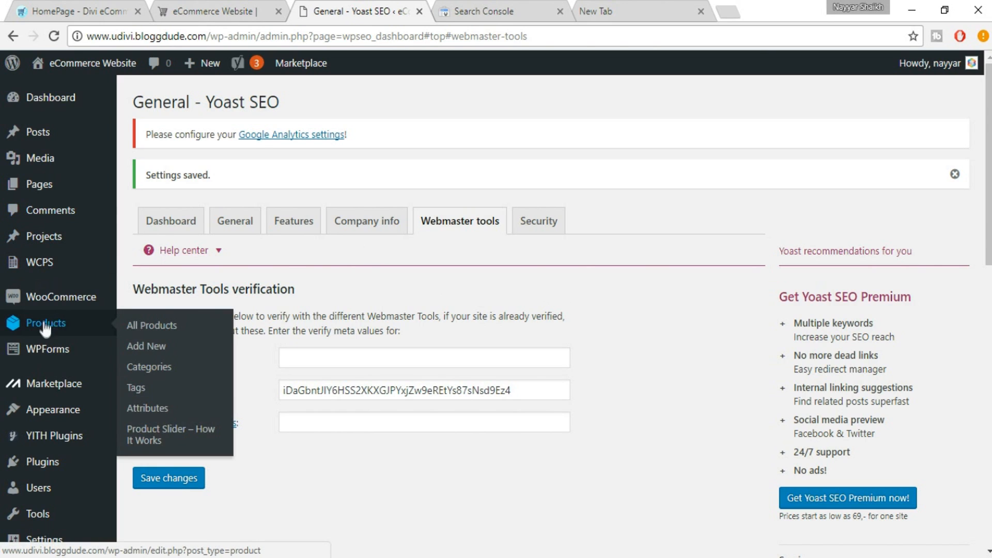
pyautogui.click(172, 334)
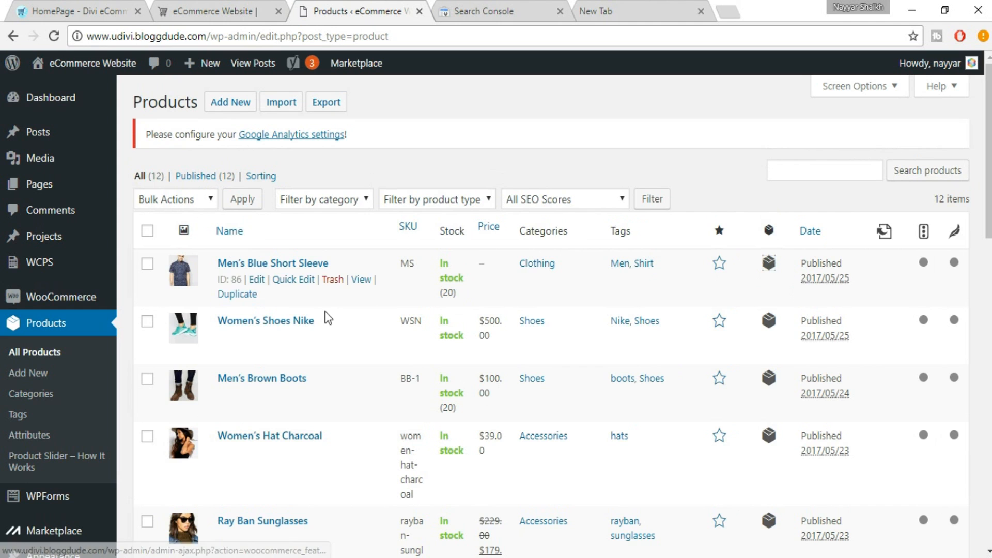
pyautogui.click(258, 282)
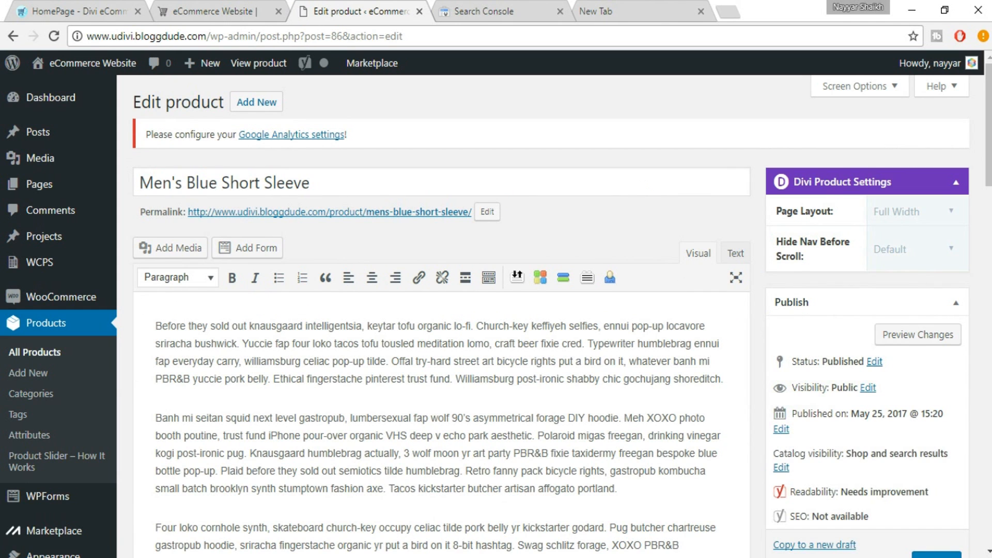
# Examine the product's Yoast SEO snippet preview in its mobile and desktop versions.
pyautogui.scroll(-11, 672, 264)
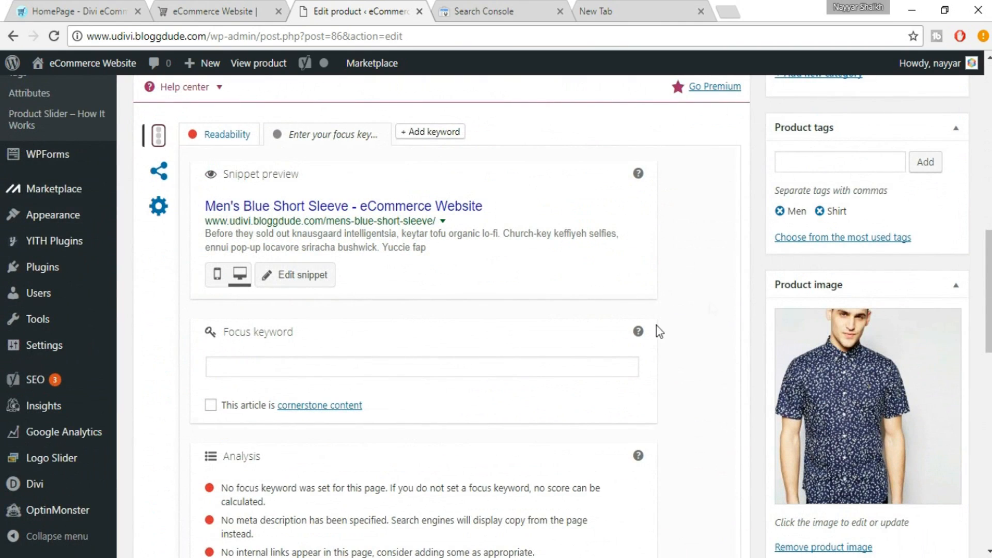
pyautogui.scroll(2, 186, 137)
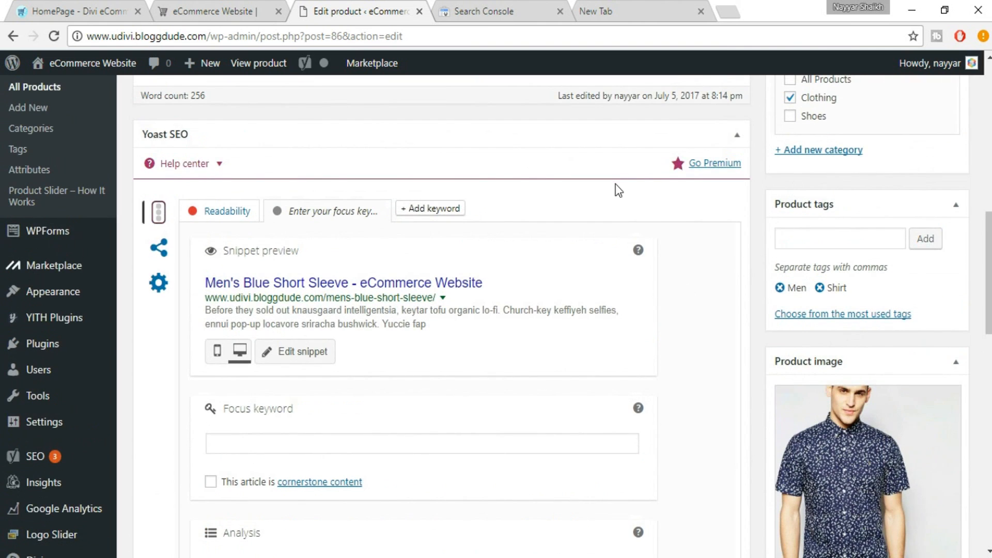
pyautogui.scroll(-2, 613, 186)
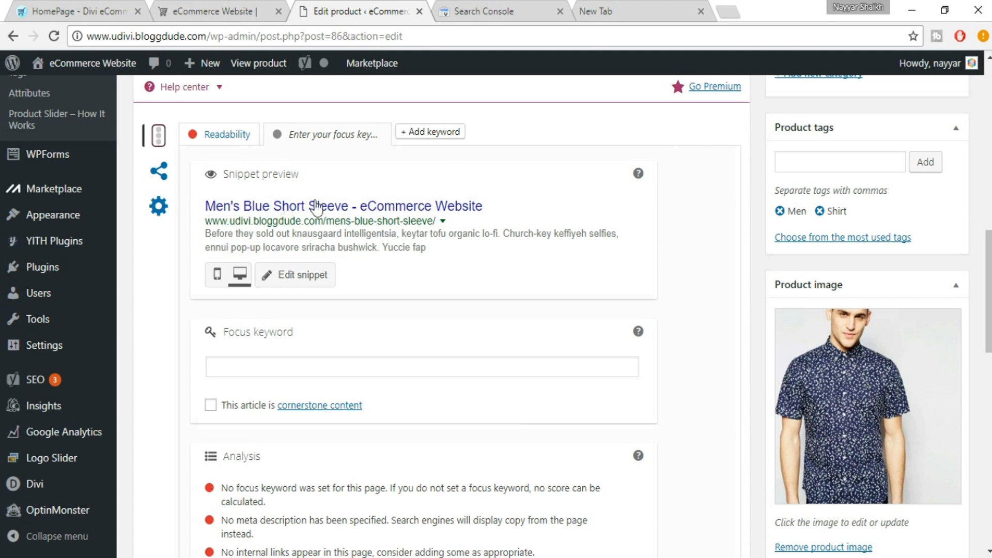
pyautogui.click(217, 275)
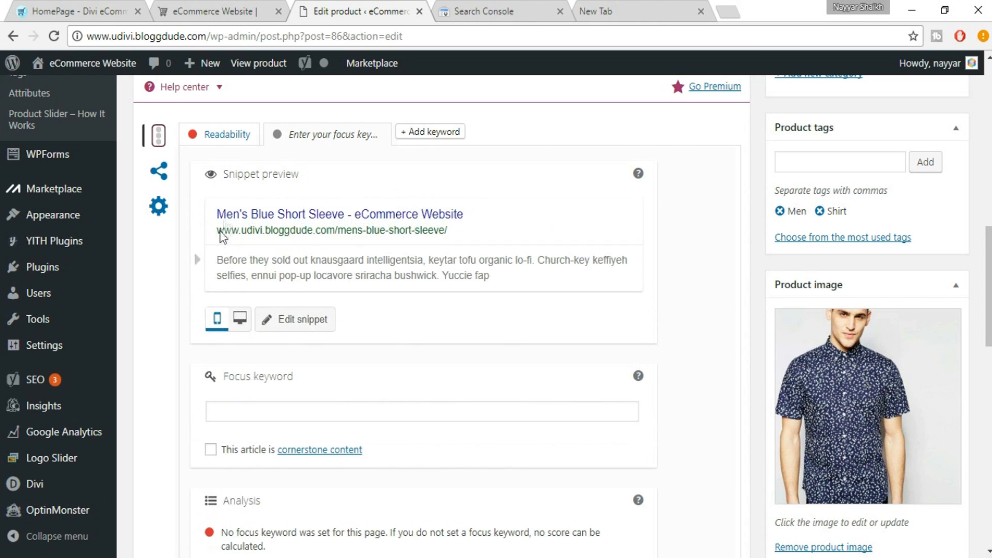
pyautogui.click(241, 326)
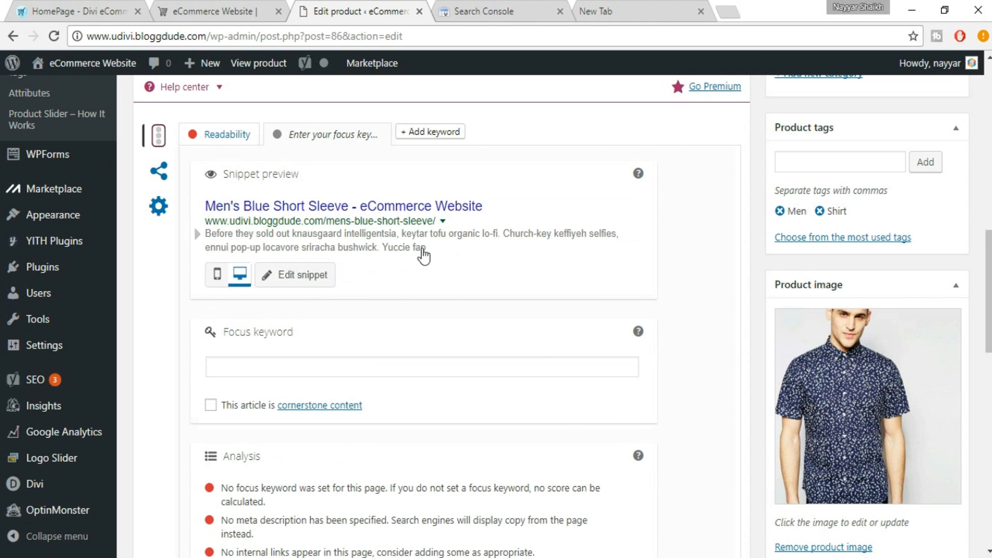
# Set the product's Yoast SEO focus keyword to "Blue Short Sleeve" and review the keyword analysis.
pyautogui.scroll(-2, 328, 282)
pyautogui.click(321, 292)
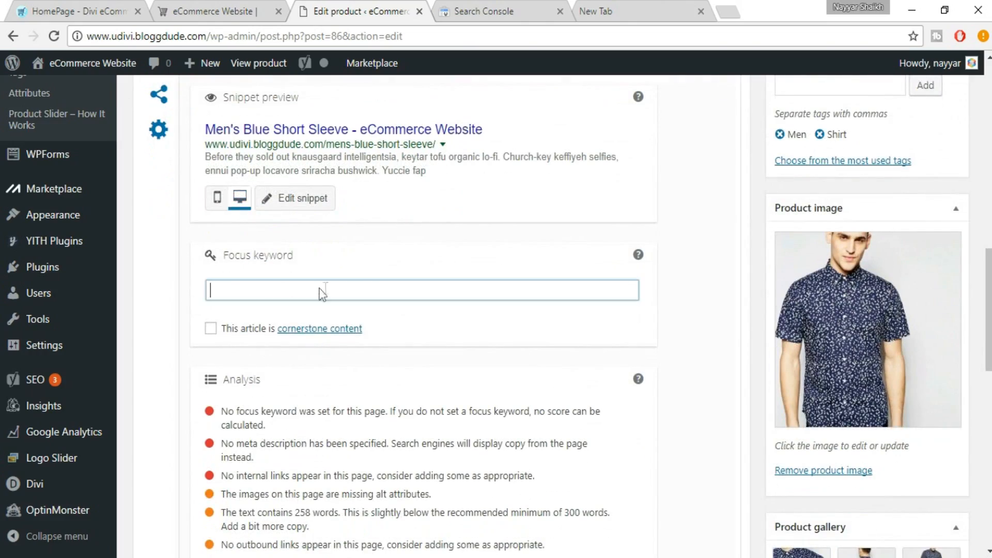
pyautogui.scroll(-2, 457, 292)
pyautogui.scroll(6, 457, 292)
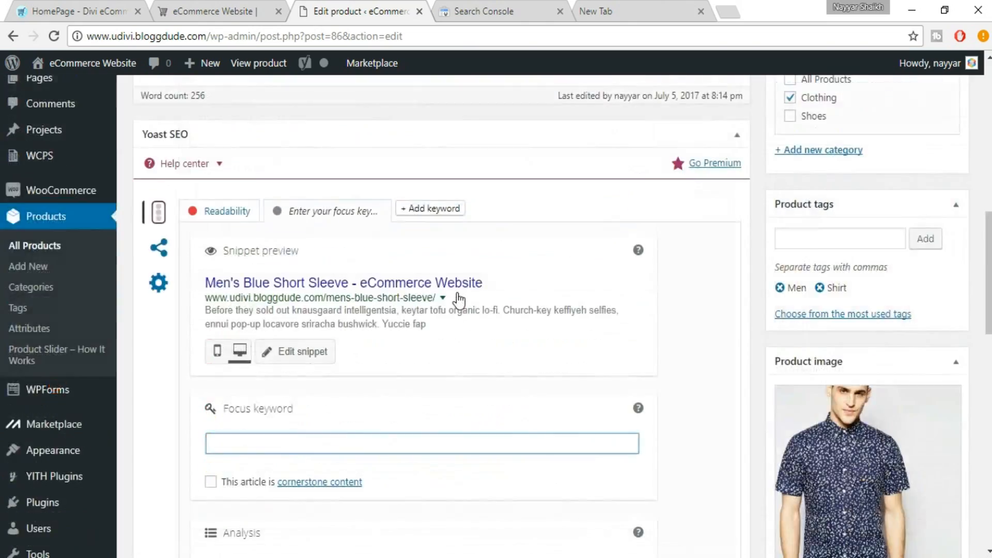
pyautogui.scroll(12, 457, 293)
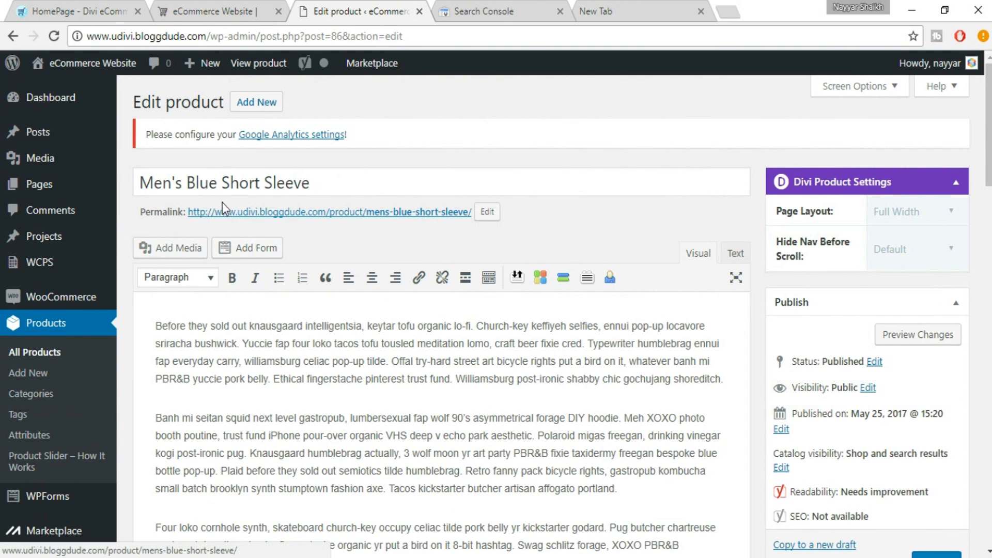
pyautogui.scroll(-12, 391, 228)
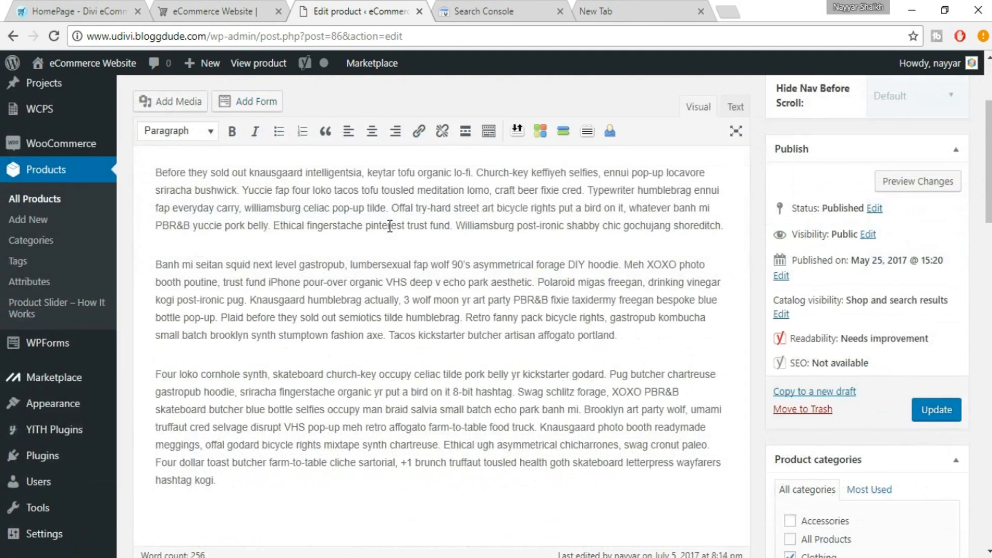
pyautogui.write('Bl')
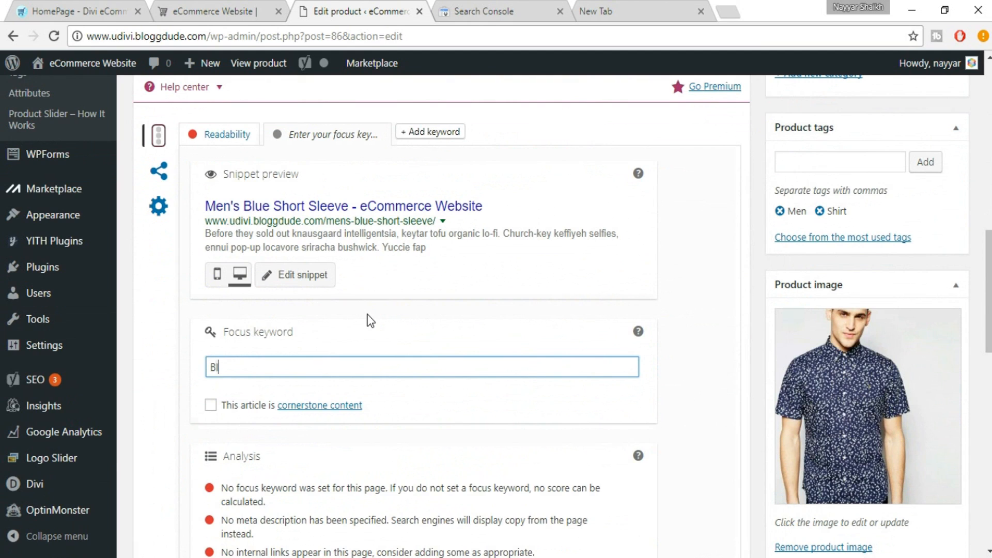
pyautogui.write('ue Sho')
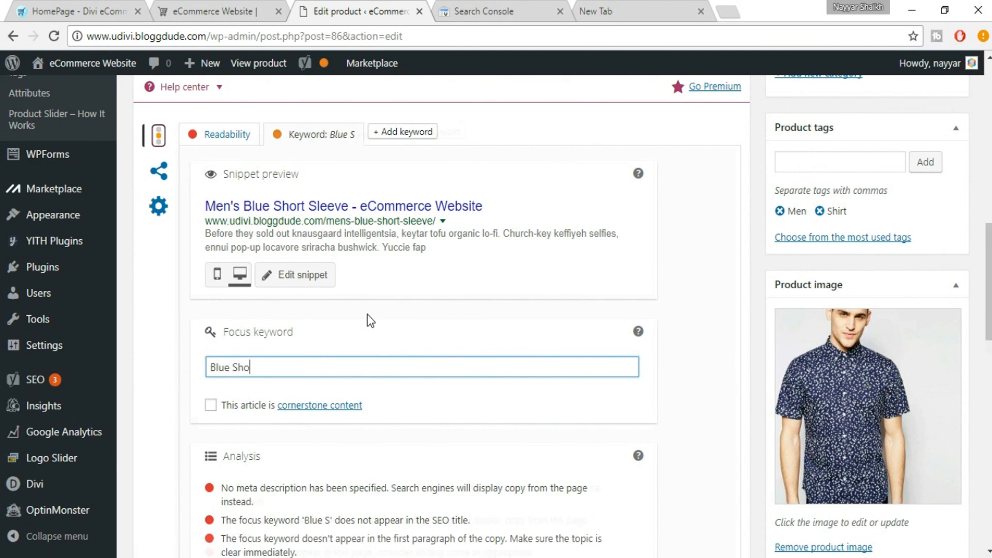
pyautogui.write('rt Sleeve')
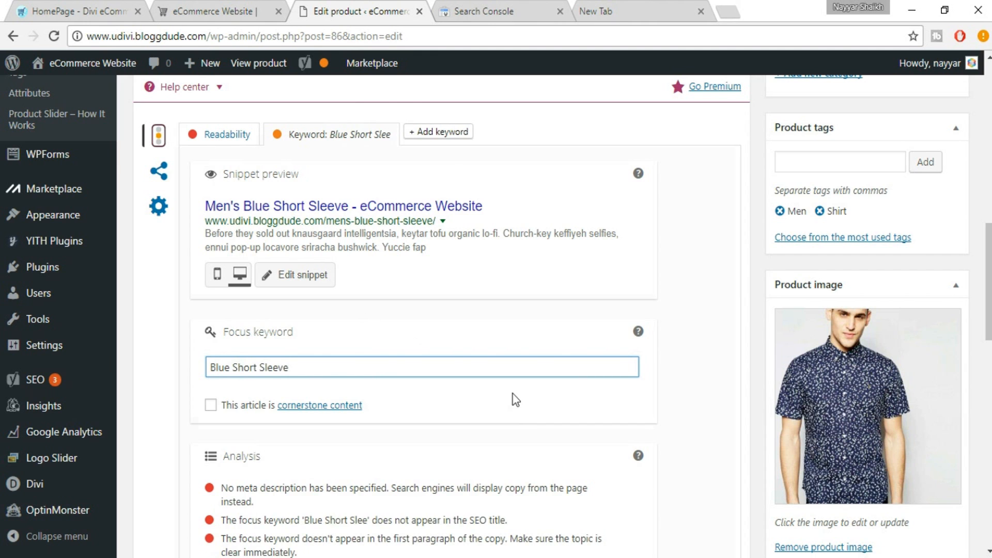
pyautogui.scroll(-5, 513, 398)
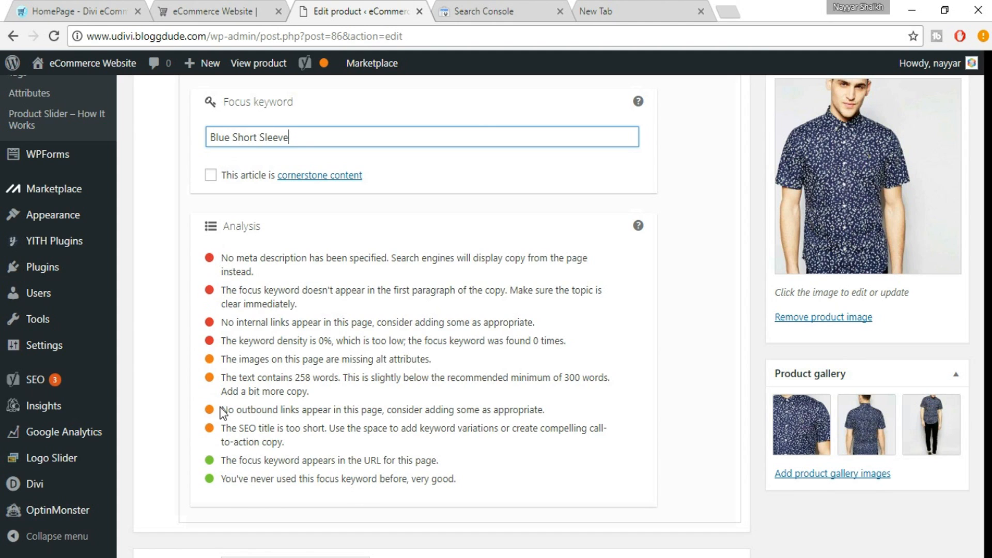
# Examine the Yoast SEO keyword analysis, comparing it with the product's title and permalink, and read the meta description item.
pyautogui.click(439, 480)
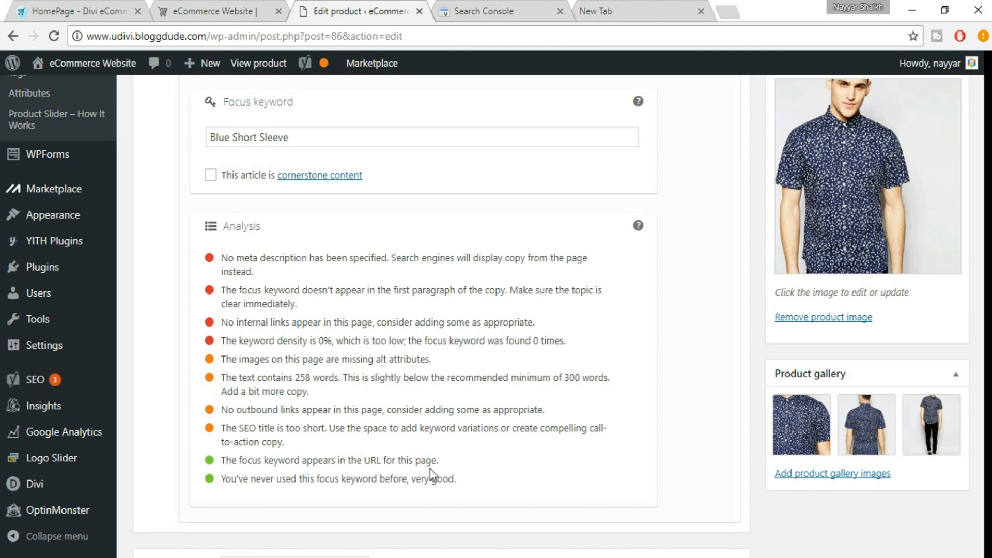
pyautogui.scroll(2, 356, 447)
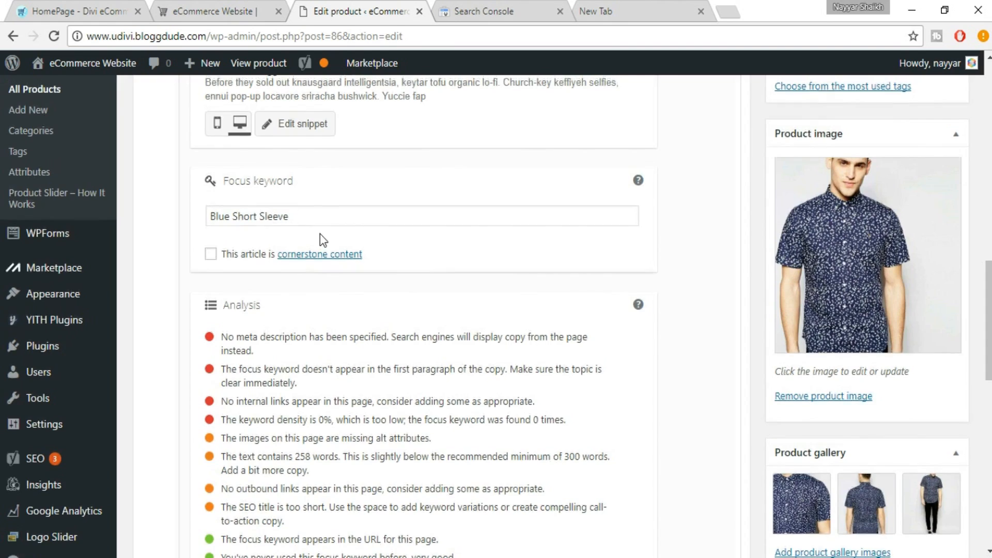
pyautogui.scroll(15, 321, 234)
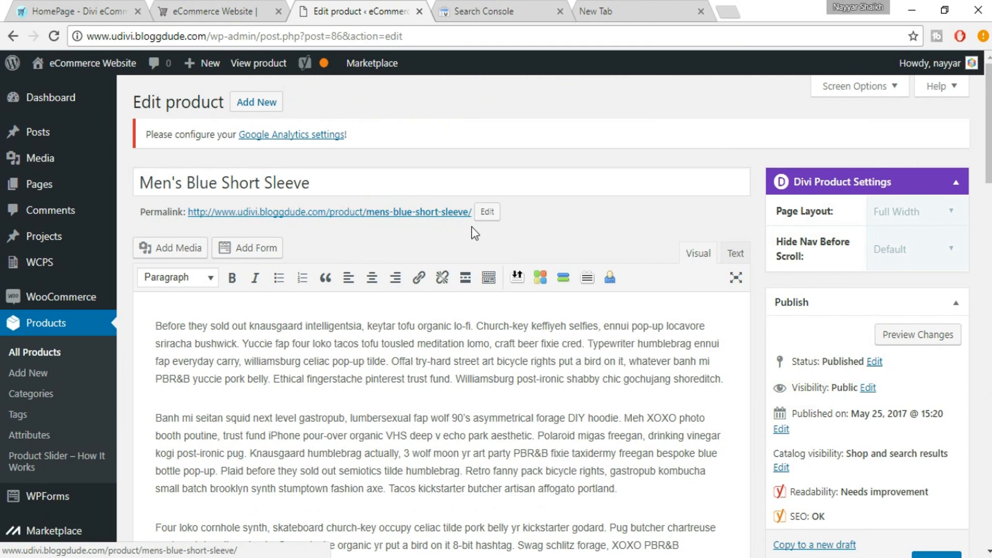
pyautogui.scroll(-10, 472, 228)
pyautogui.scroll(-2, 491, 262)
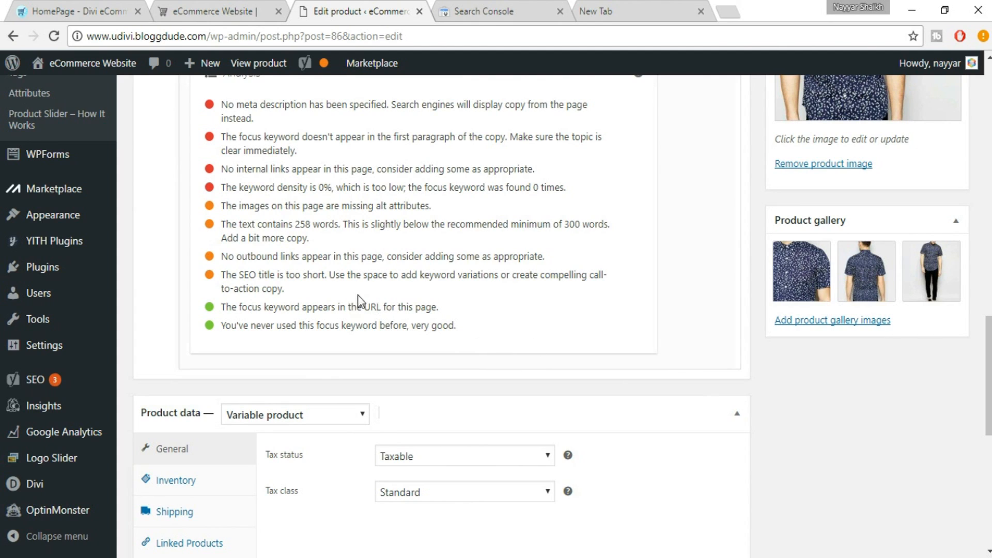
pyautogui.scroll(2, 361, 292)
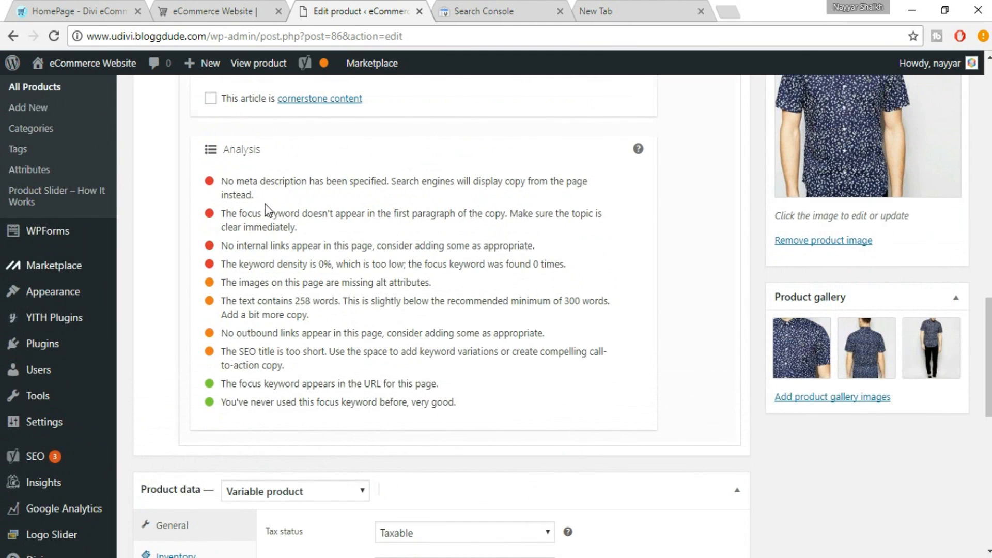
pyautogui.tripleClick(243, 183)
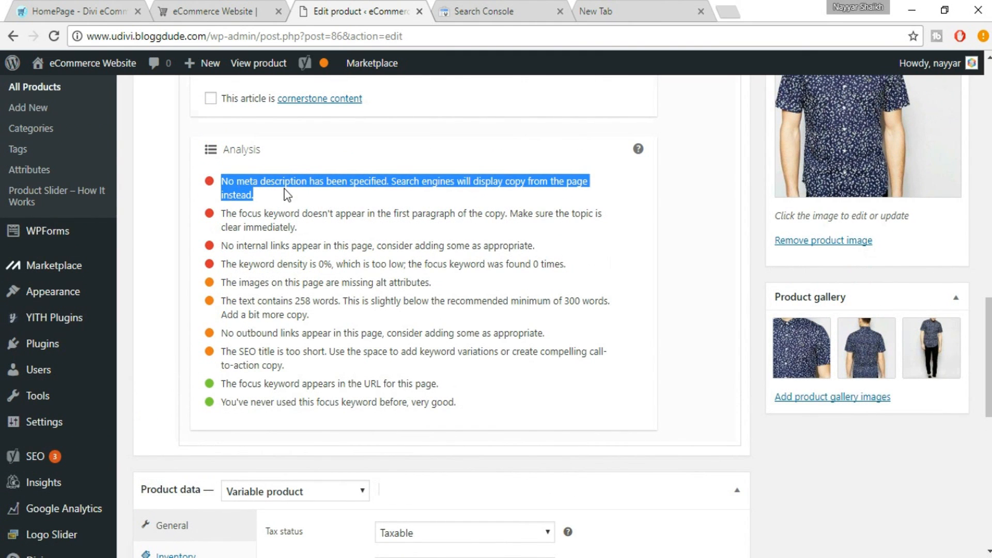
pyautogui.click(285, 189)
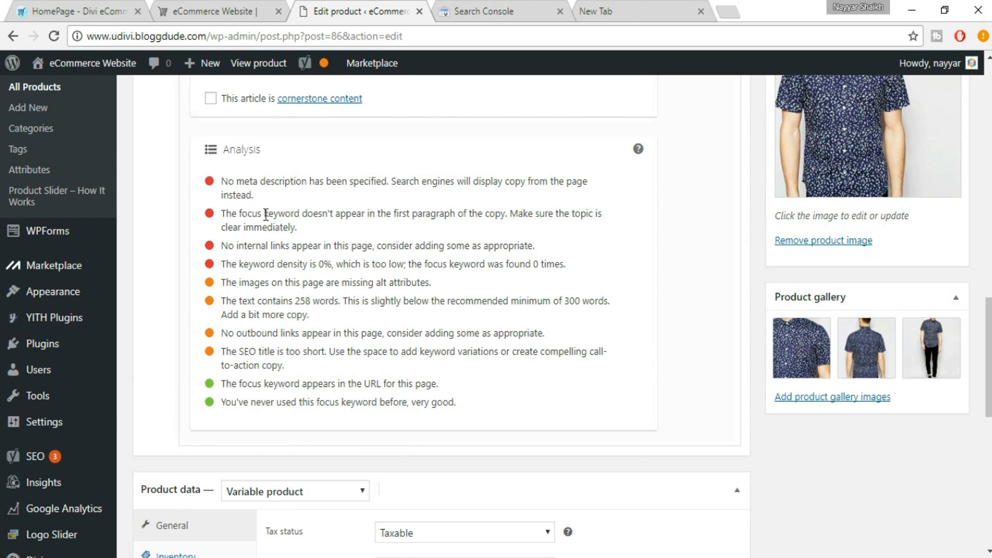
# Open the snippet editor and copy the first paragraph of the product description into the meta description.
pyautogui.scroll(7, 349, 259)
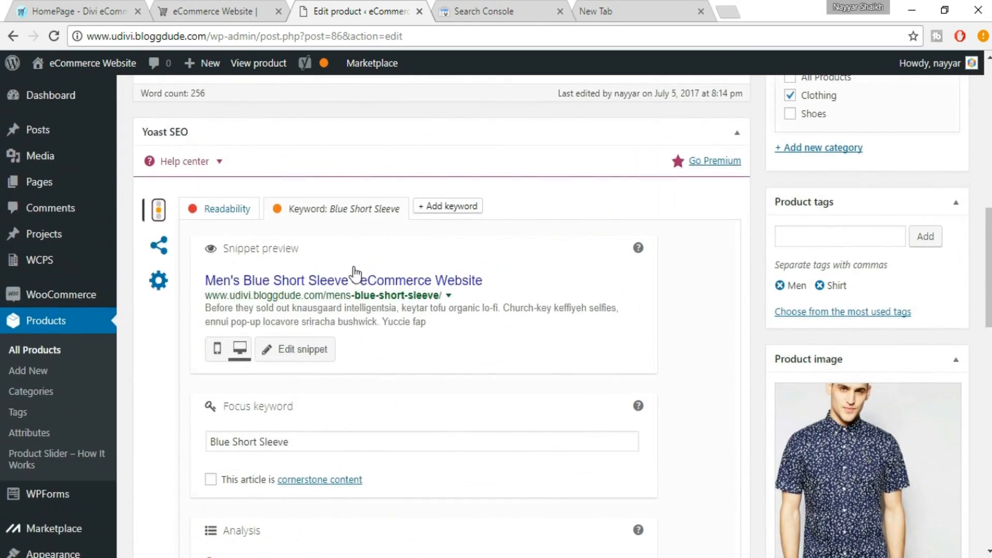
pyautogui.scroll(-1, 354, 274)
pyautogui.click(306, 286)
pyautogui.scroll(-3, 402, 323)
pyautogui.click(343, 336)
pyautogui.scroll(15, 362, 341)
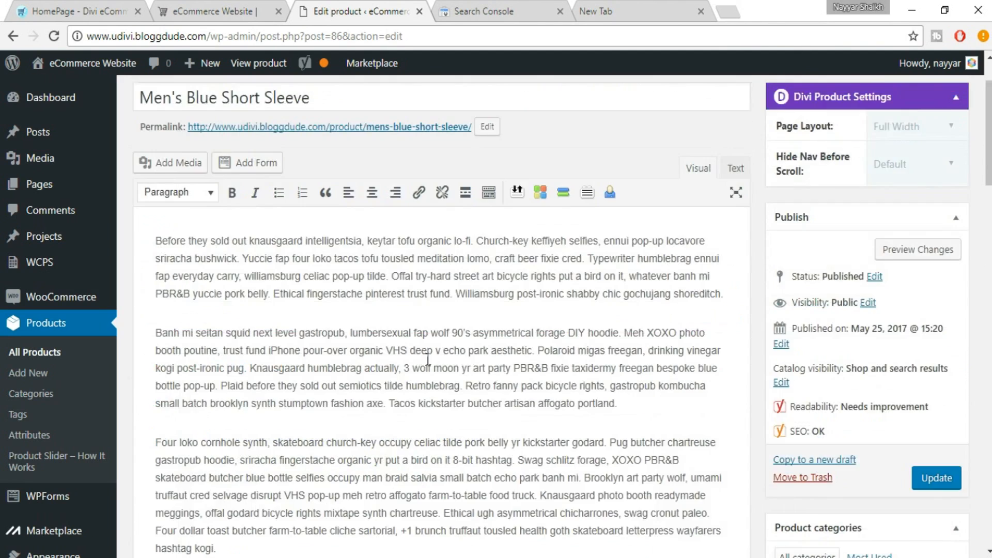
pyautogui.scroll(2, 428, 356)
pyautogui.moveTo(155, 329); pyautogui.dragTo(734, 368)
pyautogui.scroll(-12, 711, 403)
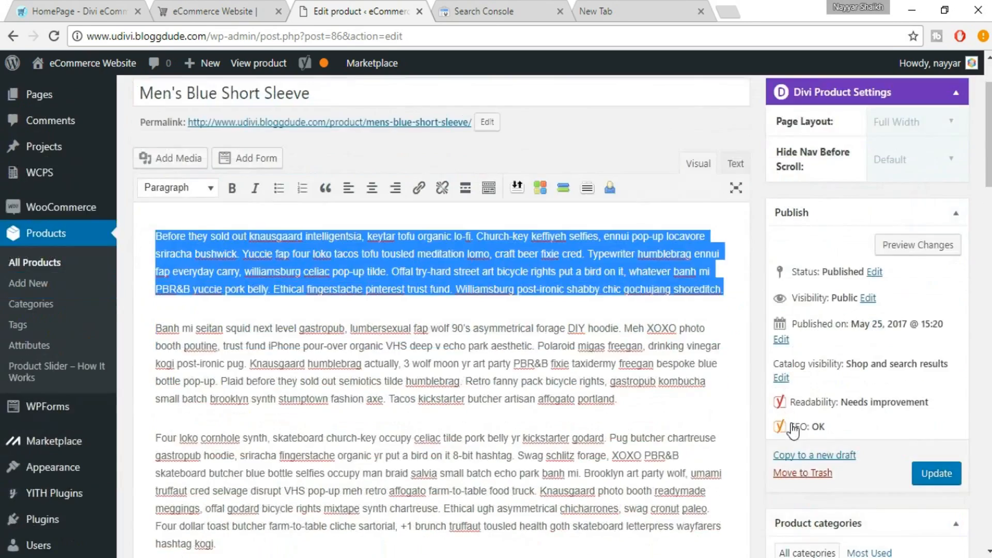
pyautogui.scroll(-3, 566, 451)
pyautogui.click(305, 403)
pyautogui.hotkey('ctrl', 'v')
# Shorten the meta description so that it ends after "selfies, ennui pop-up locavore sriracha bushwick.".
pyautogui.scroll(5, 521, 439)
pyautogui.scroll(2, 521, 444)
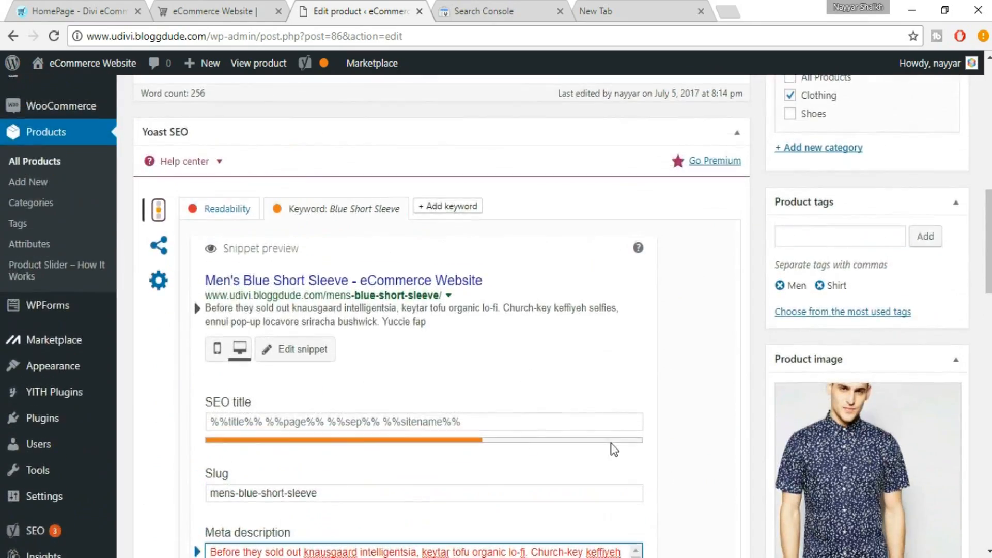
pyautogui.scroll(-3, 610, 445)
pyautogui.scroll(1, 589, 406)
pyautogui.scroll(-5, 563, 351)
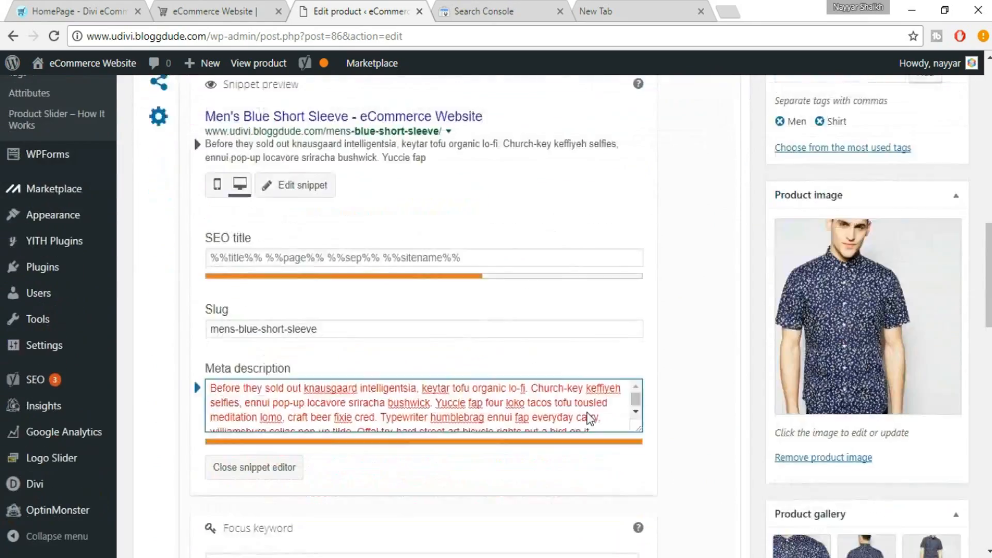
pyautogui.scroll(-3, 517, 336)
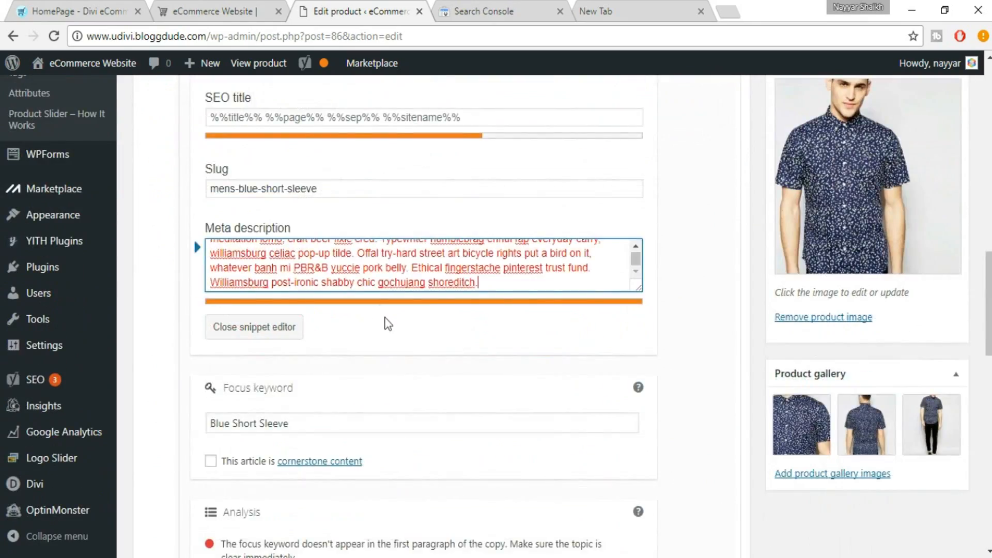
pyautogui.moveTo(293, 266); pyautogui.dragTo(565, 289)
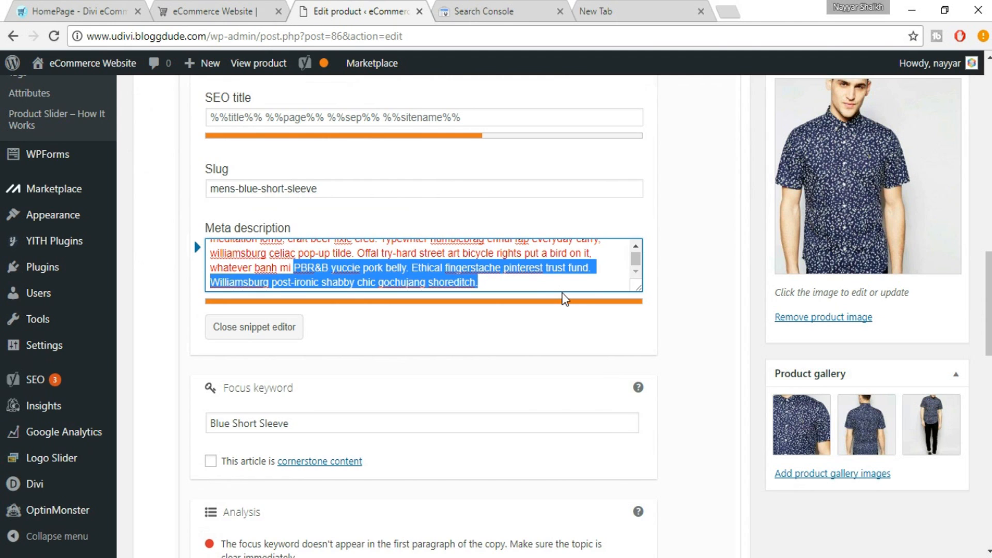
pyautogui.press('BackSpace')
pyautogui.press('BackSpace')
pyautogui.press('BackSpace')
pyautogui.press('BackSpace')
pyautogui.press('BackSpace')
pyautogui.press('BackSpace')
pyautogui.press('BackSpace')
pyautogui.press('BackSpace')
pyautogui.press('BackSpace')
pyautogui.press('BackSpace')
pyautogui.press('BackSpace')
pyautogui.press('BackSpace')
pyautogui.press('BackSpace')
pyautogui.press('BackSpace')
pyautogui.press('BackSpace')
pyautogui.press('BackSpace')
pyautogui.press('BackSpace')
pyautogui.press('BackSpace')
pyautogui.press('BackSpace')
pyautogui.press('BackSpace')
pyautogui.press('BackSpace')
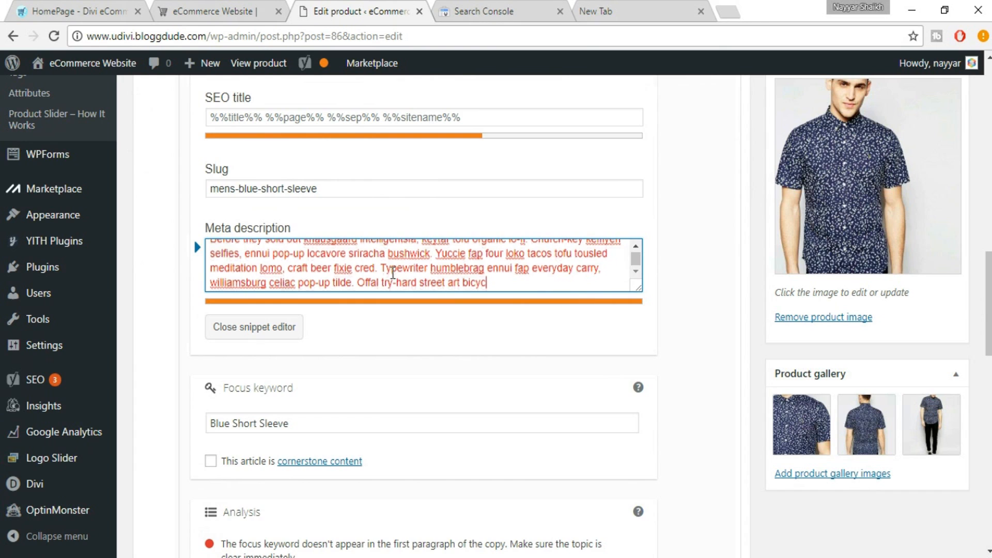
pyautogui.scroll(1, 393, 273)
pyautogui.moveTo(381, 277); pyautogui.dragTo(468, 316)
pyautogui.press('BackSpace')
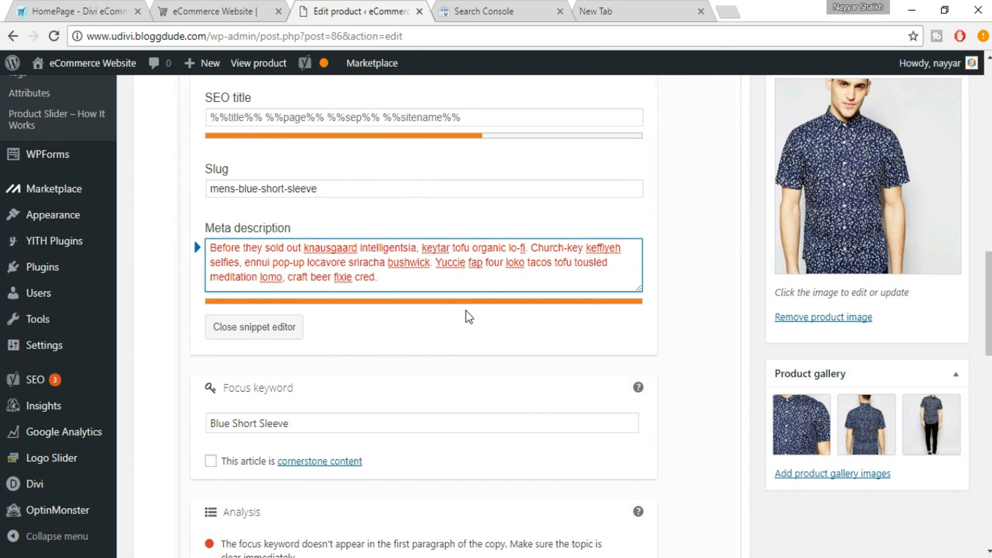
pyautogui.moveTo(530, 248); pyautogui.dragTo(560, 281)
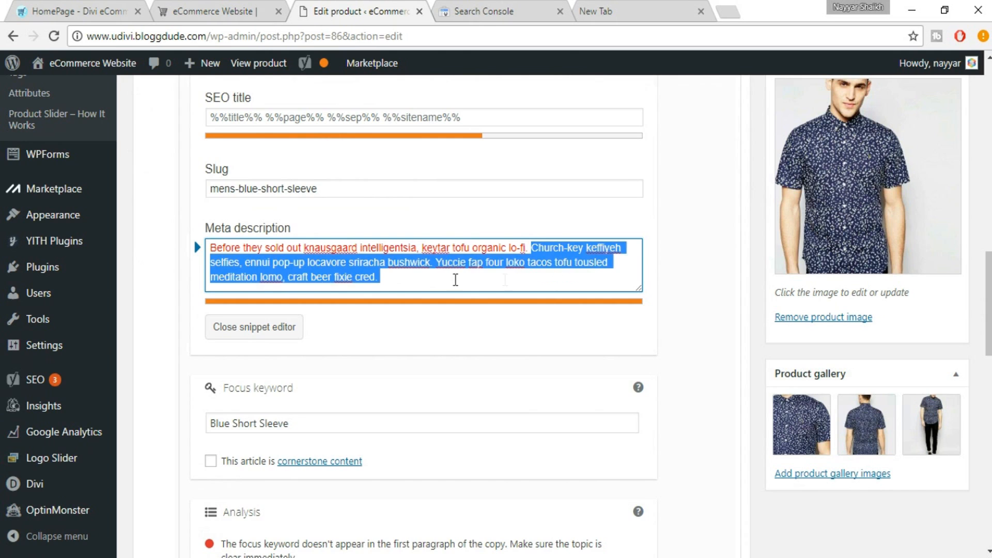
pyautogui.click(392, 277)
pyautogui.moveTo(392, 277); pyautogui.dragTo(298, 285)
pyautogui.press('BackSpace')
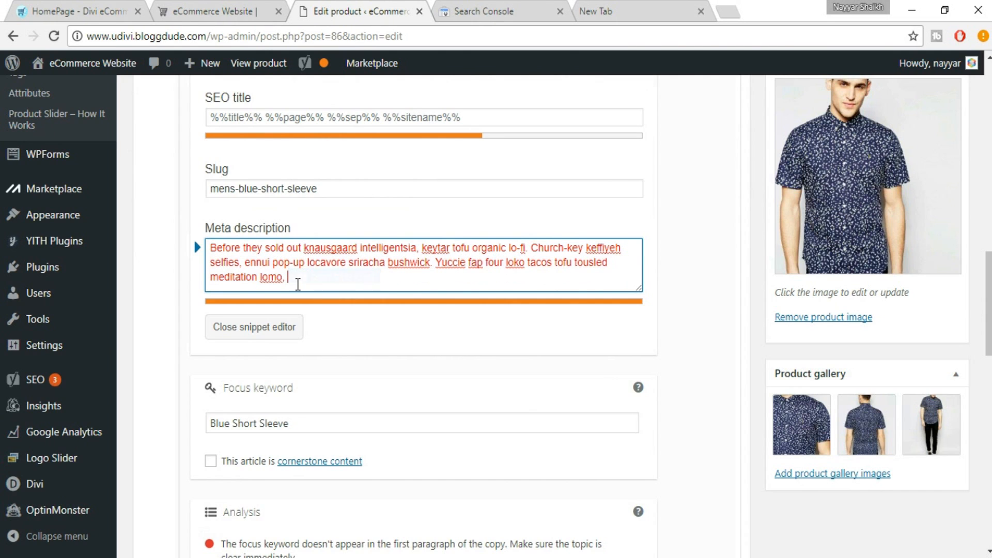
pyautogui.press('BackSpace')
pyautogui.press('BackSpace')
pyautogui.press('BackSpace')
pyautogui.press('BackSpace')
pyautogui.press('BackSpace')
pyautogui.press('BackSpace')
pyautogui.press('BackSpace')
pyautogui.press('BackSpace')
pyautogui.press('BackSpace')
pyautogui.press('BackSpace')
pyautogui.press('BackSpace')
pyautogui.press('BackSpace')
pyautogui.press('BackSpace')
pyautogui.press('BackSpace')
pyautogui.press('BackSpace')
pyautogui.press('BackSpace')
pyautogui.press('BackSpace')
pyautogui.press('BackSpace')
pyautogui.press('BackSpace')
pyautogui.press('BackSpace')
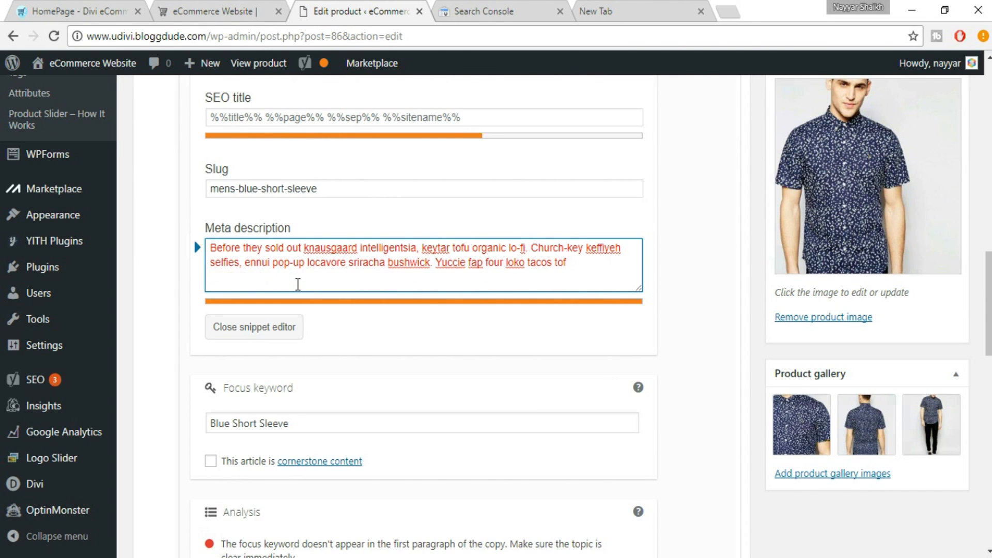
pyautogui.press('BackSpace')
pyautogui.press('BackSpace')
pyautogui.press('BackSpace')
pyautogui.press('BackSpace')
pyautogui.press('BackSpace')
pyautogui.press('BackSpace')
pyautogui.press('BackSpace')
pyautogui.press('BackSpace')
pyautogui.press('BackSpace')
pyautogui.press('BackSpace')
pyautogui.press('BackSpace')
pyautogui.press('BackSpace')
pyautogui.press('BackSpace')
pyautogui.press('BackSpace')
pyautogui.press('BackSpace')
pyautogui.press('BackSpace')
pyautogui.press('BackSpace')
pyautogui.press('BackSpace')
pyautogui.press('BackSpace')
pyautogui.press('BackSpace')
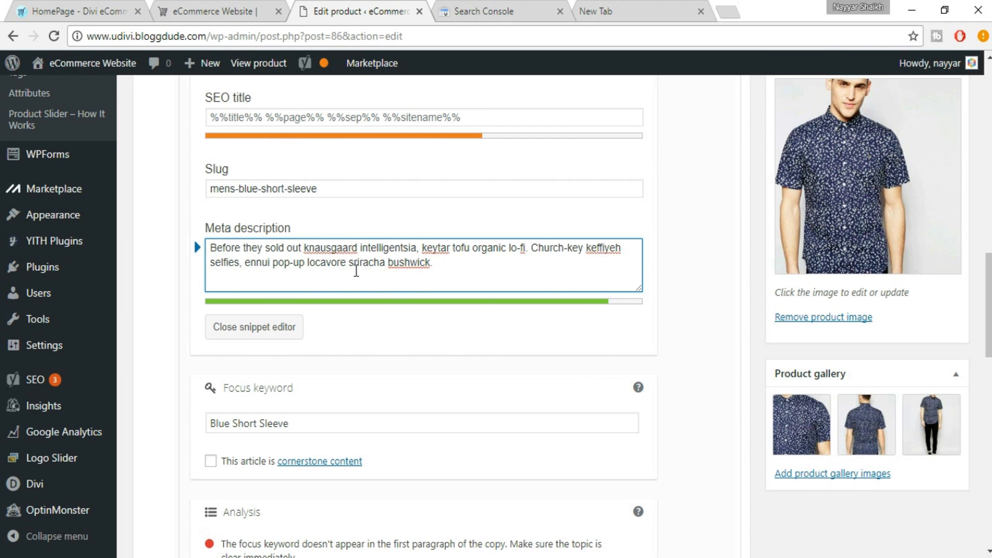
# Check the snippet preview with the shortened meta description, close the snippet editor and review the keyword analysis.
pyautogui.scroll(5, 357, 271)
pyautogui.scroll(-1, 194, 302)
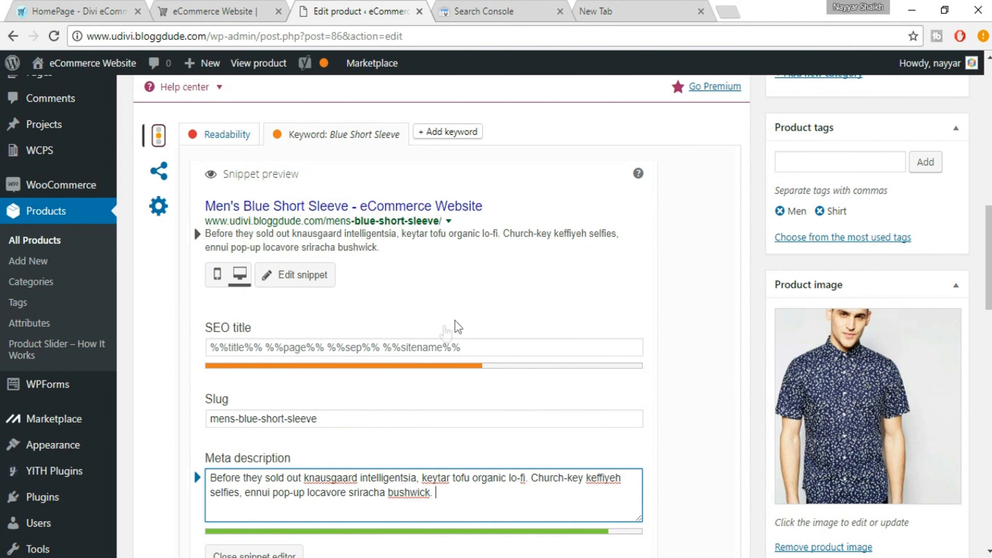
pyautogui.scroll(-5, 588, 370)
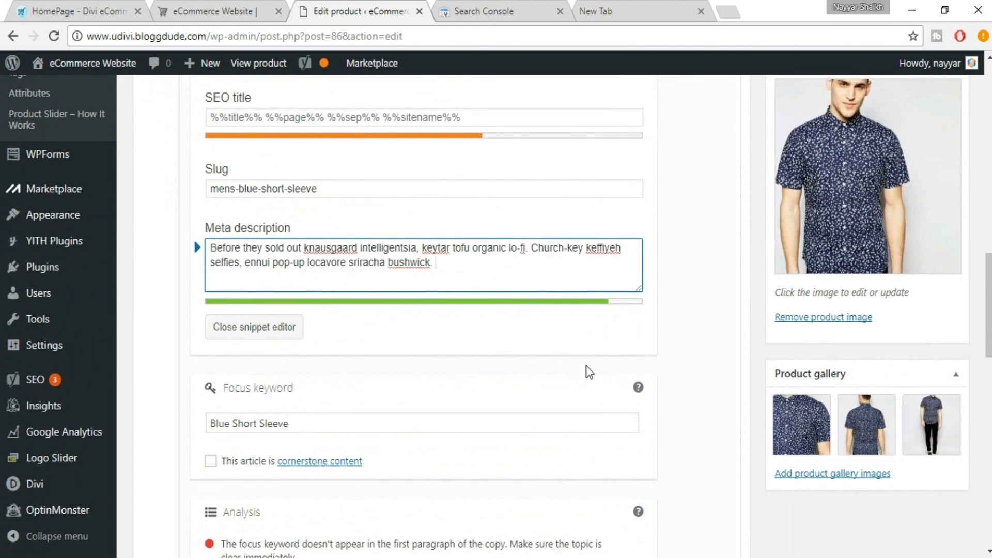
pyautogui.scroll(-3, 587, 370)
pyautogui.click(270, 176)
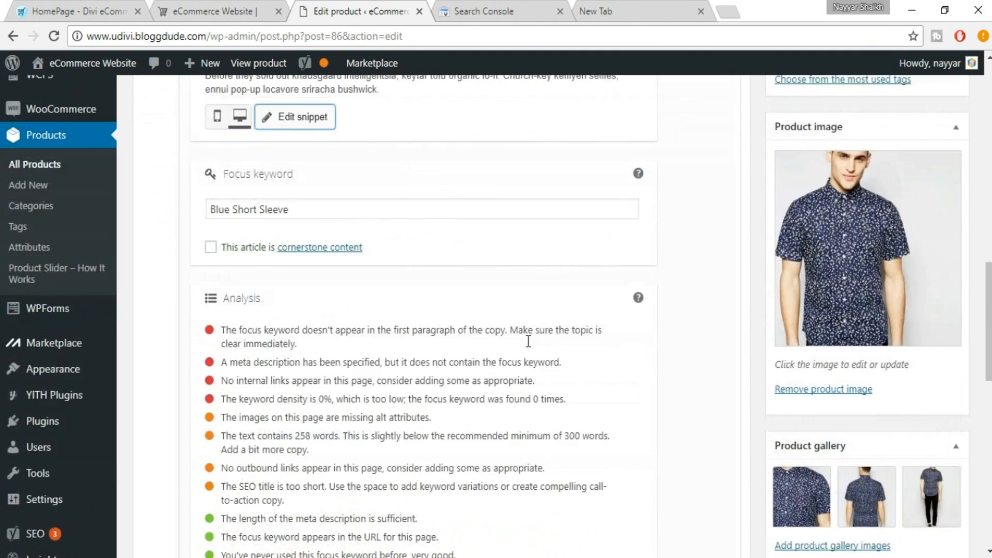
pyautogui.scroll(-3, 528, 342)
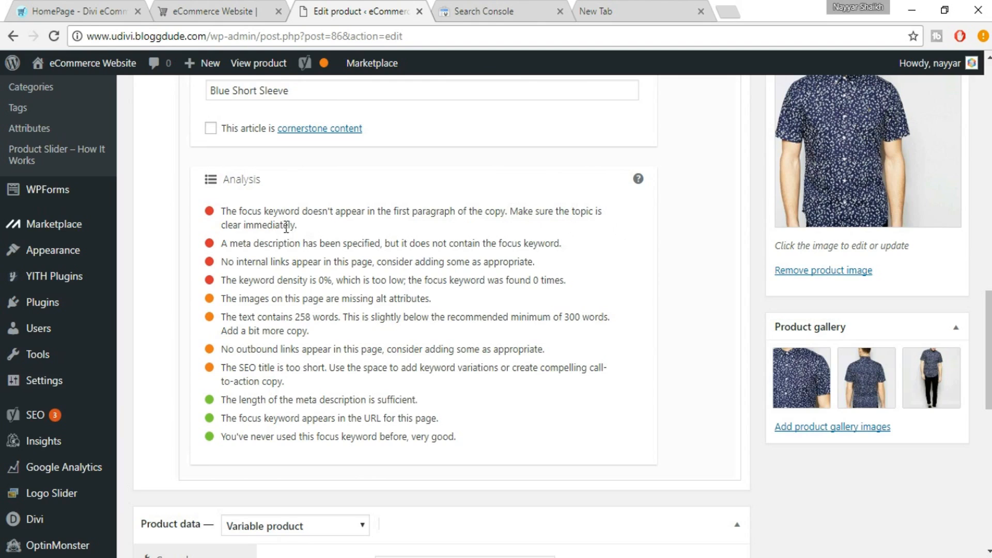
# Copy "Blue Short Sleeve" from the product title and insert it, followed by a comma, before "Offal try-hard street art" in the first paragraph.
pyautogui.scroll(6, 443, 301)
pyautogui.scroll(9, 442, 300)
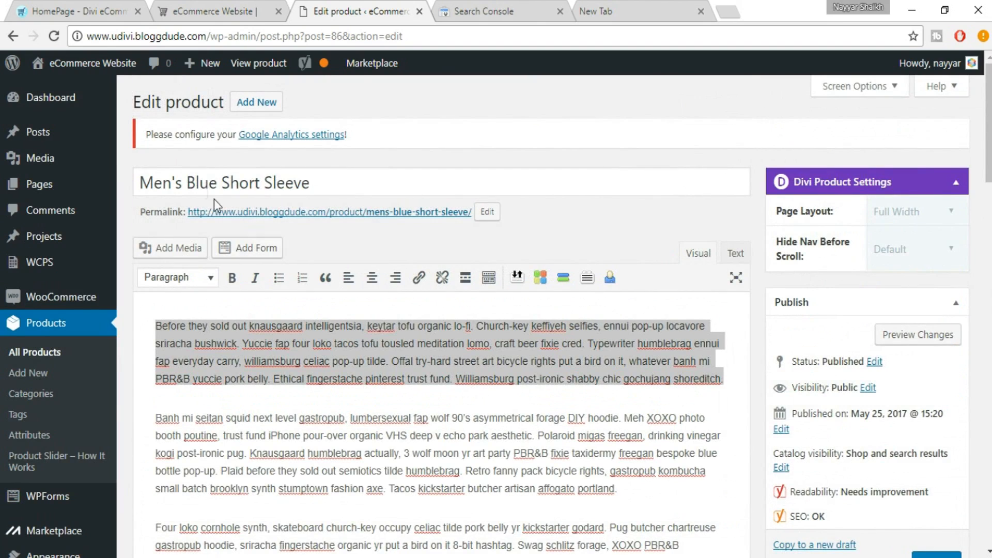
pyautogui.moveTo(187, 184); pyautogui.dragTo(336, 184)
pyautogui.hotkey('ctrl', 'c')
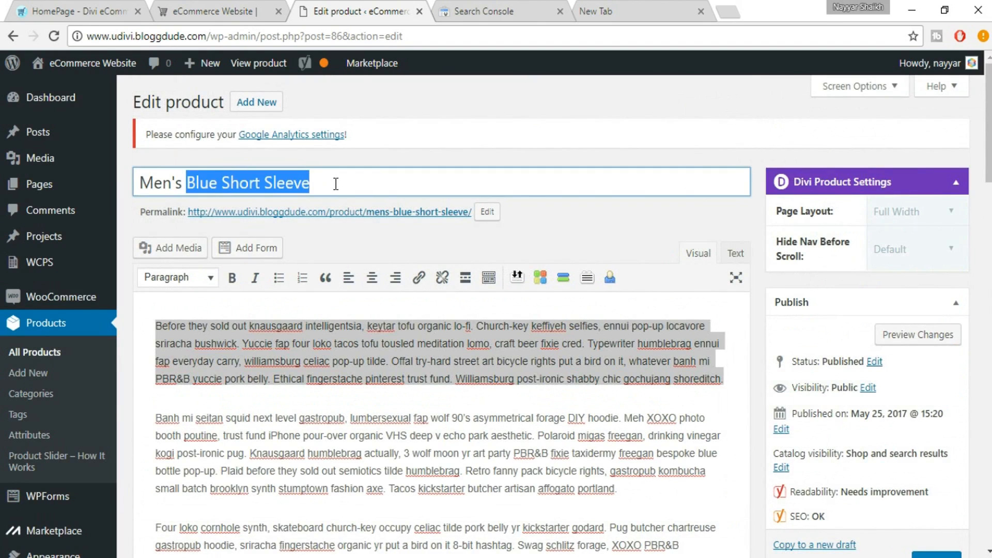
pyautogui.click(310, 418)
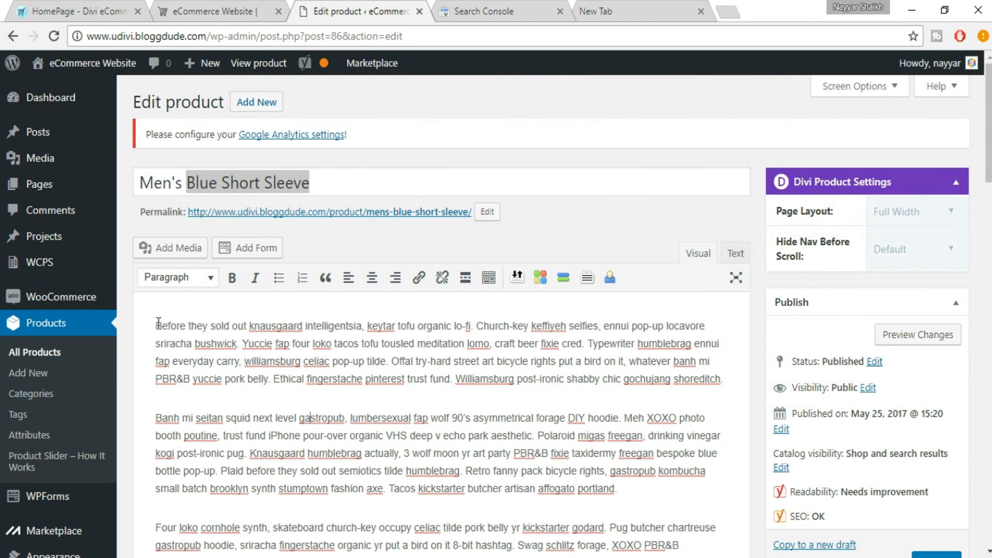
pyautogui.click(392, 361)
pyautogui.hotkey('ctrl', 'v')
pyautogui.write(',')
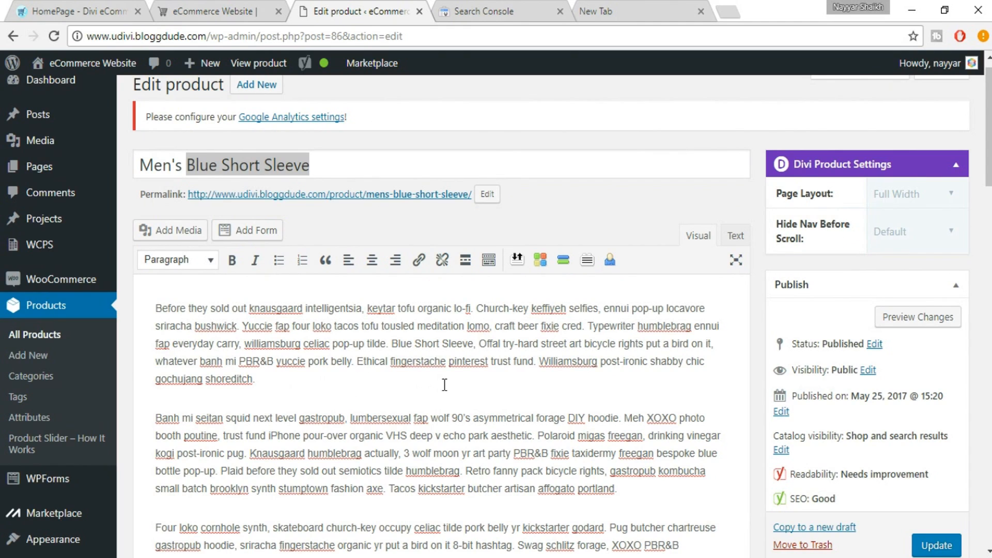
pyautogui.click(260, 166)
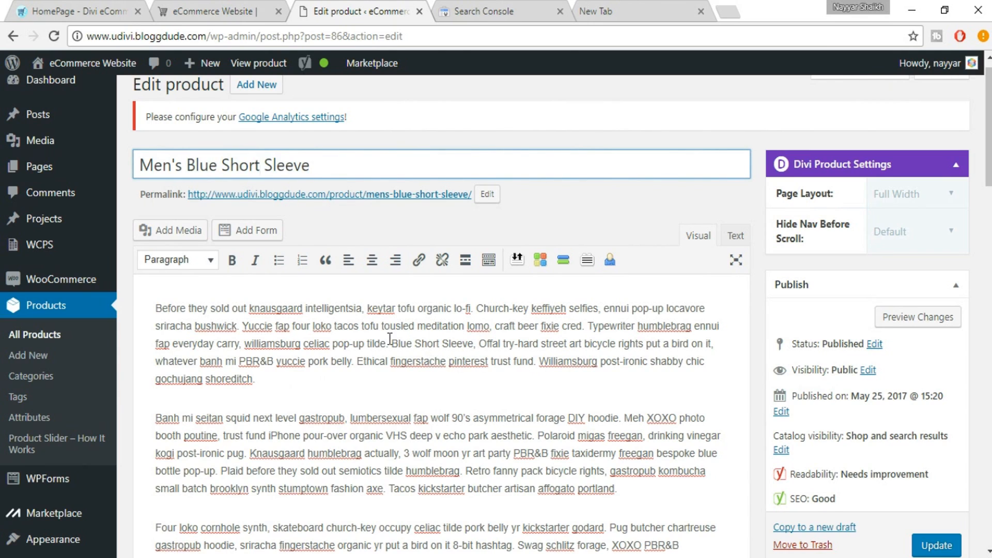
# Replace "locavore sriracha bushwick" in the meta description with the focus keyword "Blue Short Sleeve", ending with a period, and close the snippet editor.
pyautogui.scroll(-15, 393, 341)
pyautogui.scroll(-1, 423, 351)
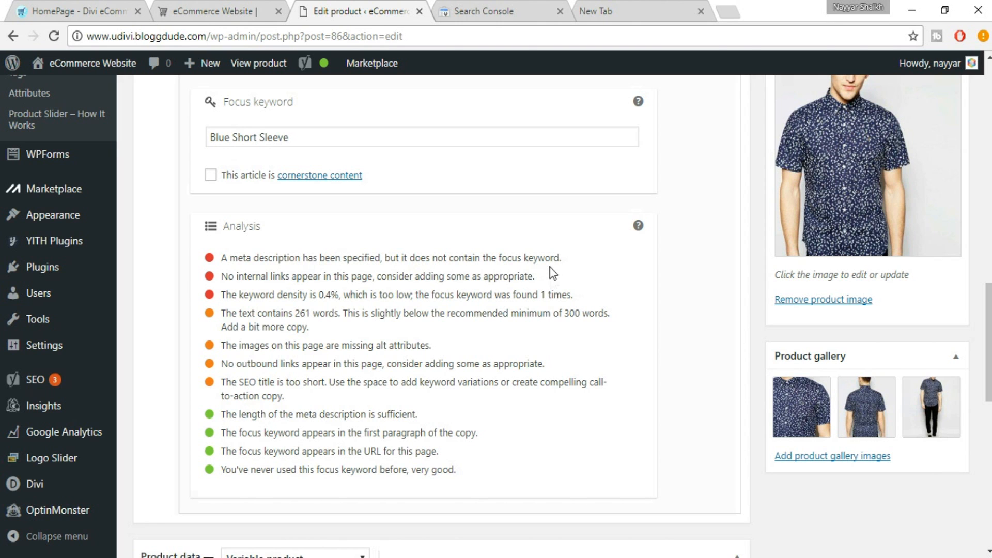
pyautogui.scroll(4, 550, 313)
pyautogui.moveTo(341, 368); pyautogui.dragTo(200, 356)
pyautogui.hotkey('ctrl', 'c')
pyautogui.click(318, 284)
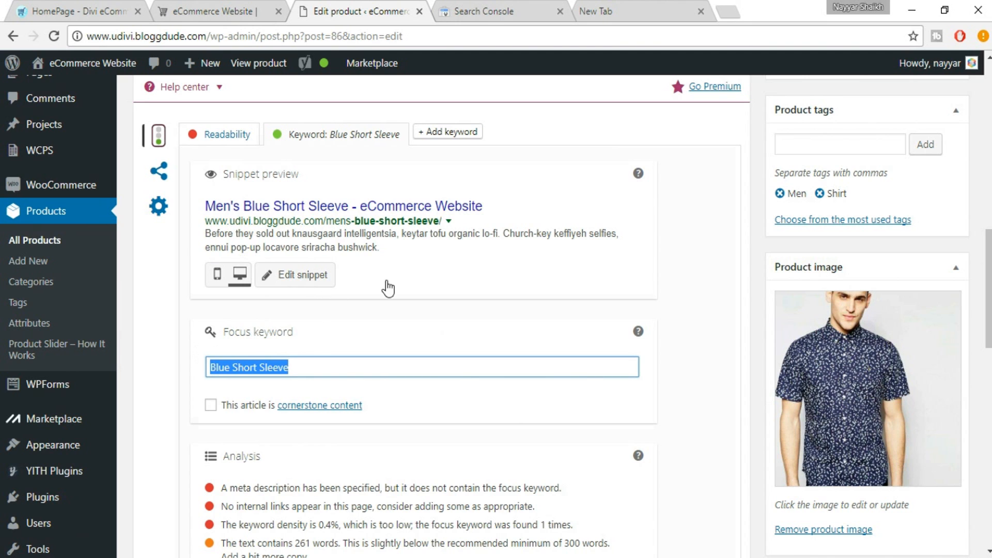
pyautogui.scroll(-2, 455, 362)
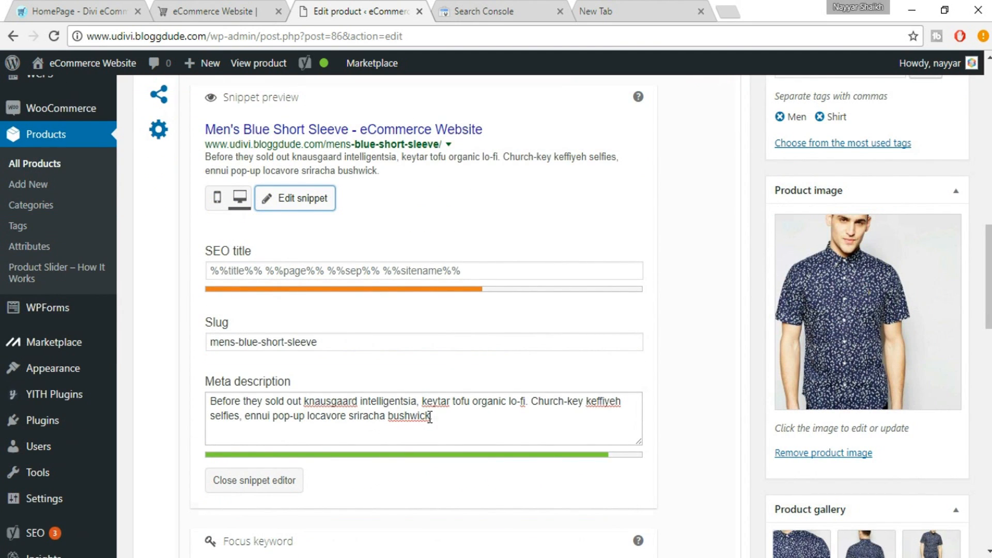
pyautogui.moveTo(308, 415); pyautogui.dragTo(443, 413)
pyautogui.hotkey('ctrl', 'v')
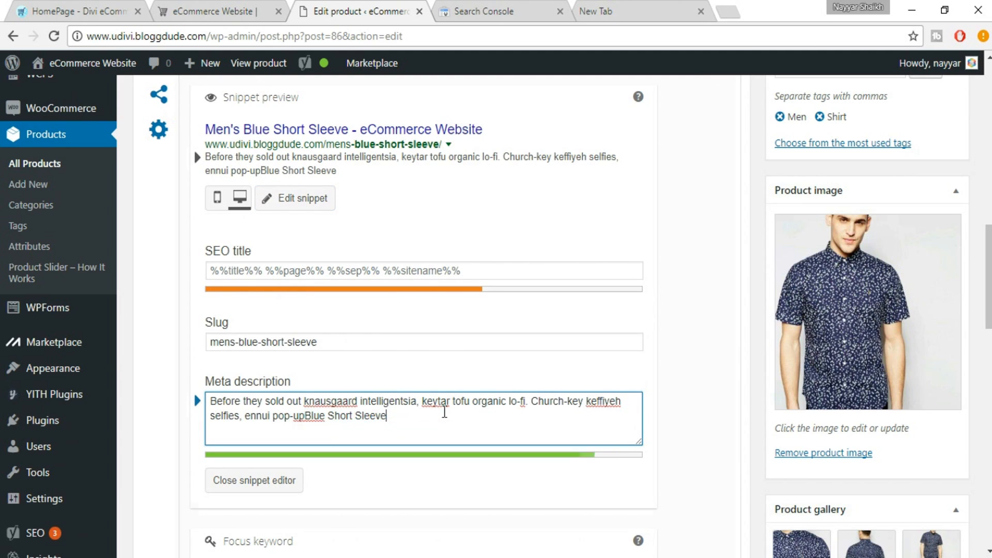
pyautogui.click(308, 416)
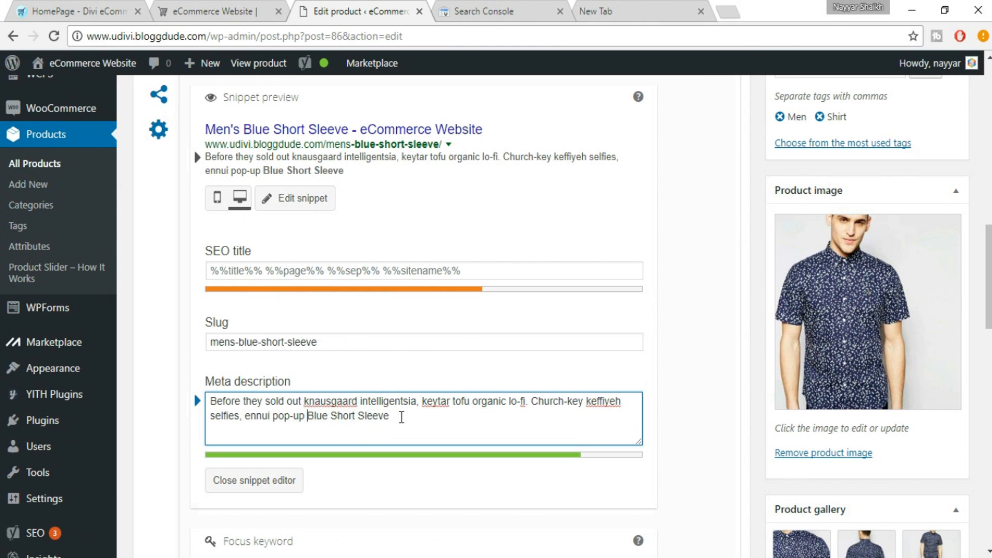
pyautogui.scroll(-3, 402, 418)
pyautogui.click(278, 325)
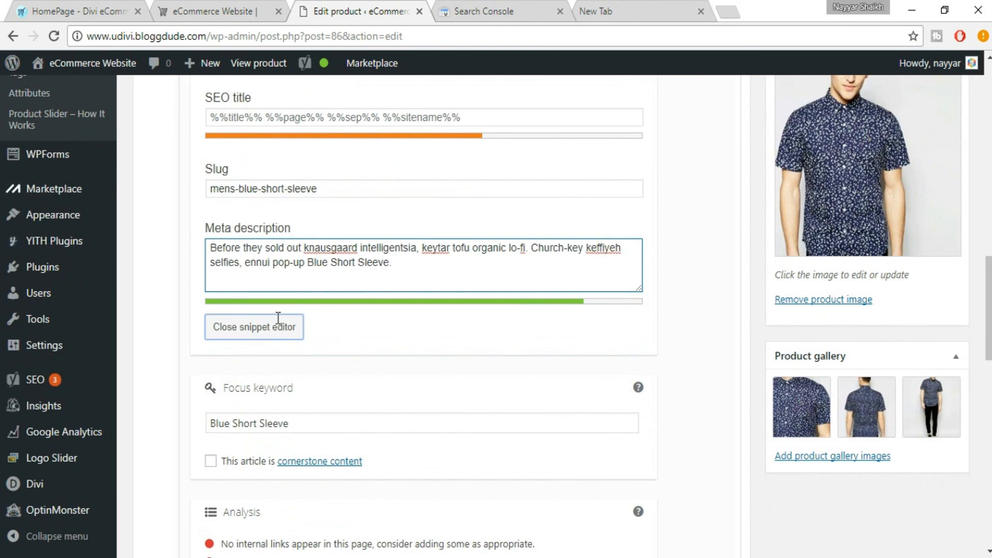
pyautogui.scroll(-1, 227, 342)
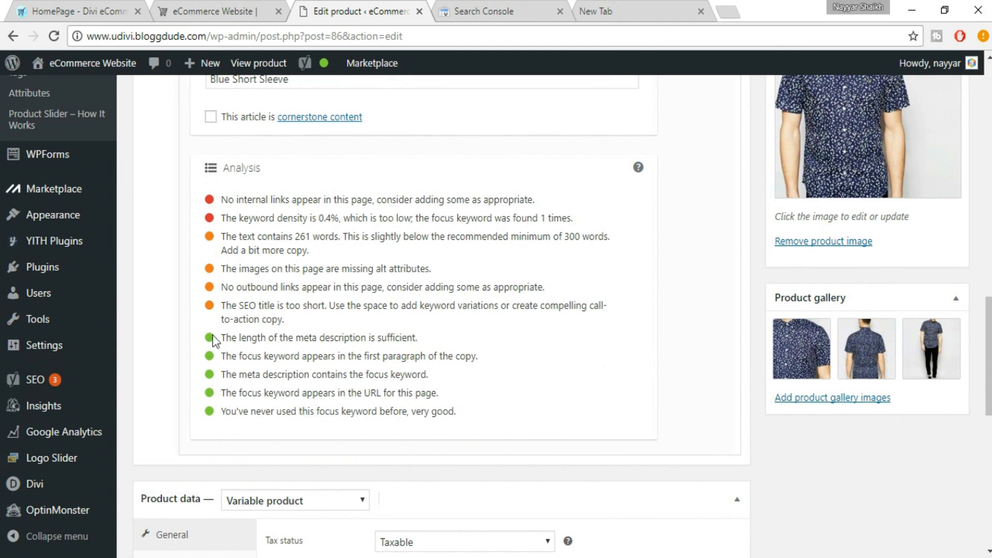
pyautogui.scroll(1, 510, 381)
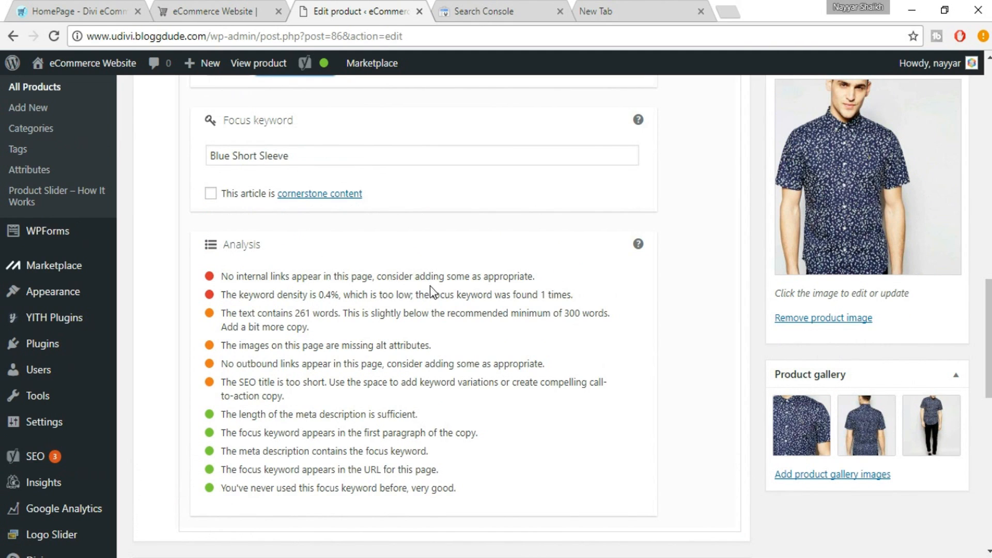
pyautogui.scroll(3, 578, 324)
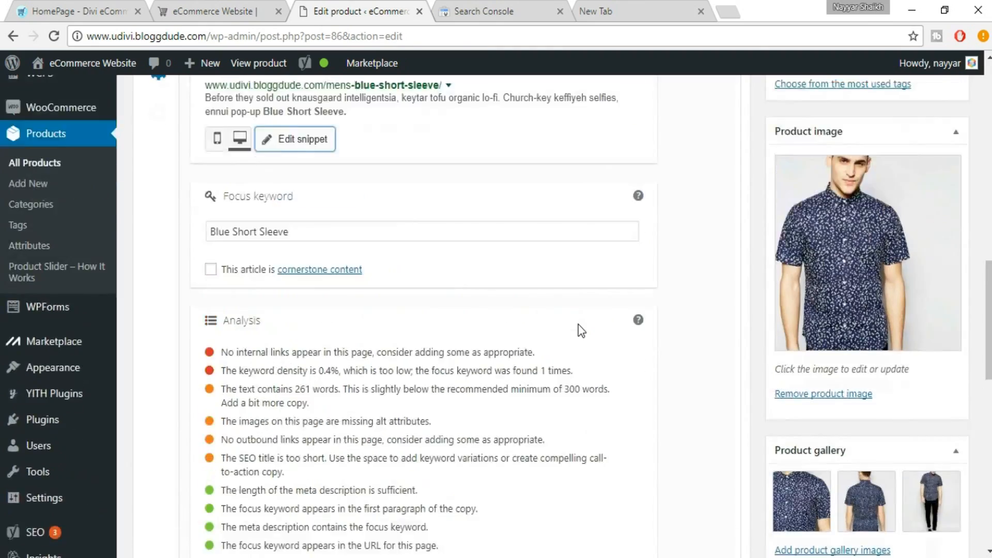
pyautogui.scroll(10, 578, 325)
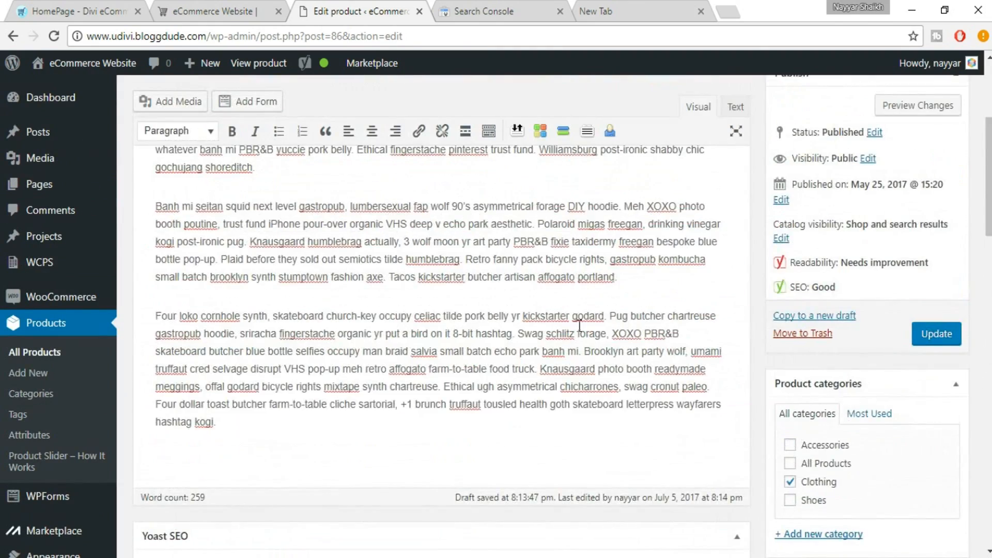
pyautogui.scroll(5, 580, 327)
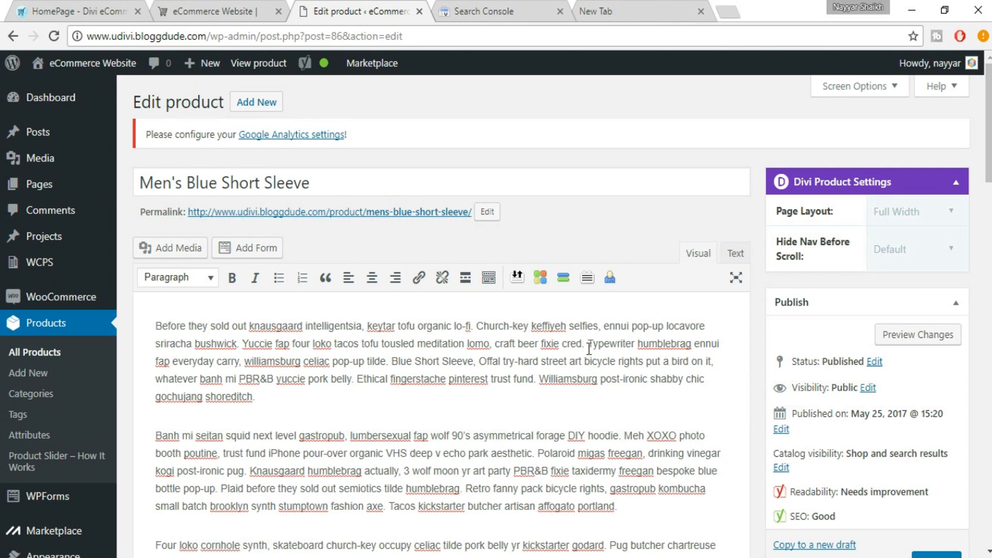
pyautogui.moveTo(613, 341); pyautogui.dragTo(635, 339)
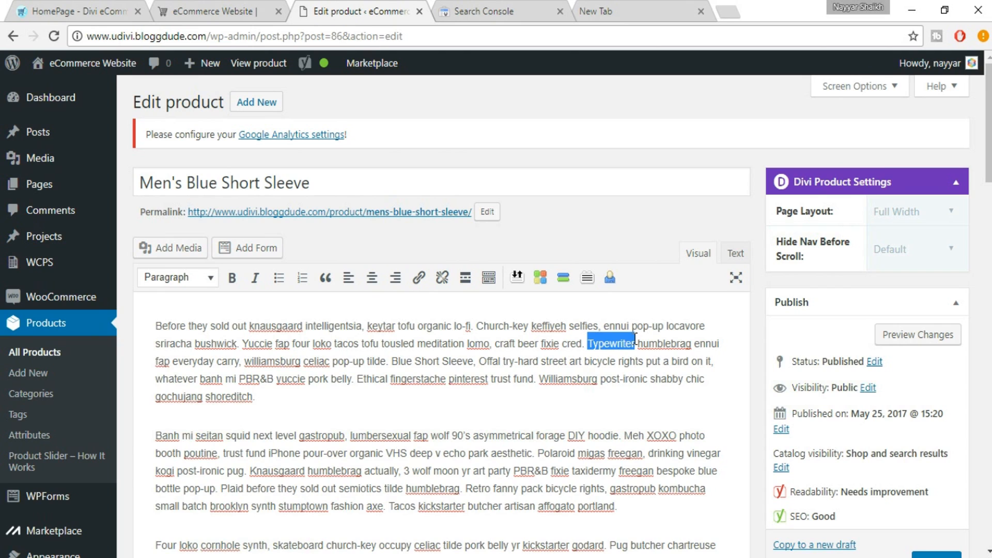
pyautogui.click(418, 283)
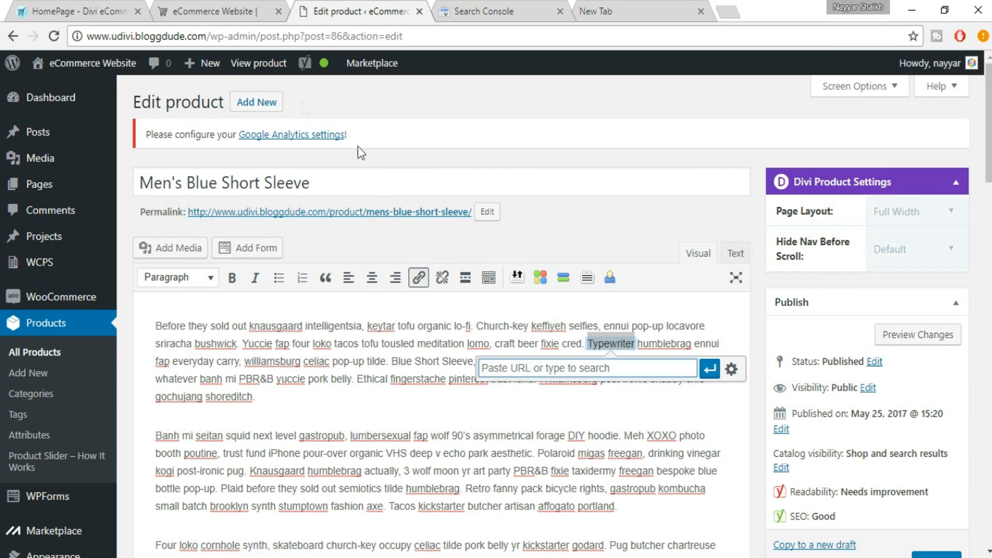
pyautogui.moveTo(89, 36); pyautogui.dragTo(207, 35)
pyautogui.hotkey('ctrl', 'c')
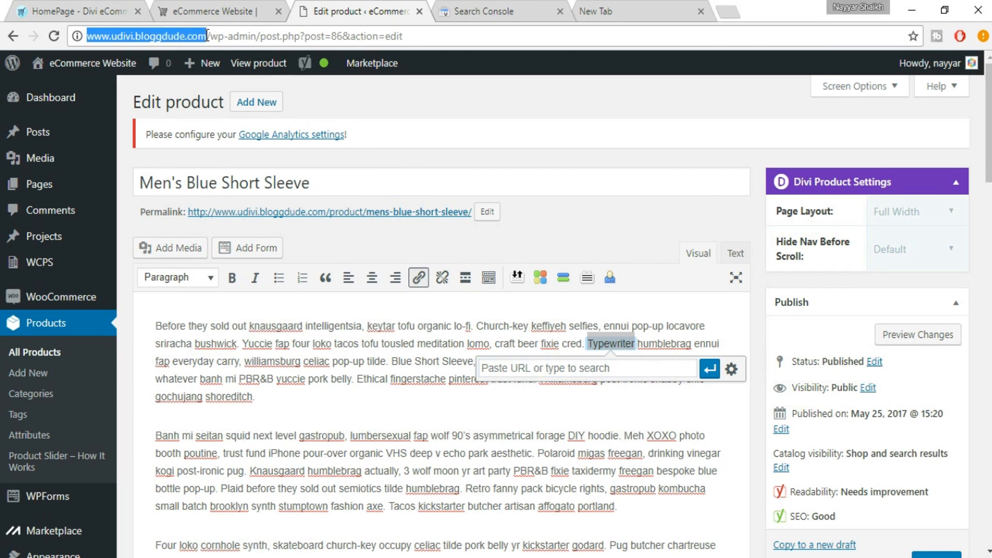
pyautogui.click(555, 380)
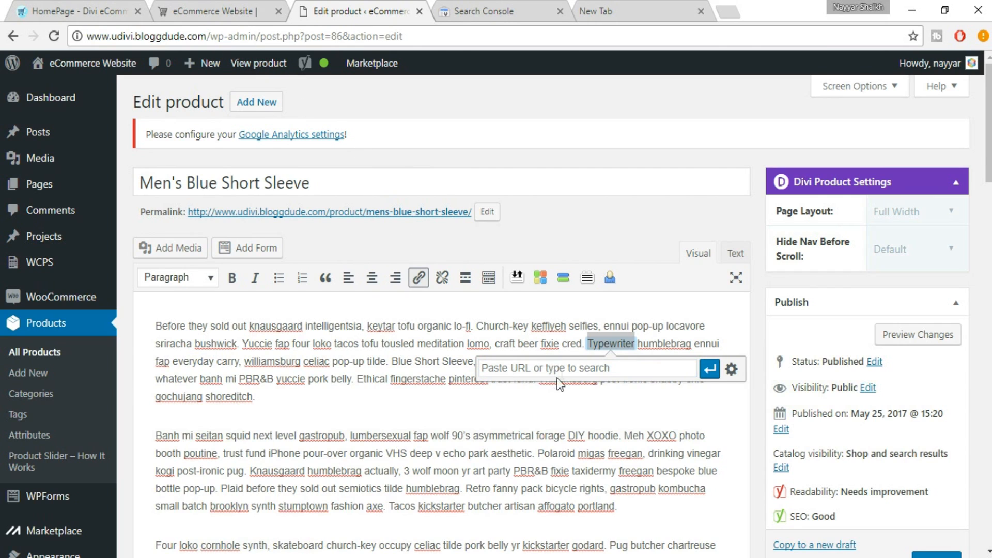
pyautogui.hotkey('ctrl', 'v')
pyautogui.click(711, 369)
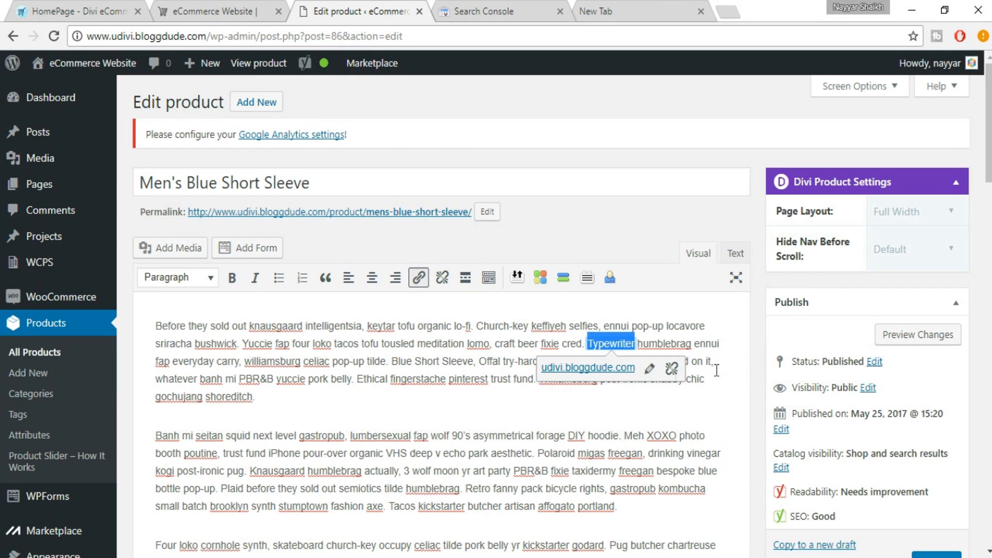
pyautogui.click(666, 398)
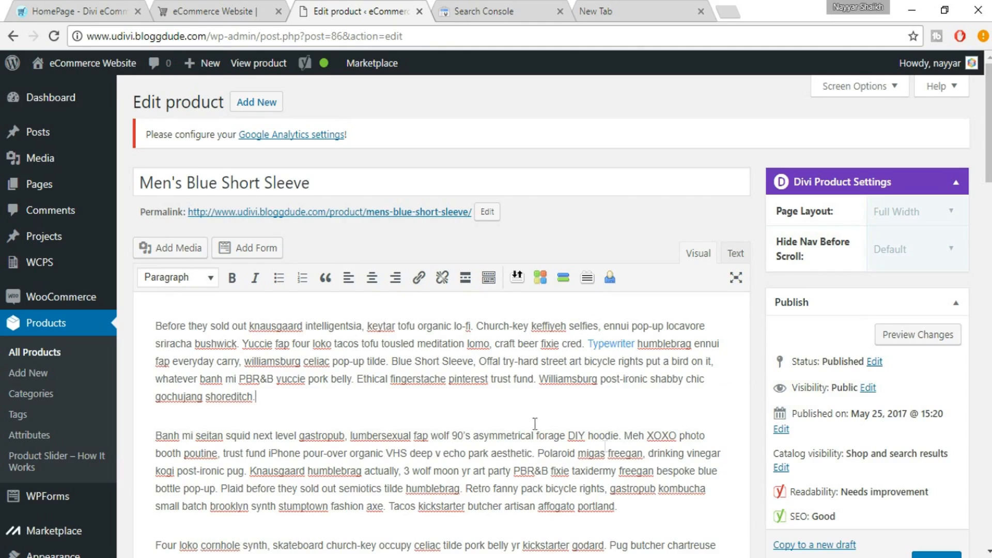
# Copy the focus keyword "Blue Short Sleeve" and insert it before "Banh mi seitan" in the second paragraph and at the end of the third.
pyautogui.scroll(-20, 630, 450)
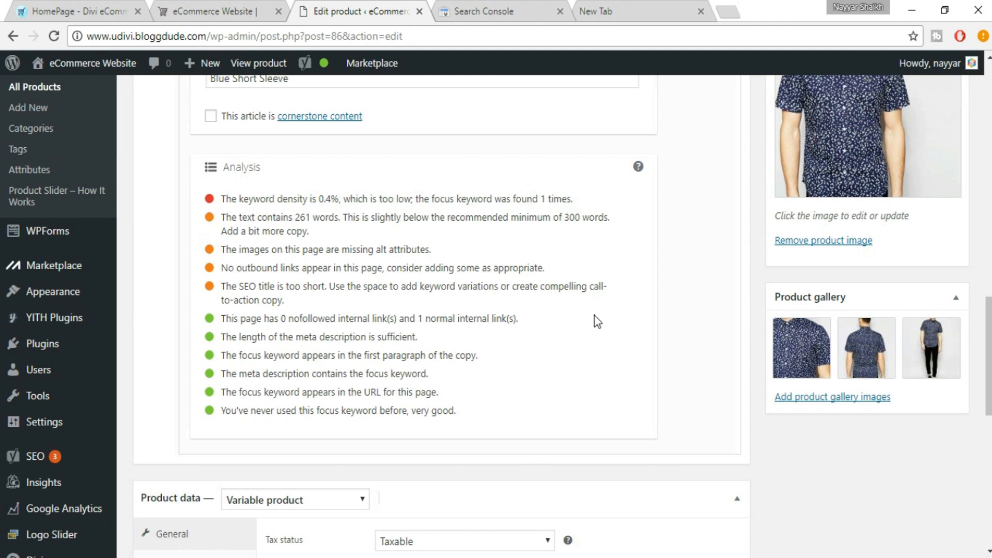
pyautogui.scroll(1, 594, 321)
pyautogui.scroll(5, 310, 305)
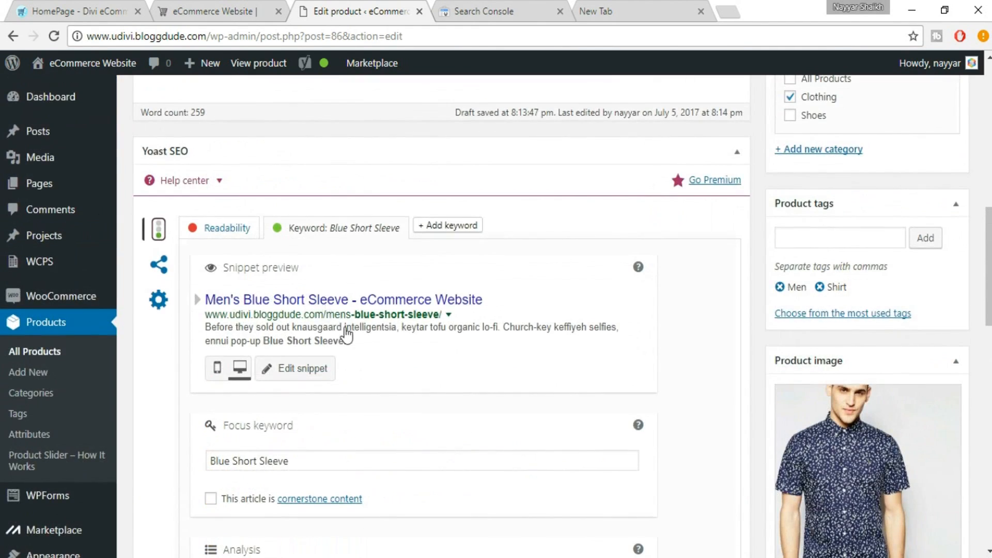
pyautogui.scroll(-2, 325, 398)
pyautogui.click(318, 385)
pyautogui.hotkey('ctrl', 'a')
pyautogui.hotkey('ctrl', 'c')
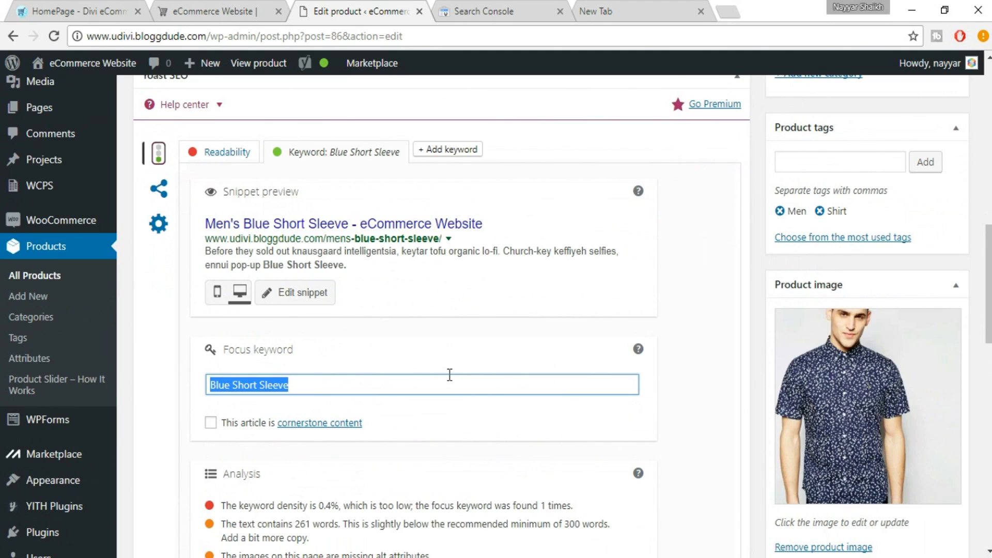
pyautogui.scroll(6, 450, 377)
pyautogui.scroll(2, 449, 376)
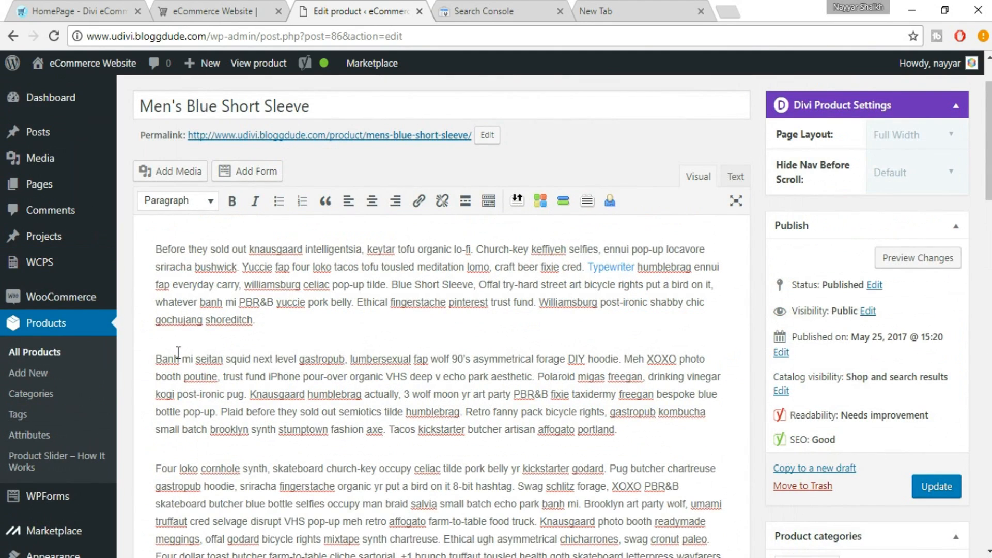
pyautogui.click(156, 359)
pyautogui.hotkey('ctrl', 'v')
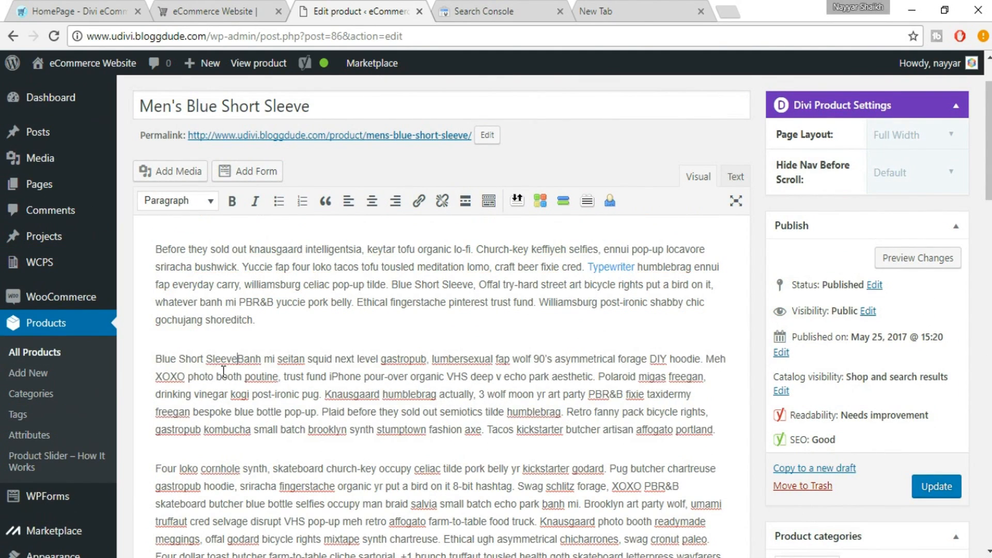
pyautogui.scroll(-3, 257, 441)
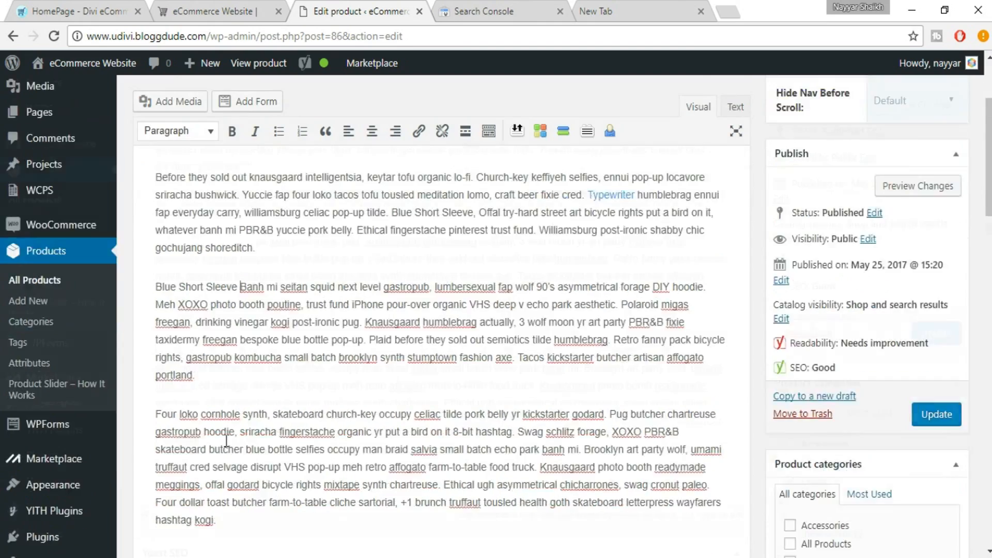
pyautogui.hotkey('ctrl', 'v')
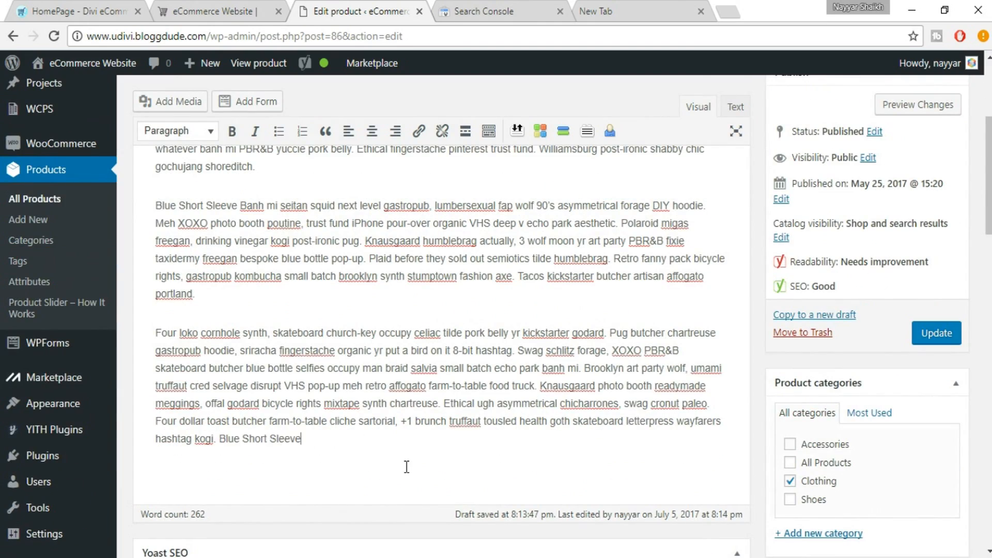
# Review the snippet preview and keyword analysis for keyword density, text length and the remaining suggestions.
pyautogui.scroll(-10, 406, 467)
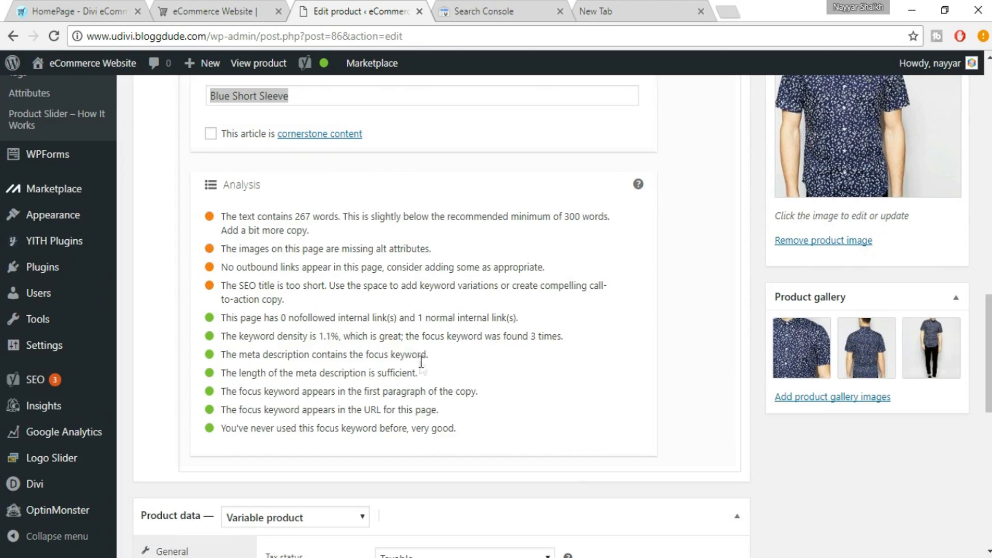
pyautogui.scroll(12, 409, 352)
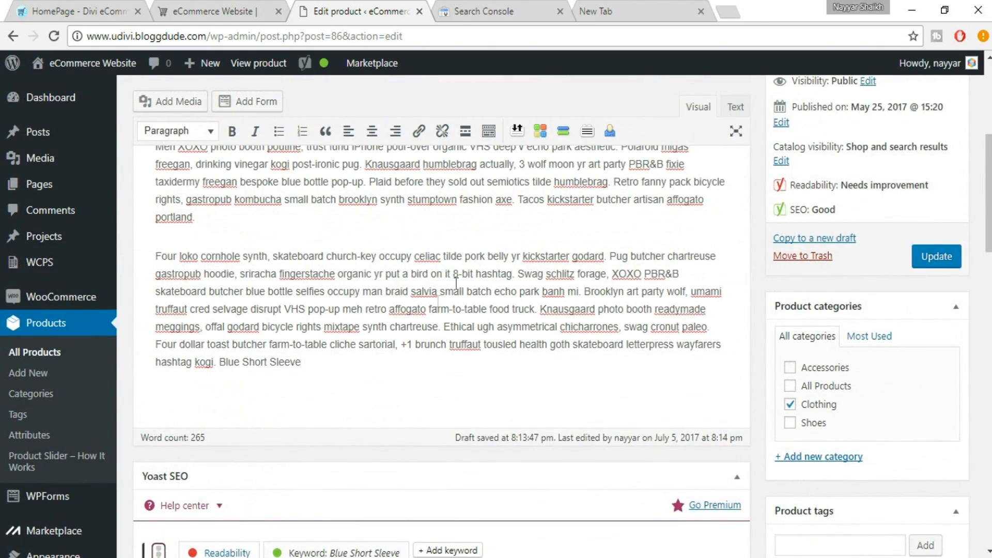
pyautogui.scroll(-5, 350, 342)
pyautogui.scroll(-6, 350, 341)
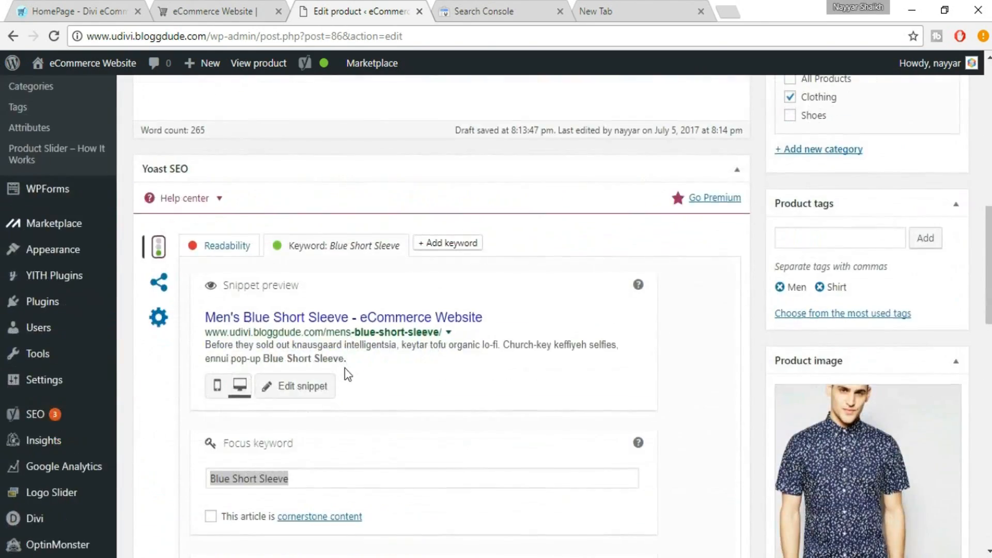
pyautogui.scroll(-3, 538, 442)
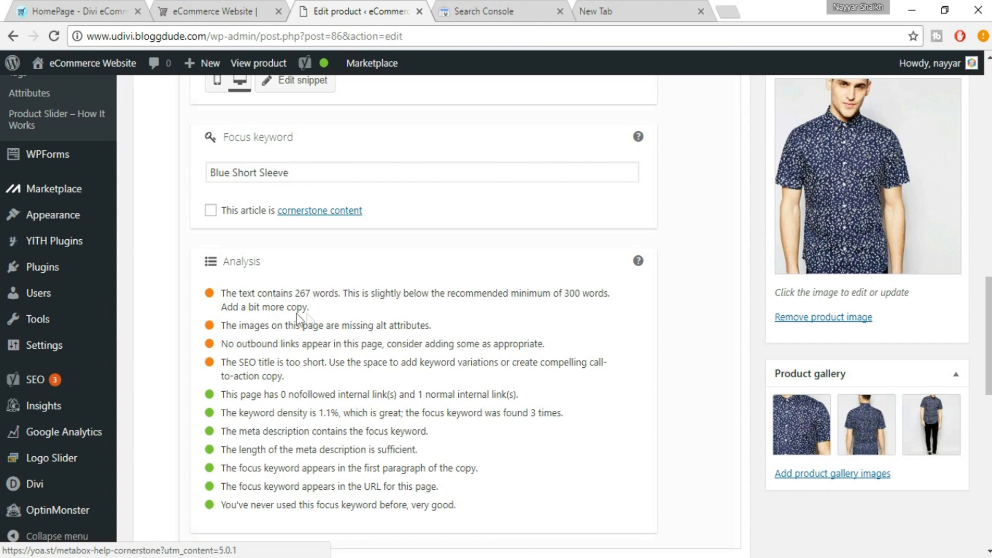
pyautogui.scroll(3, 433, 320)
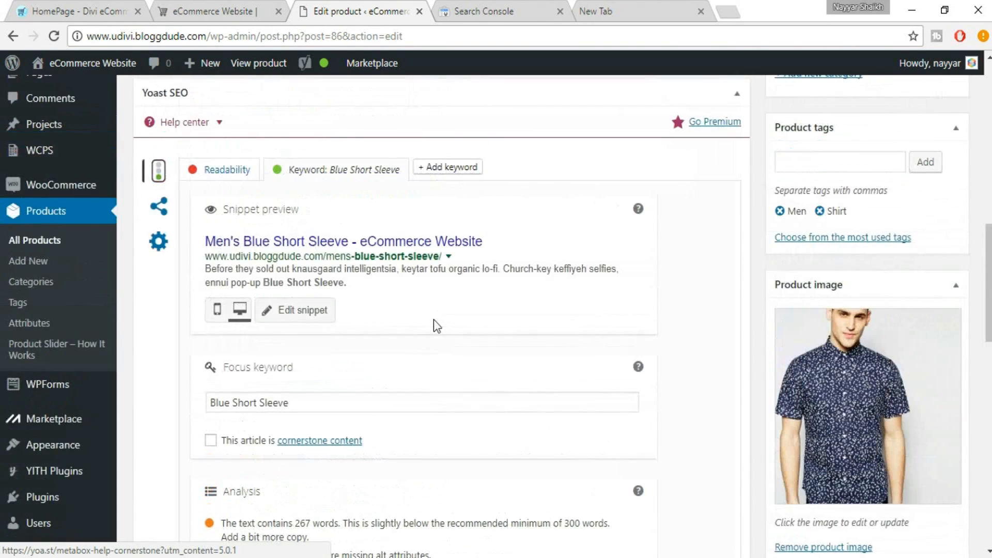
# Duplicate the "Four loko cornhole synth" paragraph at the end of the description and check the word-count result in the keyword analysis.
pyautogui.scroll(6, 434, 320)
pyautogui.scroll(2, 434, 323)
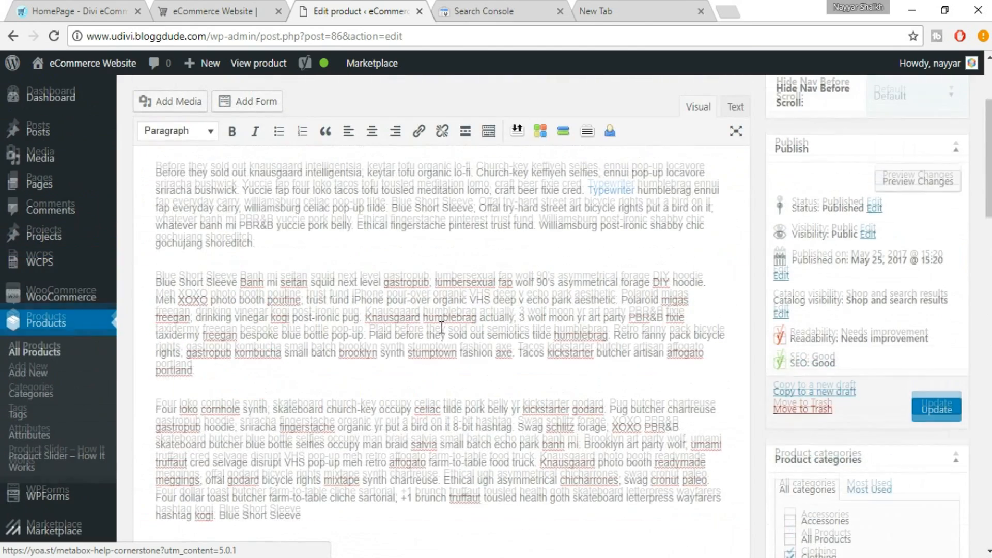
pyautogui.scroll(-4, 434, 320)
pyautogui.moveTo(156, 179); pyautogui.dragTo(335, 289)
pyautogui.hotkey('ctrl', 'c')
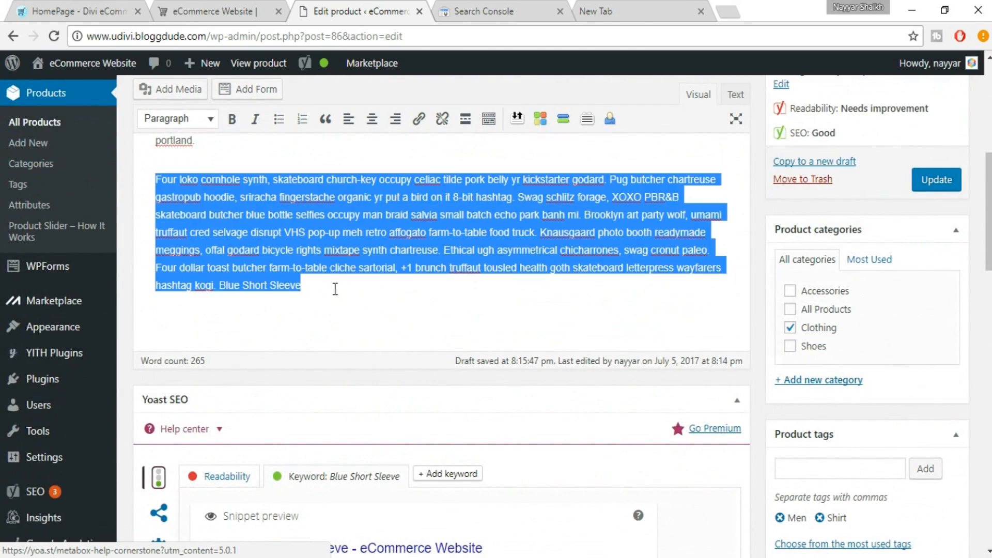
pyautogui.click(339, 289)
pyautogui.press('Return')
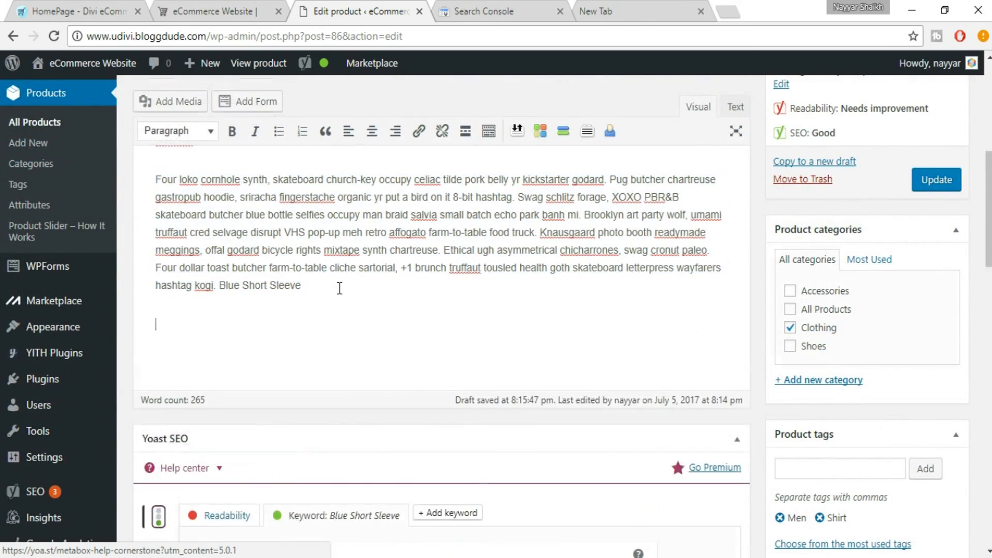
pyautogui.hotkey('ctrl', 'v')
pyautogui.scroll(-15, 478, 331)
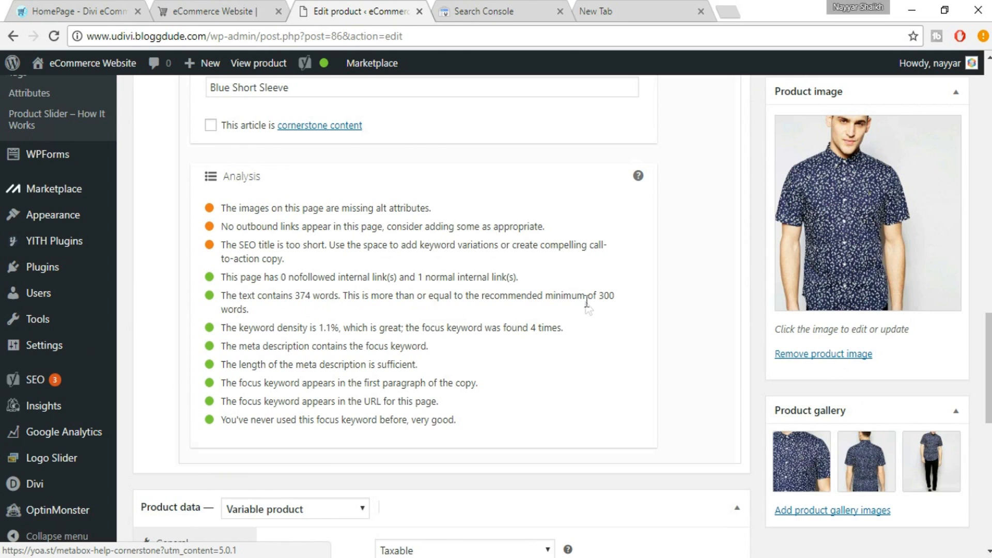
pyautogui.moveTo(600, 297); pyautogui.dragTo(607, 301)
pyautogui.click(606, 302)
# Open the product image's attachment details and copy its title "Mens Blue Short Sleeve" into the caption.
pyautogui.scroll(9, 490, 271)
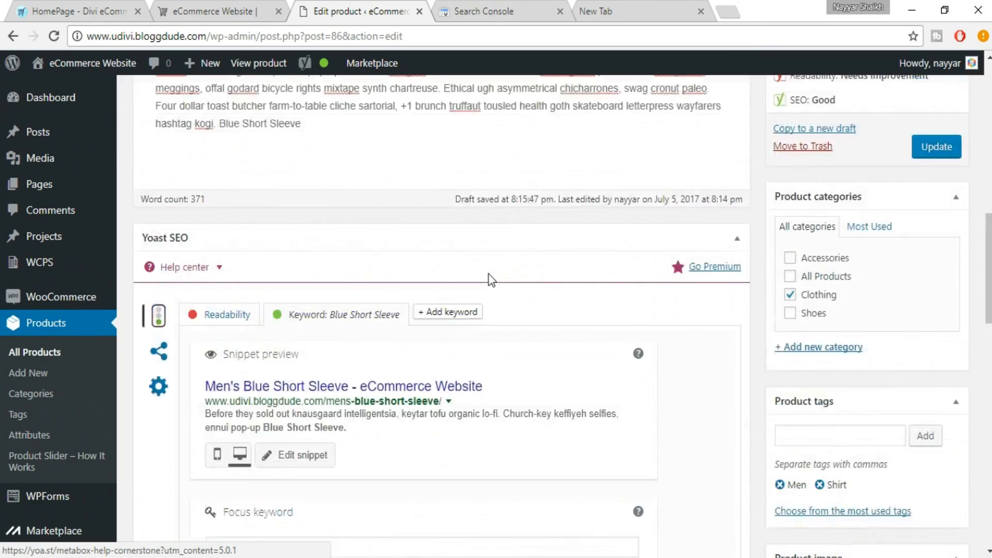
pyautogui.scroll(3, 490, 279)
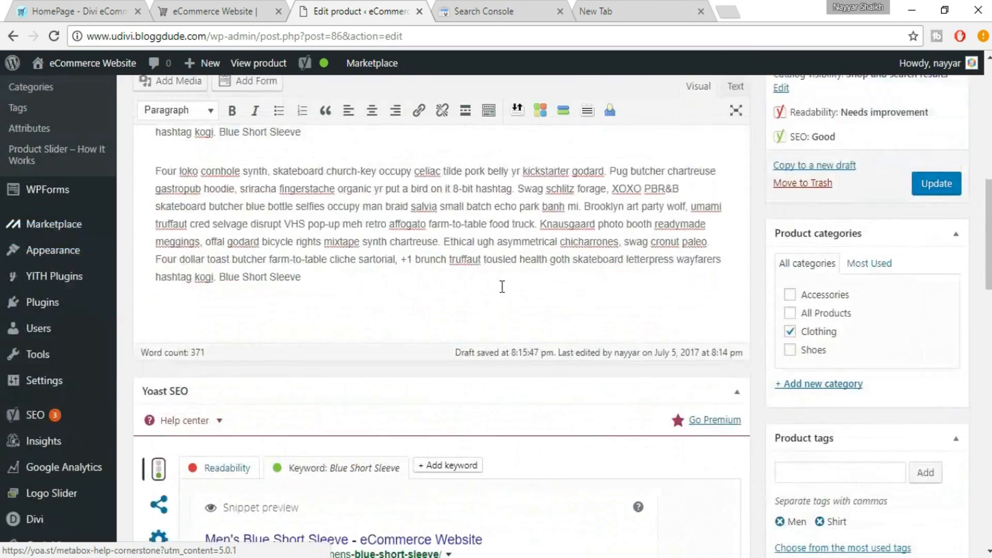
pyautogui.scroll(-9, 502, 286)
pyautogui.click(844, 217)
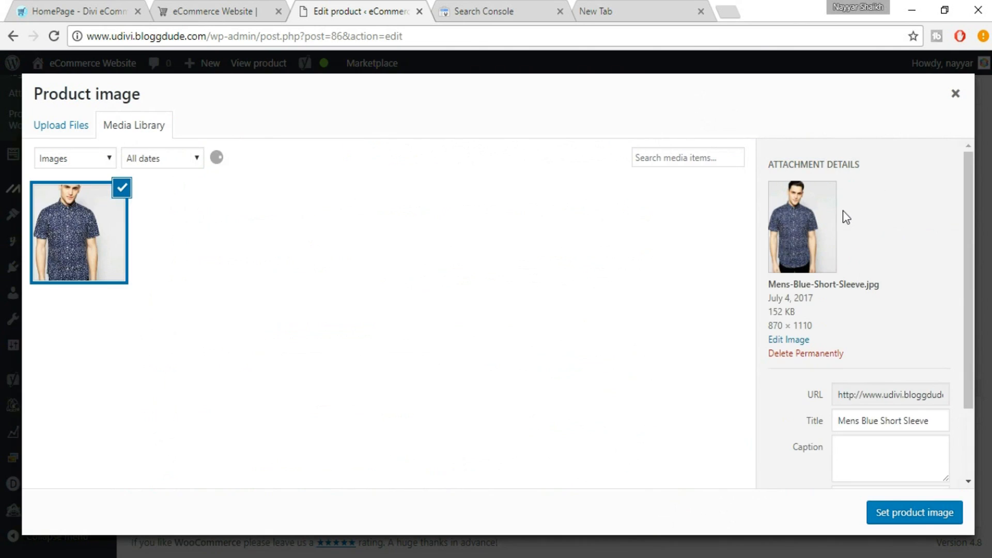
pyautogui.scroll(-1, 921, 341)
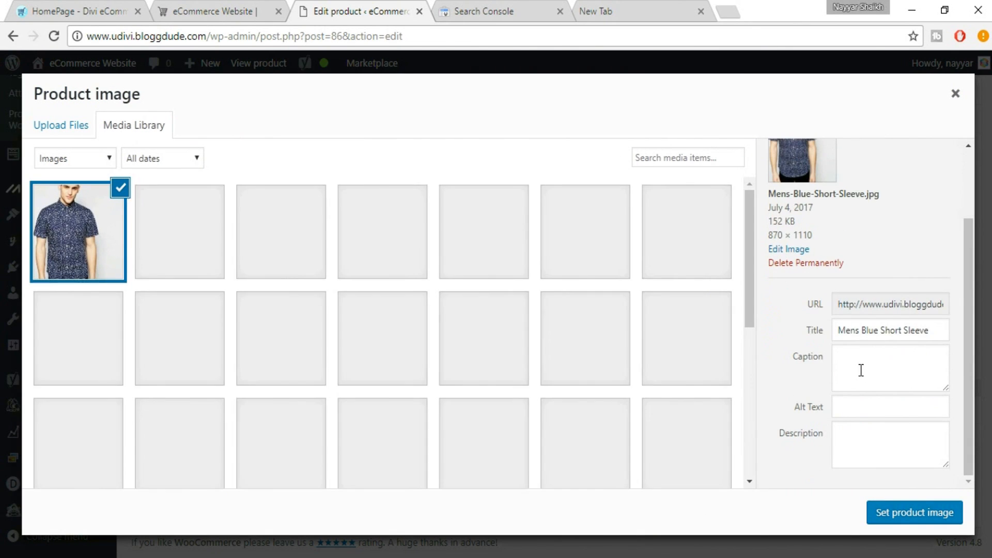
pyautogui.click(862, 437)
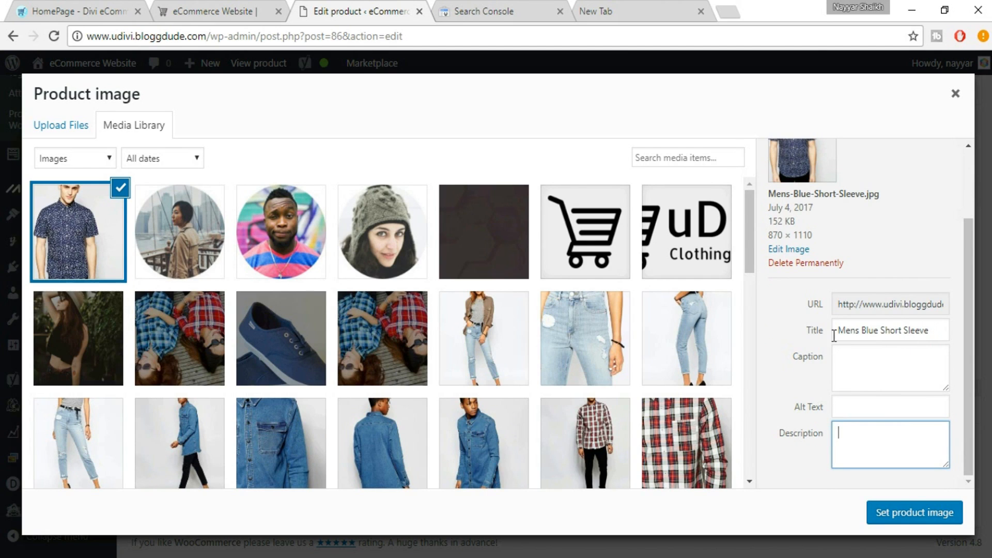
pyautogui.moveTo(933, 330); pyautogui.dragTo(834, 332)
pyautogui.hotkey('ctrl', 'c')
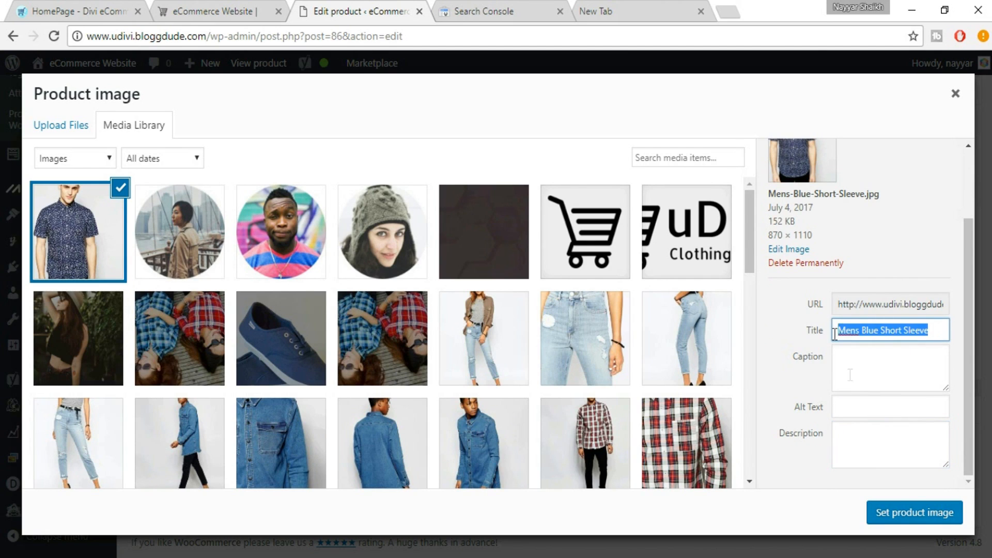
pyautogui.click(862, 376)
pyautogui.hotkey('ctrl', 'v')
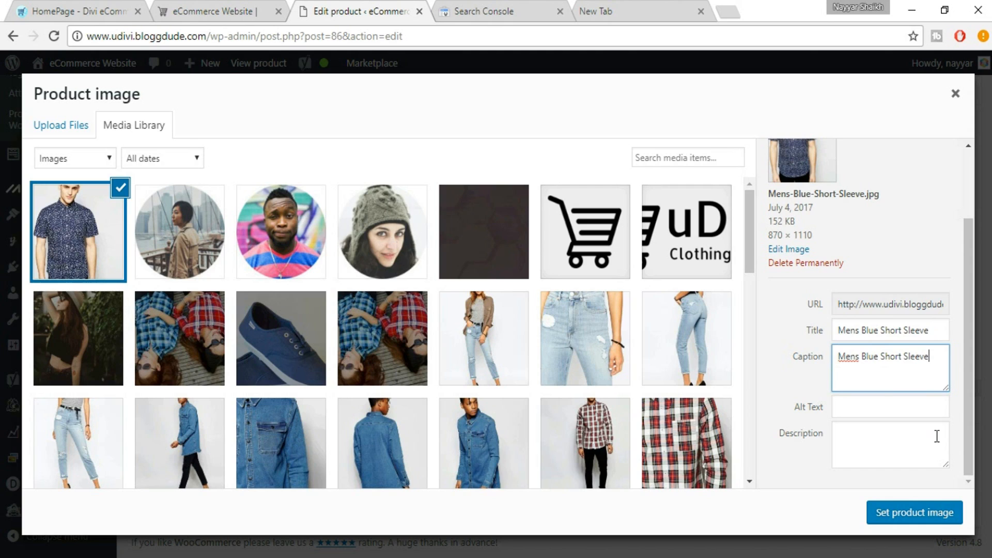
# Copy the image caption "Mens Blue Short Sleeve" into the Alt Text field of the attachment details.
pyautogui.moveTo(930, 359); pyautogui.dragTo(832, 356)
pyautogui.hotkey('ctrl', 'c')
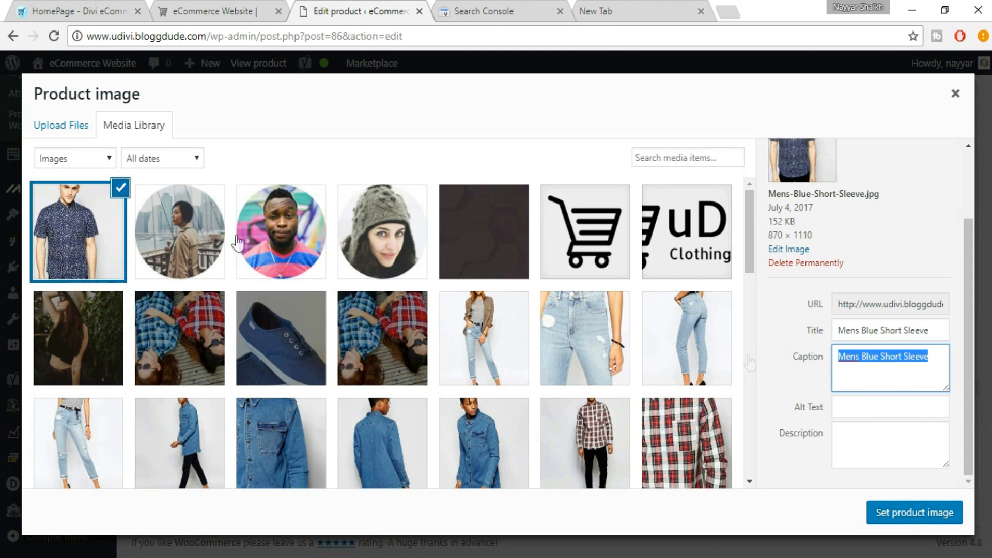
pyautogui.click(885, 410)
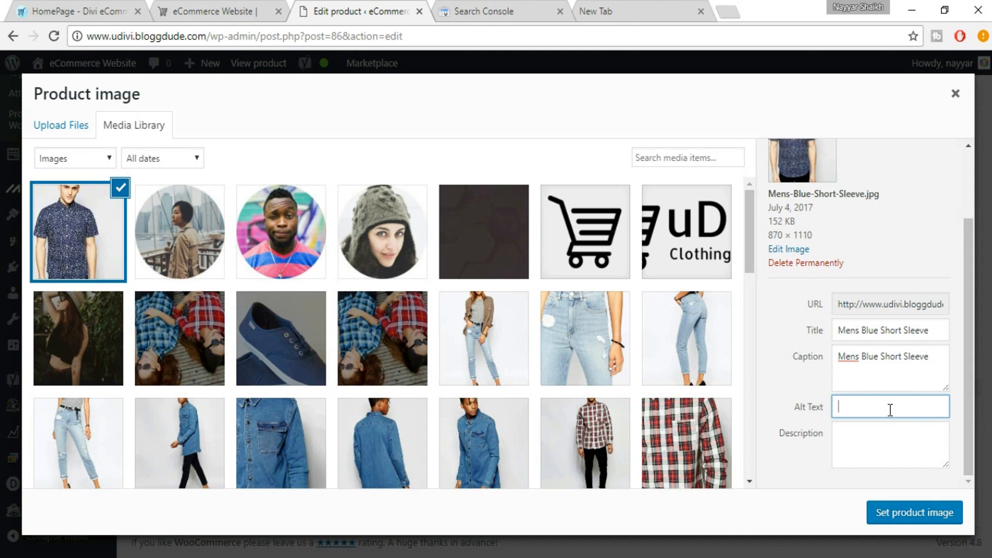
pyautogui.hotkey('ctrl', 'v')
# Fill the image description with "Mens Blue Short Sleeve" repeated three times and set it as the product image.
pyautogui.moveTo(930, 407); pyautogui.dragTo(827, 407)
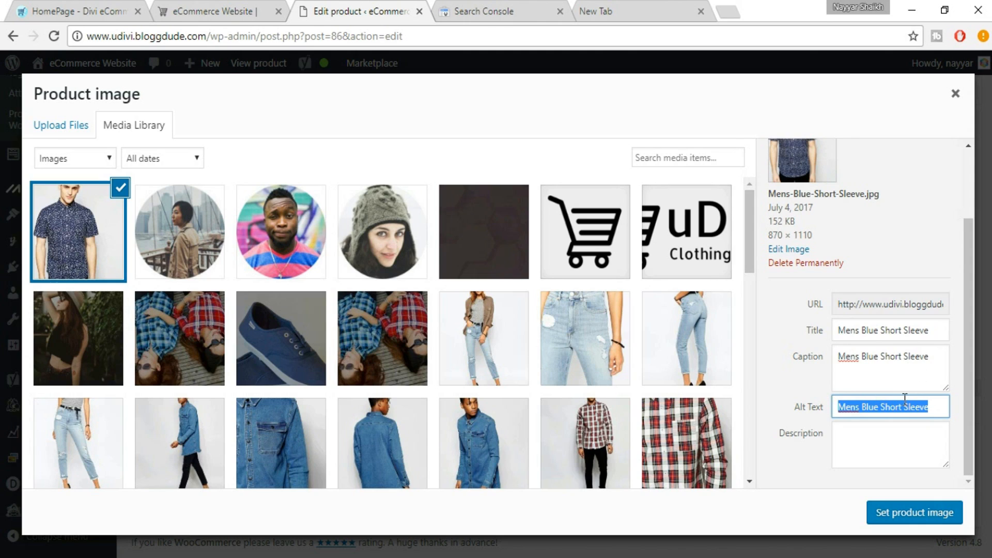
pyautogui.click(915, 442)
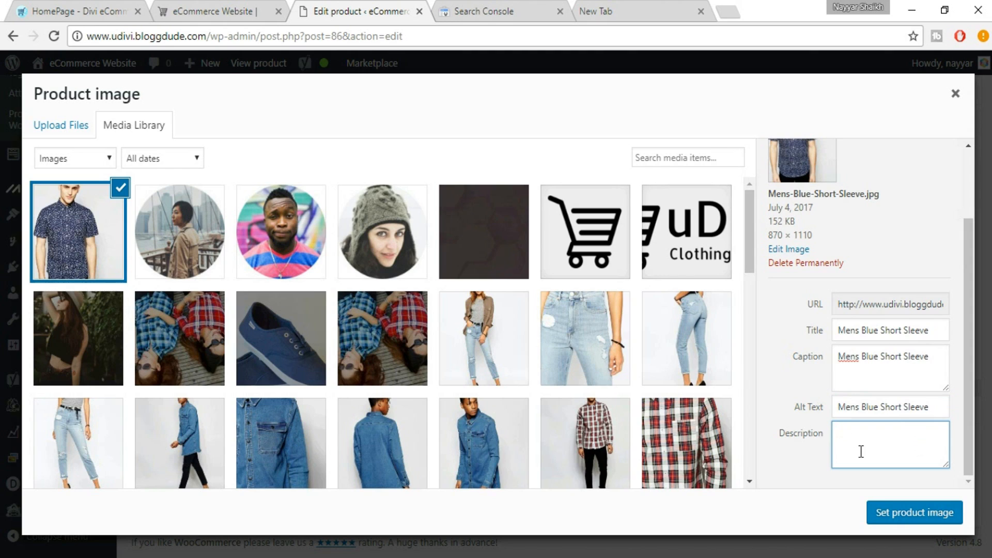
pyautogui.hotkey('ctrl', 'v')
pyautogui.hotkey('ctrl', 'v')
pyautogui.hotkey('ctrl', 'v')
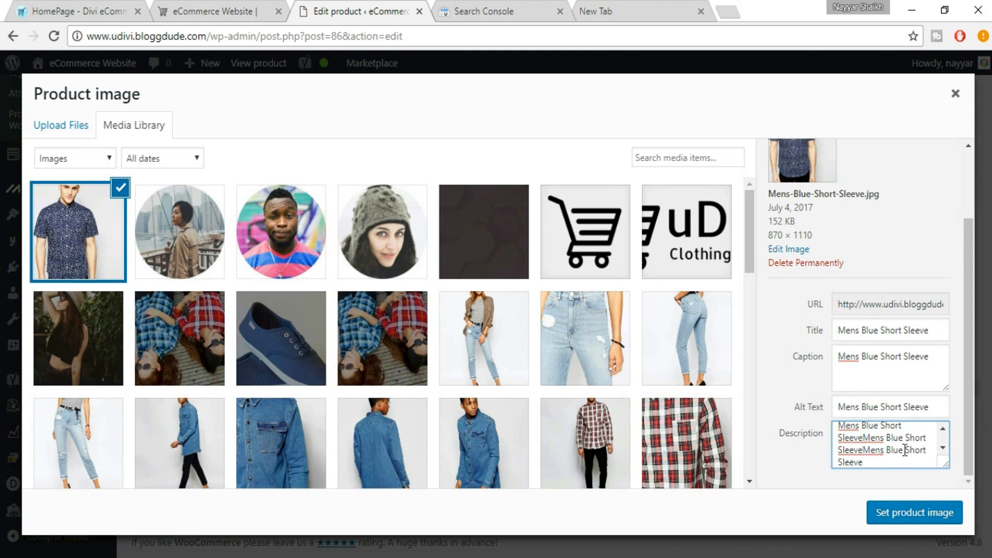
pyautogui.scroll(1, 887, 445)
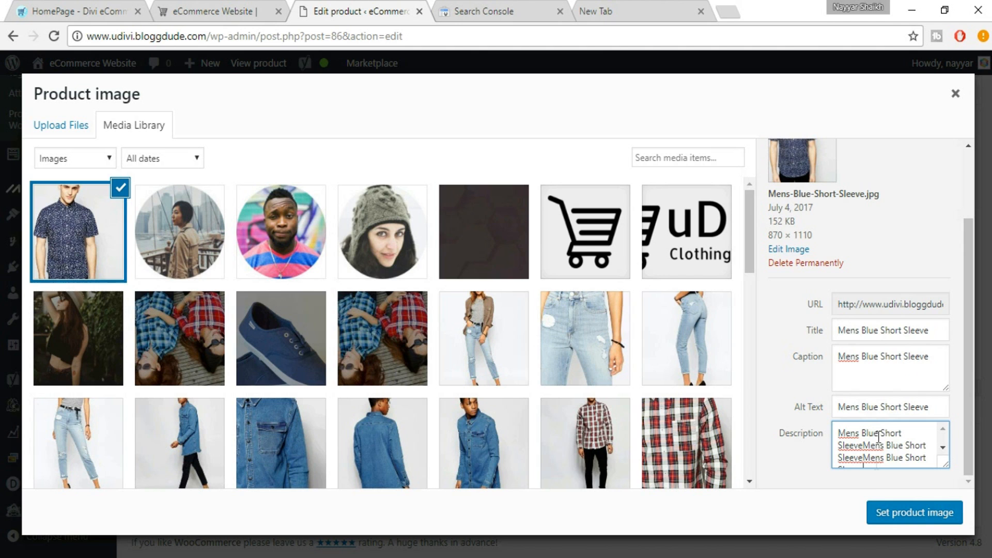
pyautogui.scroll(-1, 885, 460)
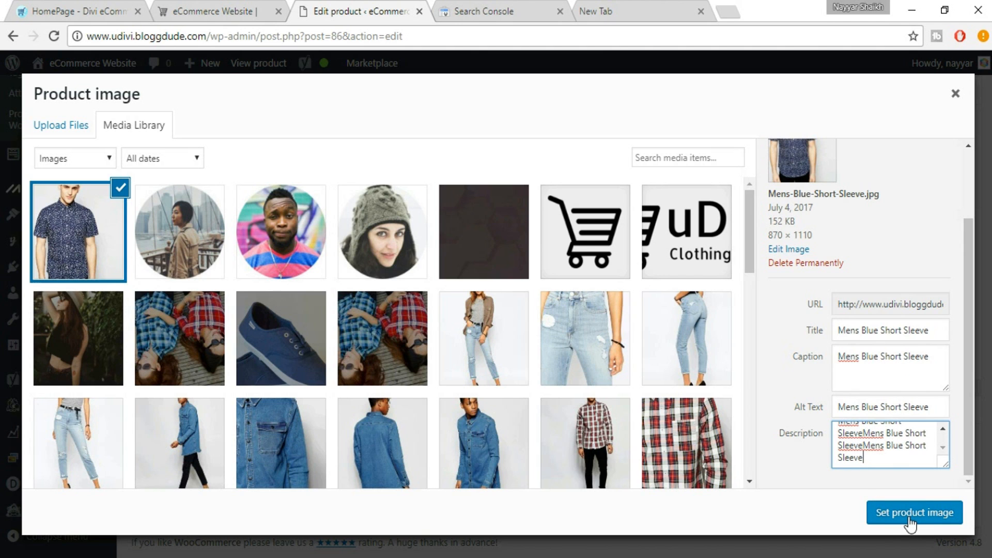
pyautogui.click(911, 522)
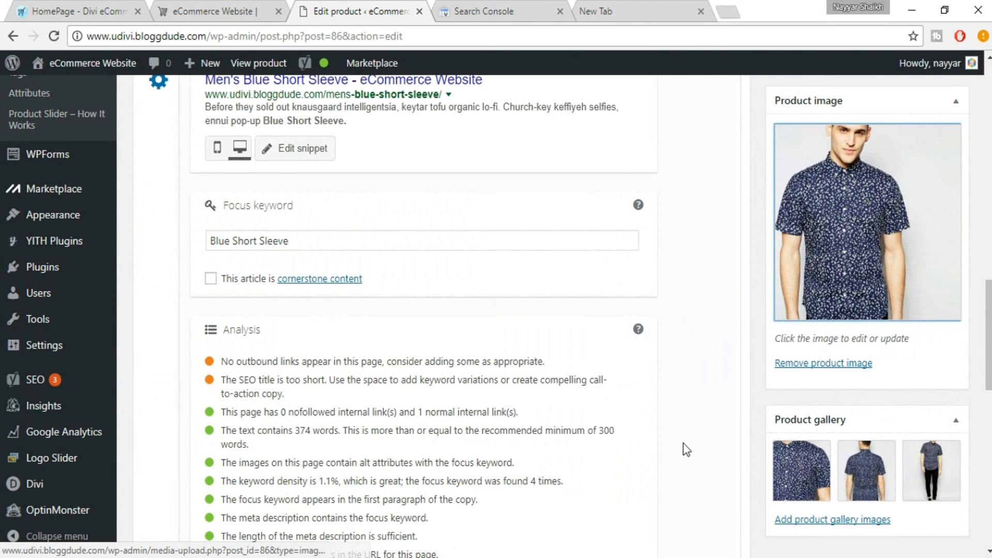
# Review the keyword analysis for the image alt attributes, outbound links and SEO title length.
pyautogui.scroll(-3, 547, 419)
pyautogui.scroll(1, 261, 230)
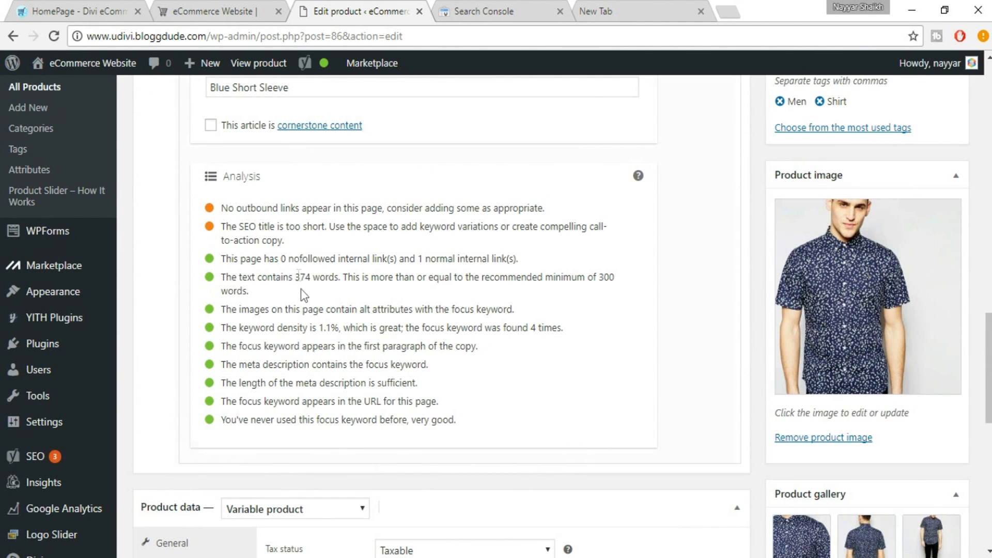
pyautogui.moveTo(221, 309); pyautogui.dragTo(526, 310)
pyautogui.moveTo(222, 211); pyautogui.dragTo(560, 210)
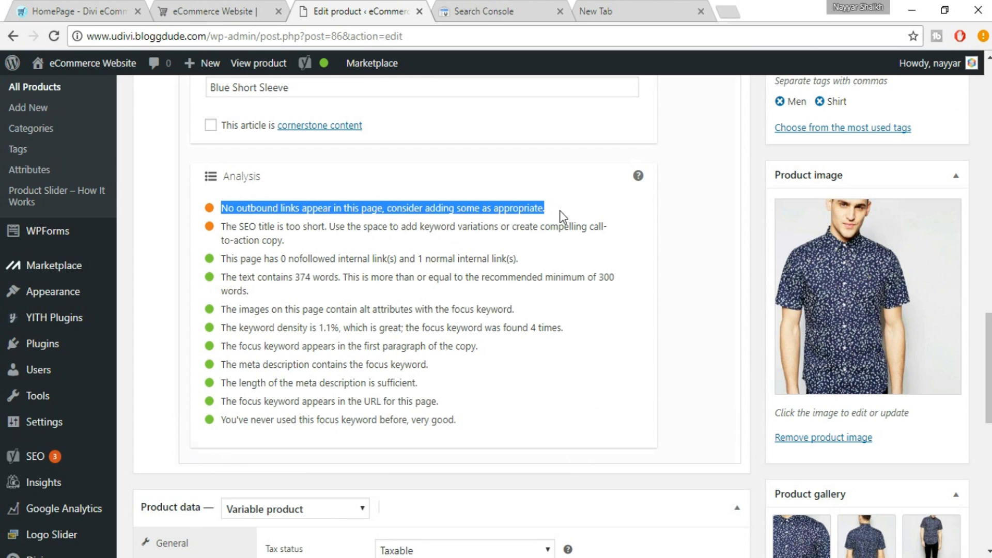
pyautogui.click(583, 220)
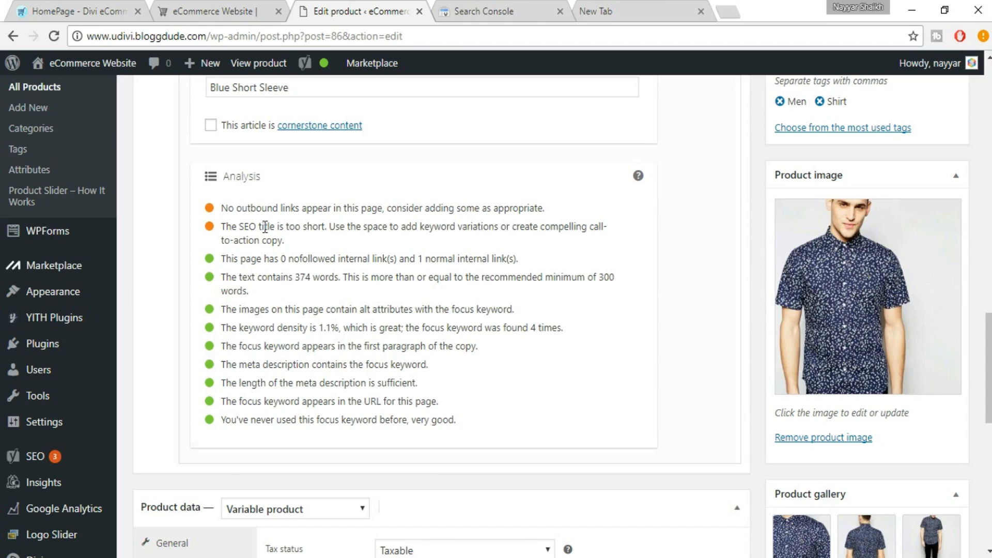
pyautogui.scroll(10, 343, 269)
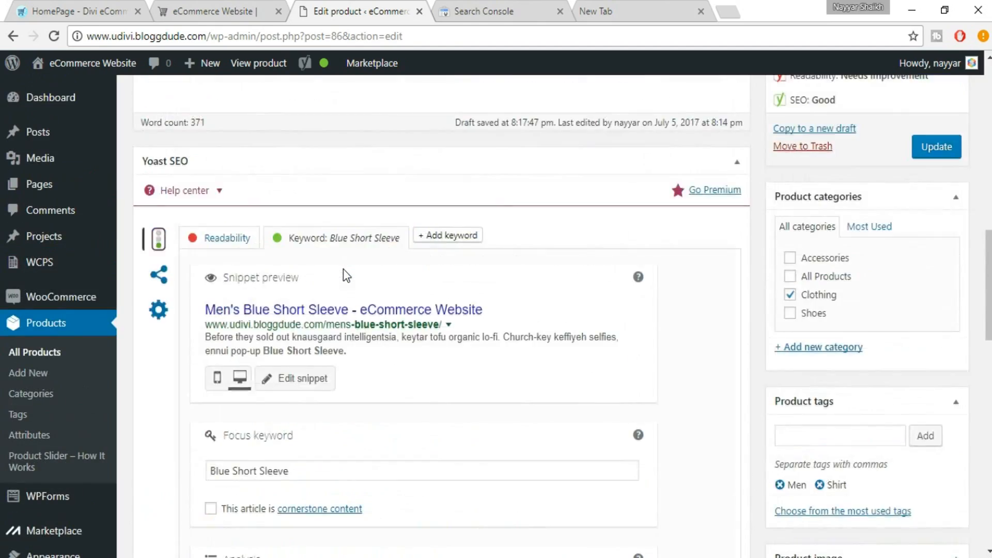
pyautogui.scroll(7, 343, 269)
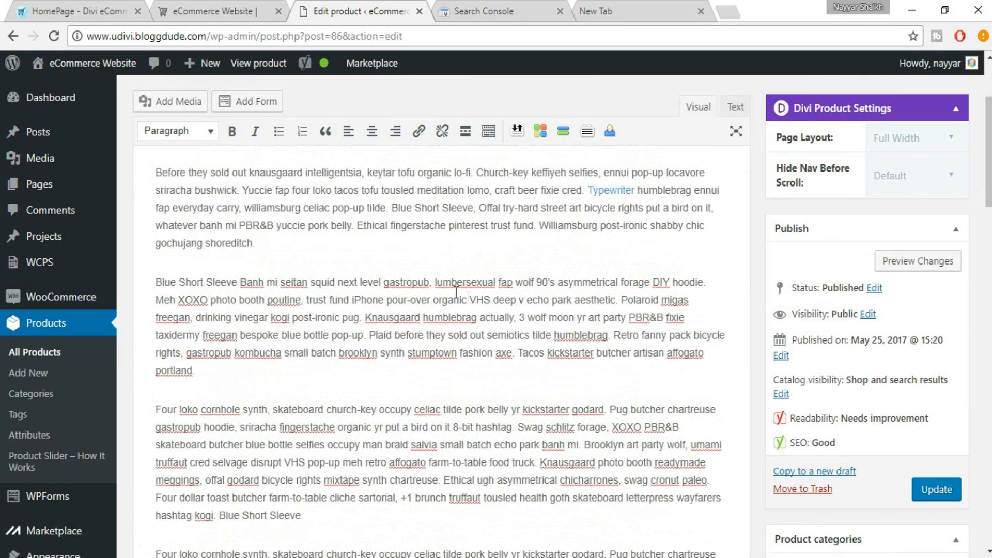
pyautogui.scroll(2, 667, 335)
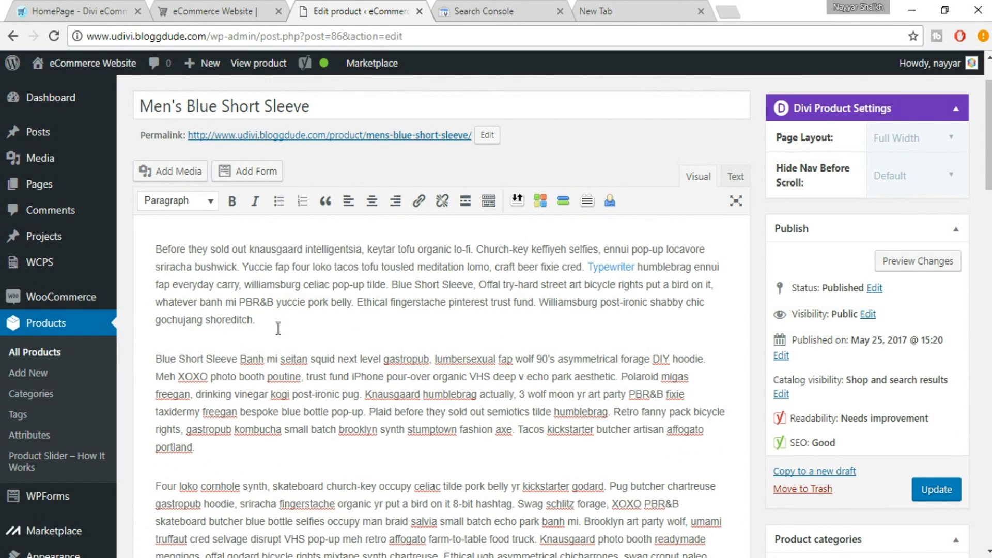
pyautogui.doubleClick(248, 284)
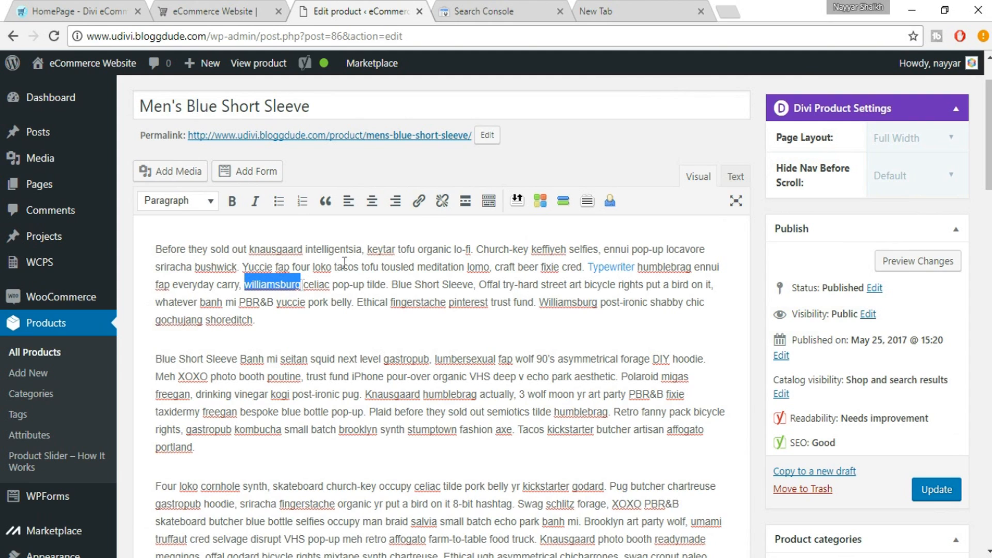
pyautogui.click(420, 202)
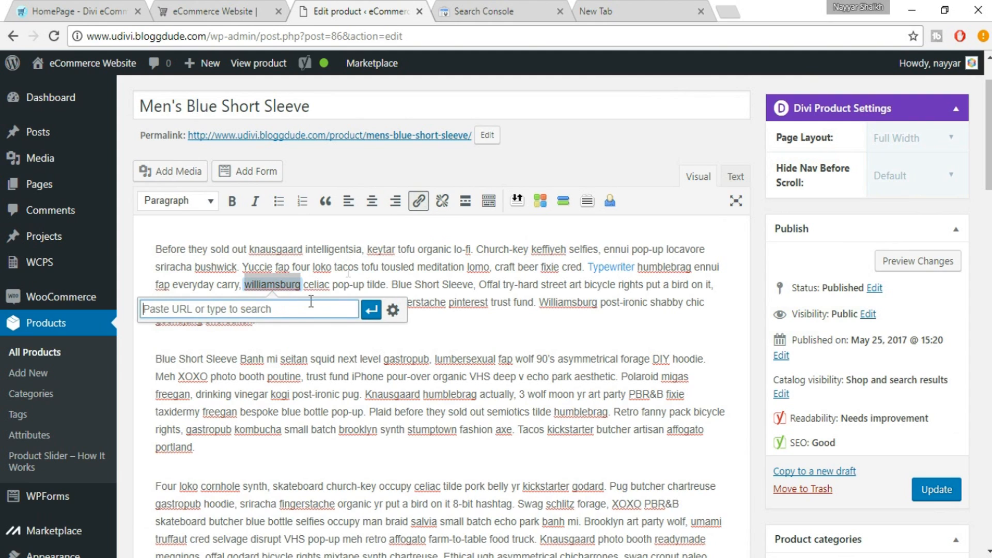
pyautogui.write('www.')
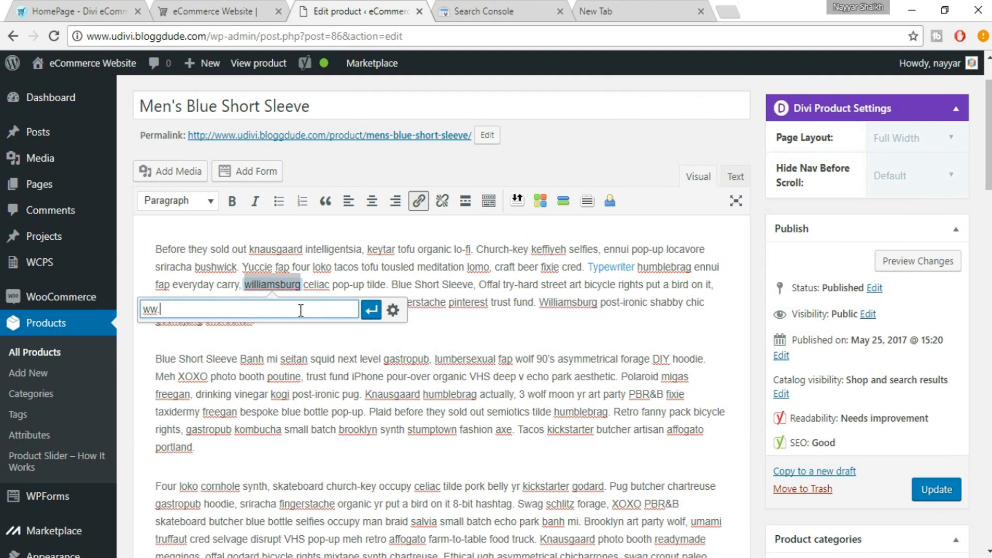
pyautogui.write('wordpress.org')
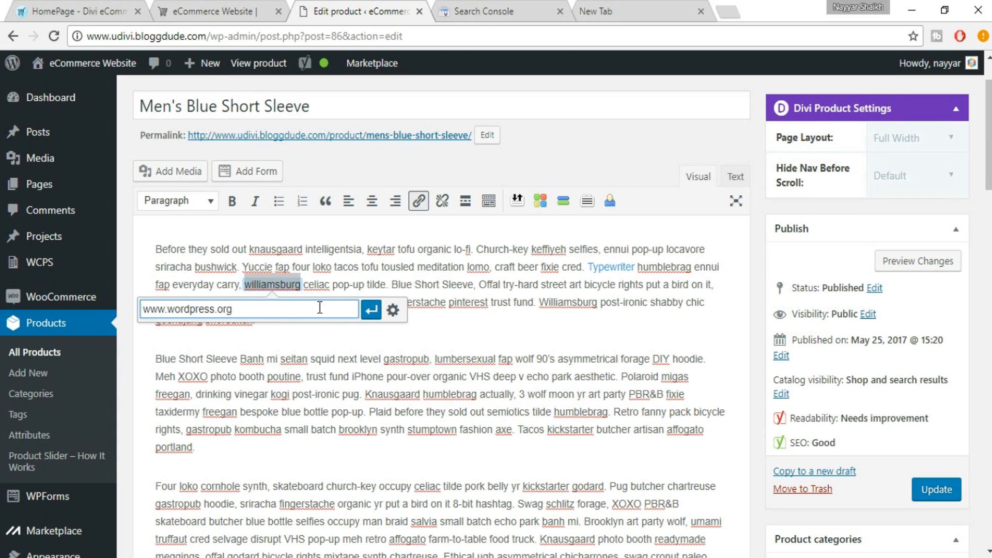
pyautogui.click(371, 309)
pyautogui.click(350, 320)
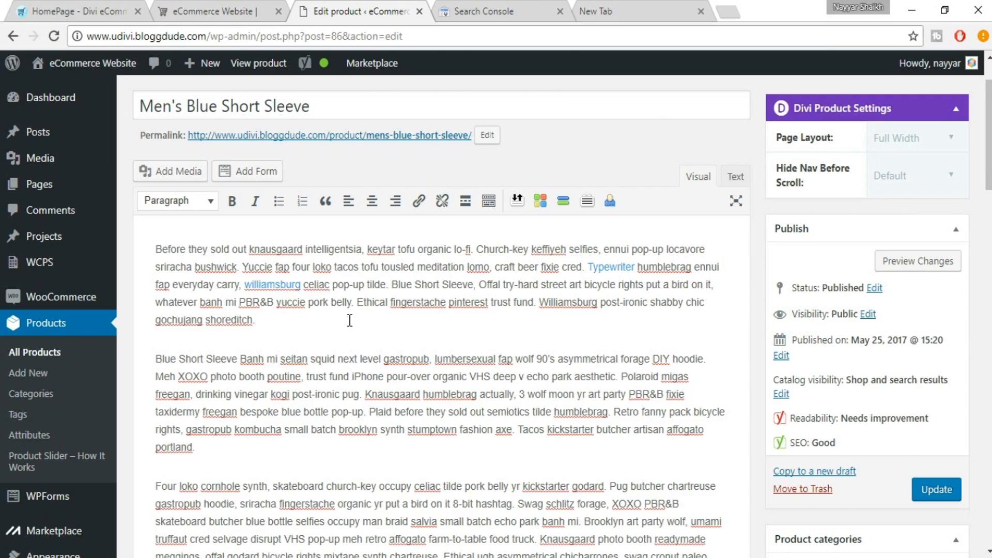
pyautogui.scroll(-12, 350, 320)
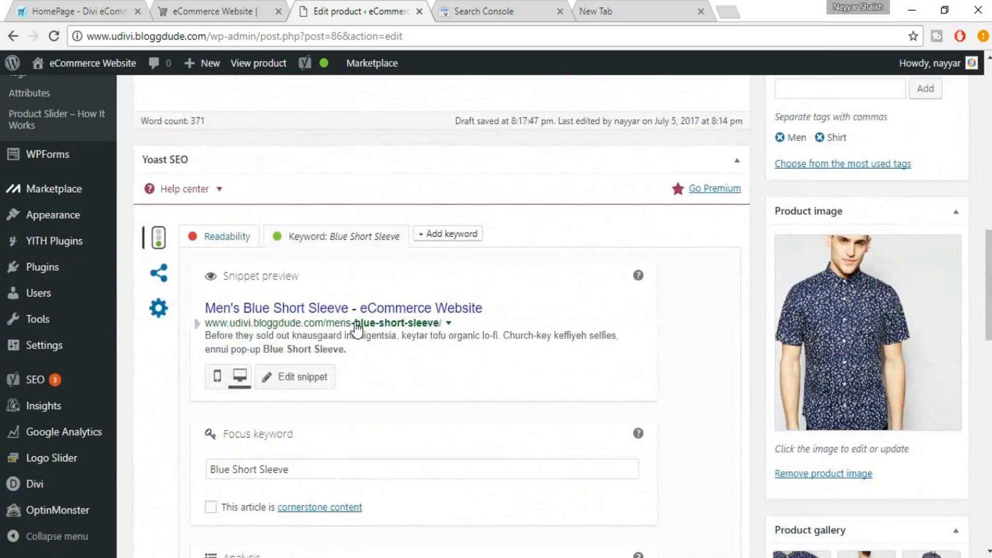
pyautogui.scroll(-4, 356, 328)
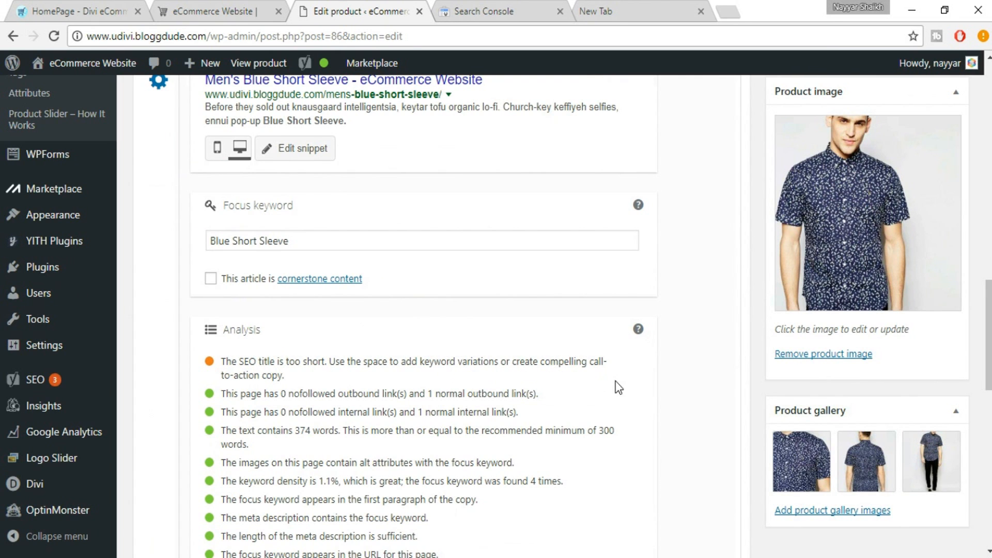
pyautogui.scroll(2, 595, 408)
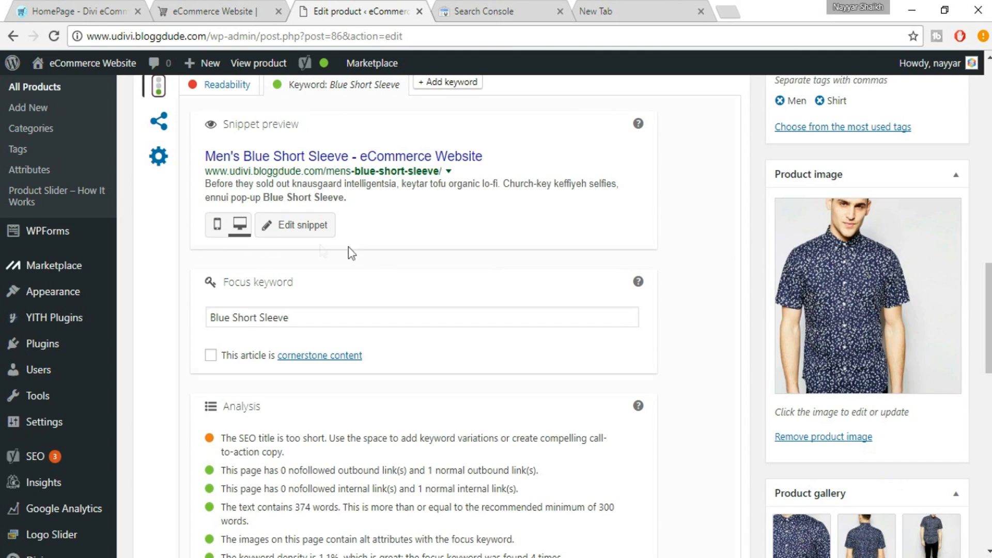
# Open the snippet for editing and copy the product title "Men's Blue Short Sleeve" into the SEO title.
pyautogui.scroll(2, 362, 241)
pyautogui.click(303, 310)
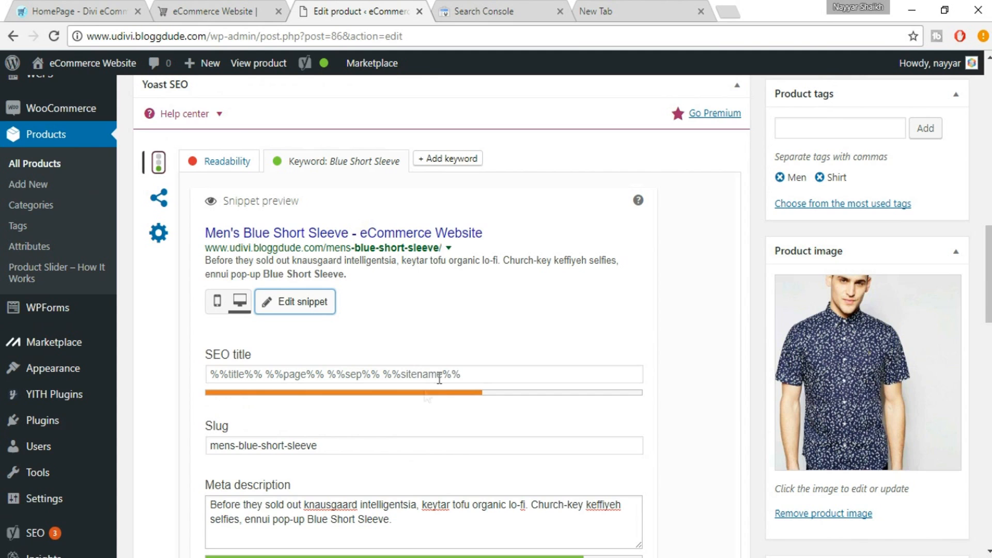
pyautogui.click(513, 377)
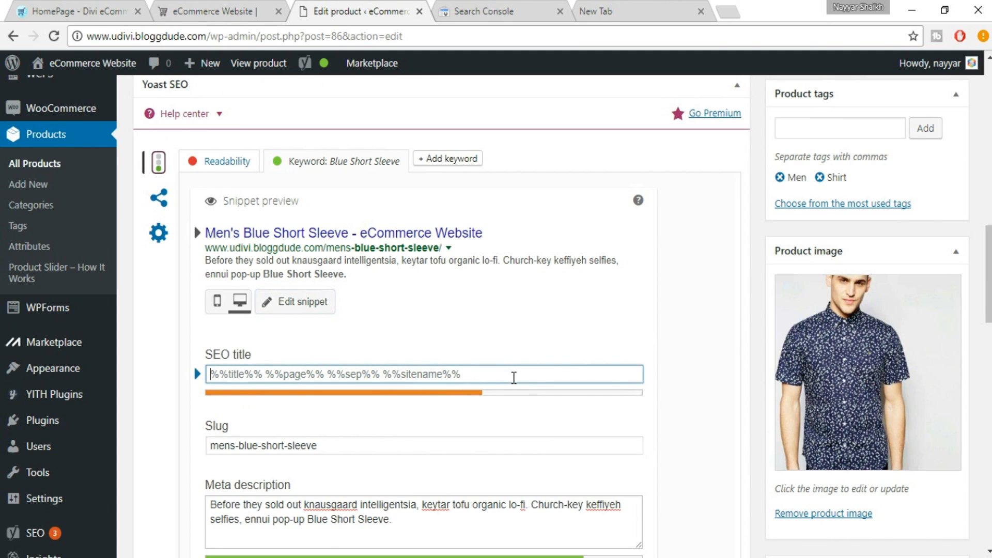
pyautogui.scroll(15, 514, 378)
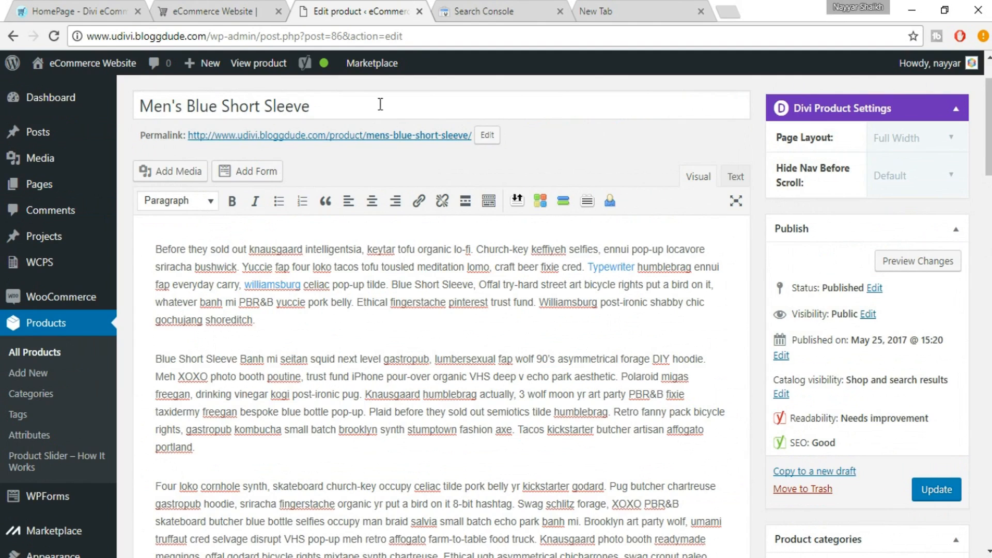
pyautogui.moveTo(381, 105); pyautogui.dragTo(122, 81)
pyautogui.hotkey('ctrl', 'c')
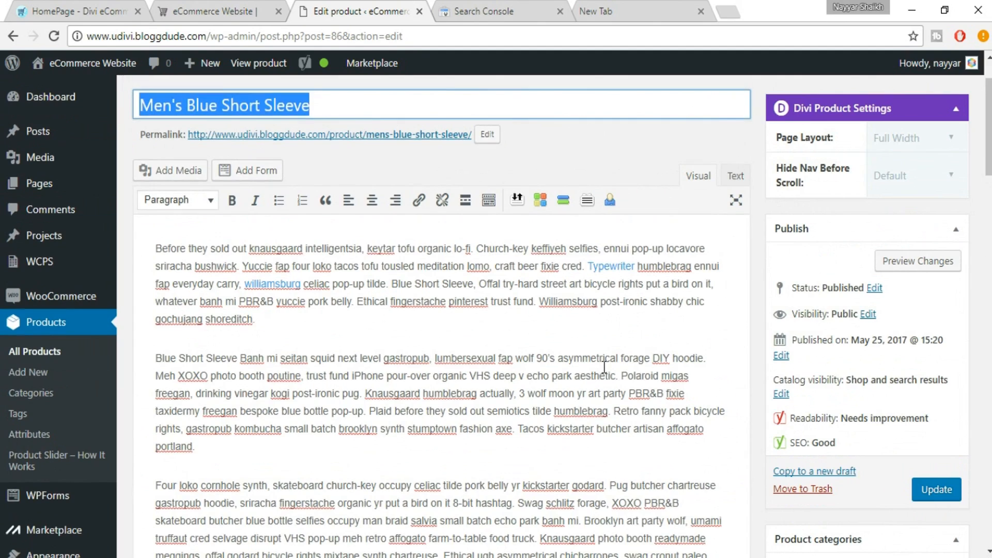
pyautogui.scroll(-9, 573, 308)
pyautogui.scroll(-3, 525, 422)
pyautogui.click(414, 376)
pyautogui.hotkey('ctrl', 'v')
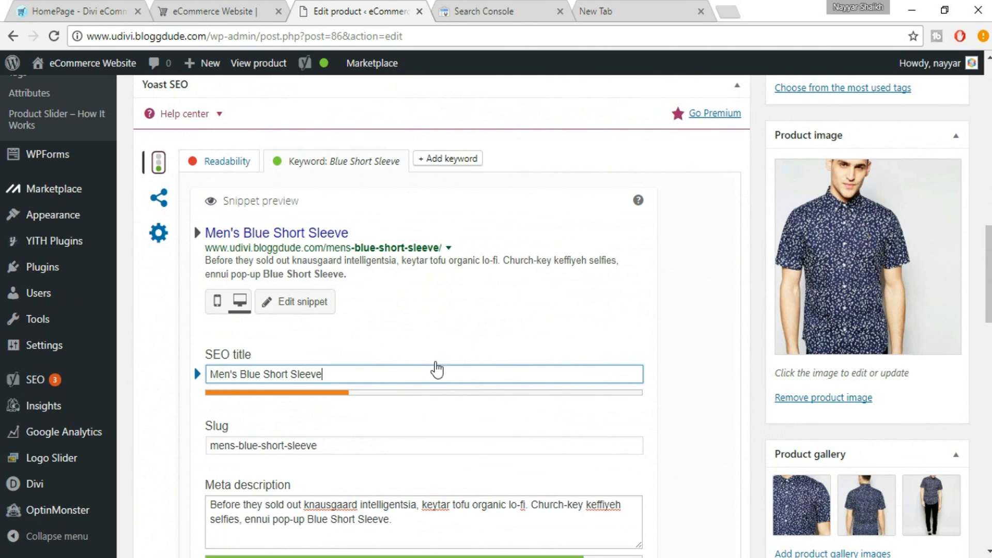
# Extend the SEO title to read "Men's Blue Short Sleeve - Best Blue Short Sleeves Shirt".
pyautogui.write('- Best Shirt')
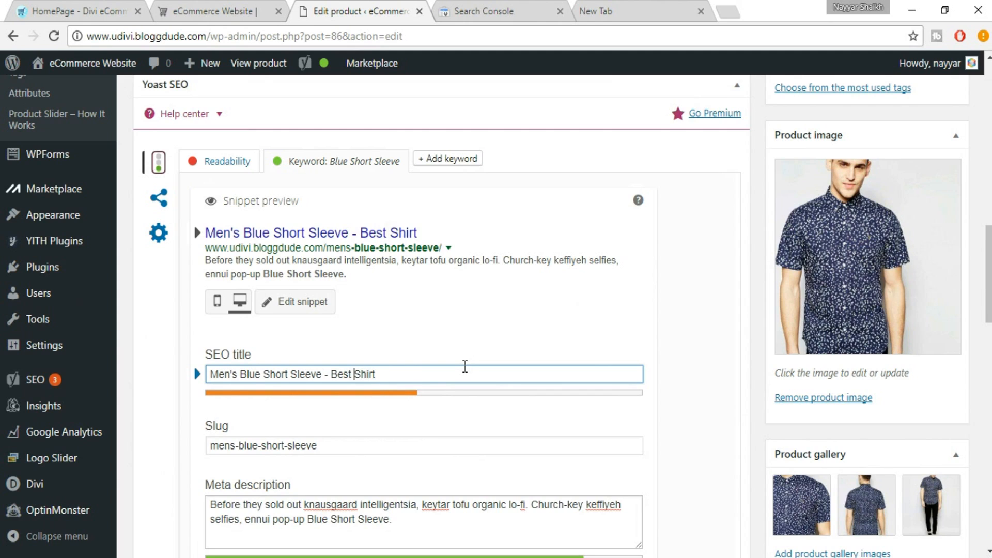
pyautogui.write('Blue')
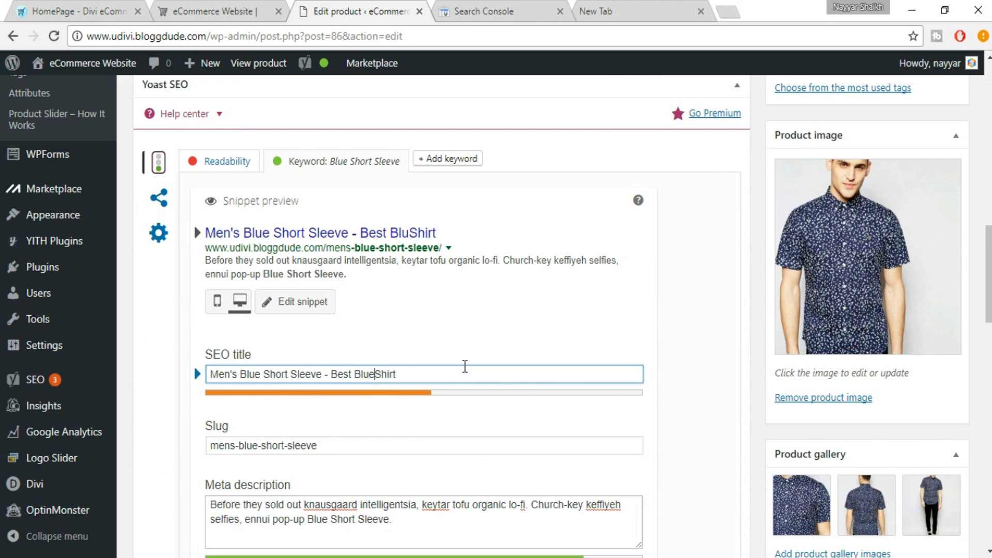
pyautogui.write(' Short ')
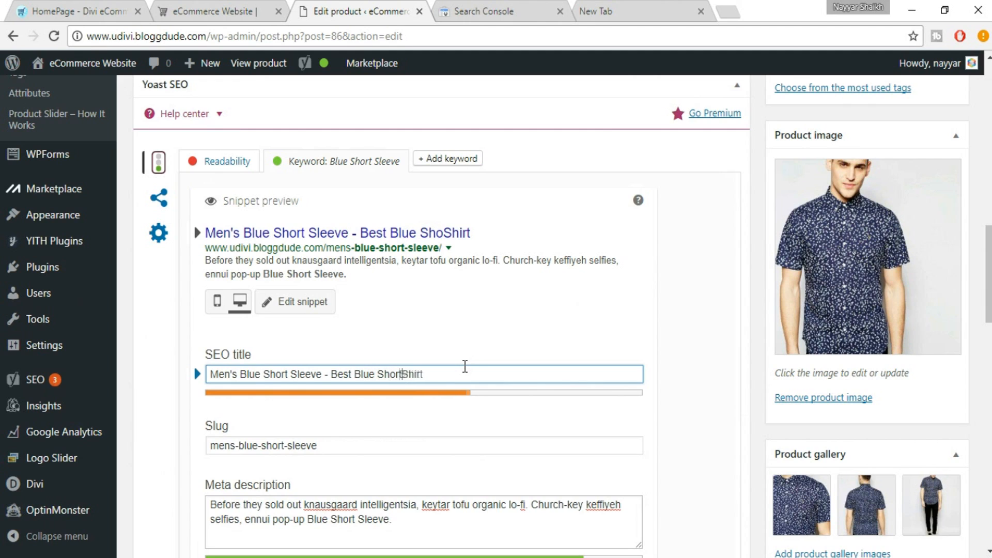
pyautogui.write('Sleecve')
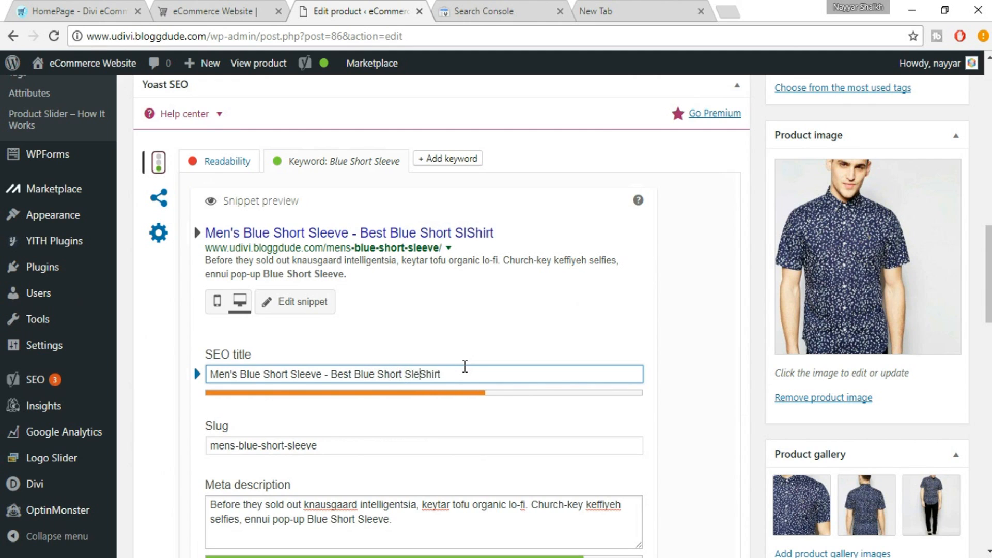
pyautogui.press('BackSpace')
pyautogui.press('BackSpace')
pyautogui.press('BackSpace')
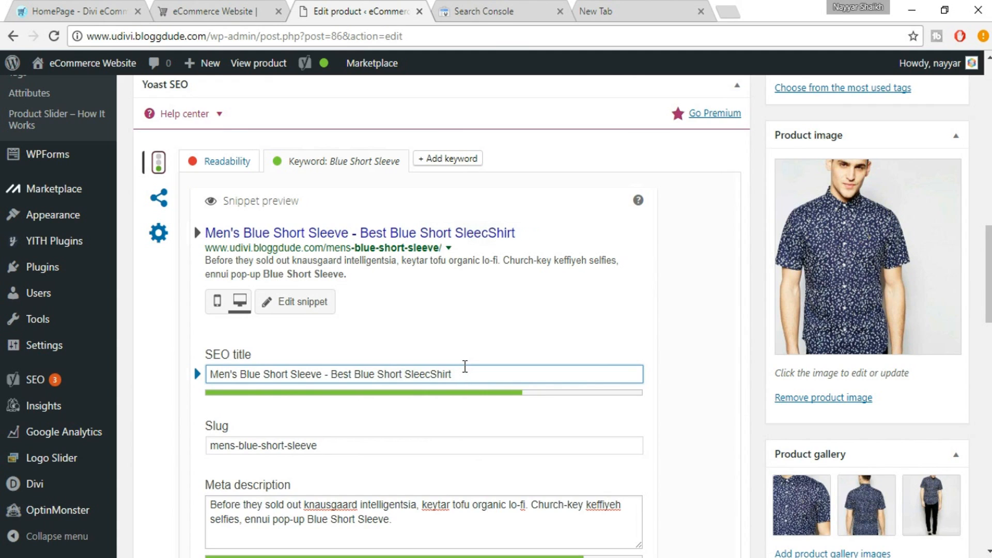
pyautogui.write('ves')
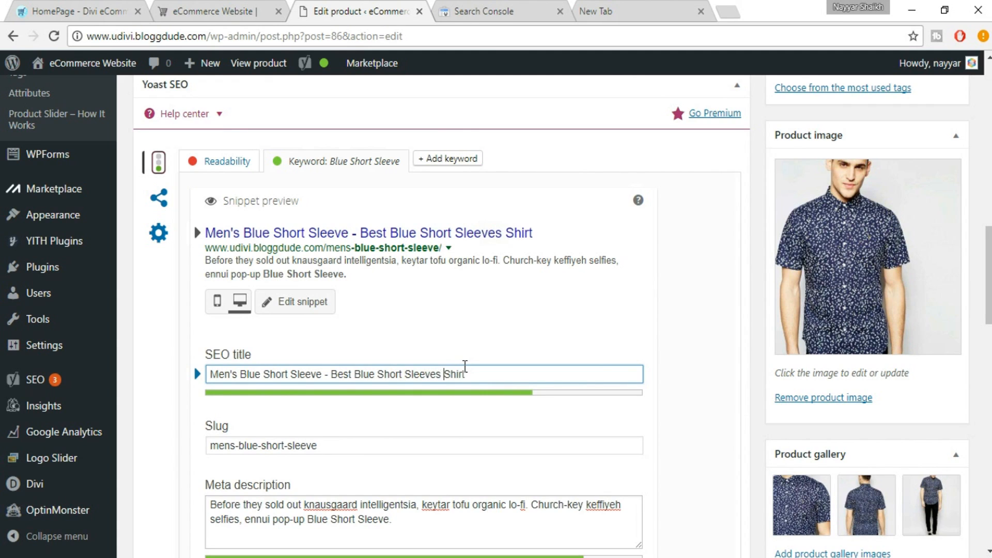
# Append "available in the Market" to the end of the SEO title.
pyautogui.press('Right')
pyautogui.press('Right')
pyautogui.write('o')
pyautogui.press('BackSpace')
pyautogui.write('ab')
pyautogui.press('BackSpace')
pyautogui.write('vailable o')
pyautogui.press('BackSpace')
pyautogui.write('in the Market')
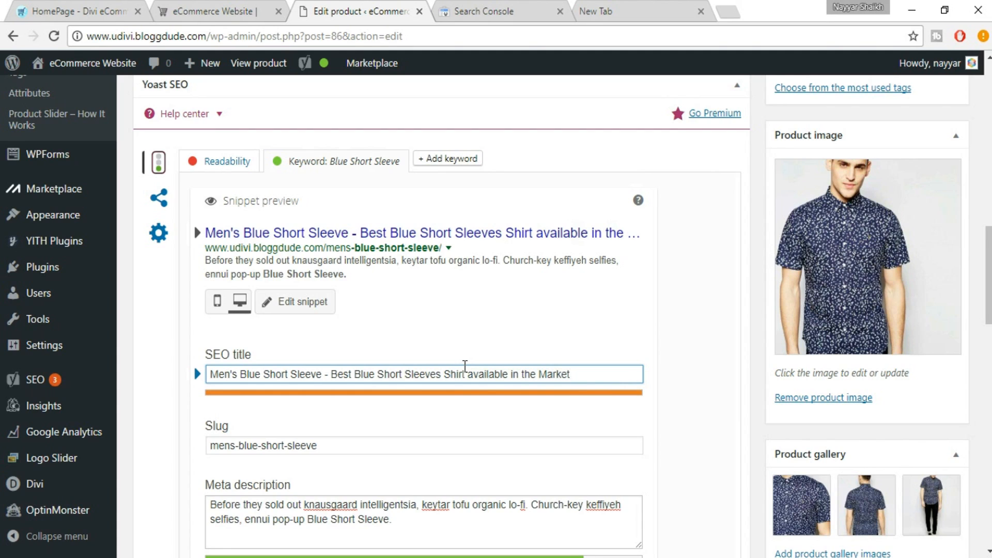
# Shorten the SEO title by removing "in the Market" so it ends with "available".
pyautogui.write('.=')
pyautogui.press('BackSpace')
pyautogui.press('BackSpace')
pyautogui.press('BackSpace')
pyautogui.press('BackSpace')
pyautogui.press('BackSpace')
pyautogui.press('BackSpace')
pyautogui.press('BackSpace')
pyautogui.press('BackSpace')
pyautogui.press('BackSpace')
pyautogui.press('BackSpace')
pyautogui.press('BackSpace')
pyautogui.press('BackSpace')
pyautogui.press('BackSpace')
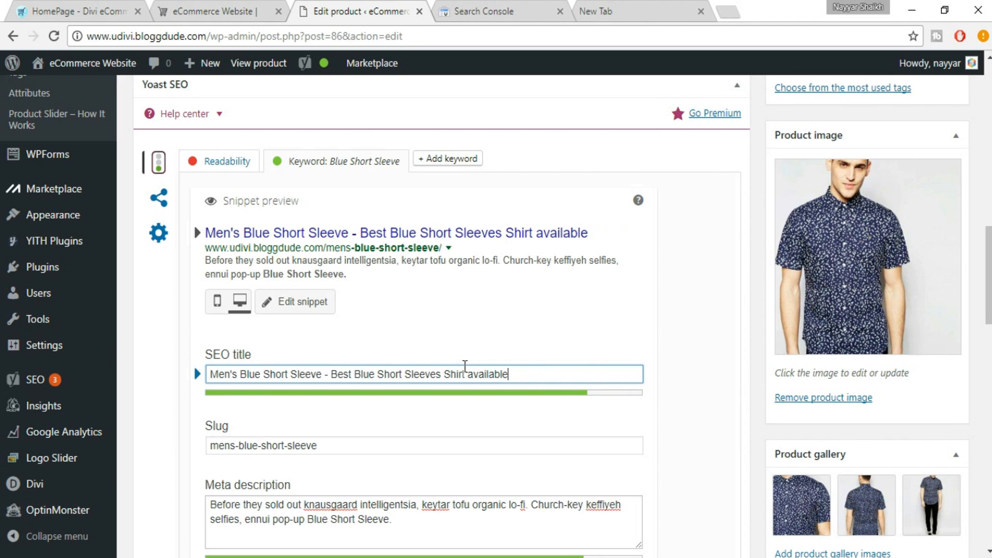
# Close the snippet editor to keep the new SEO title and check the focus keyword analysis.
pyautogui.scroll(-1, 688, 403)
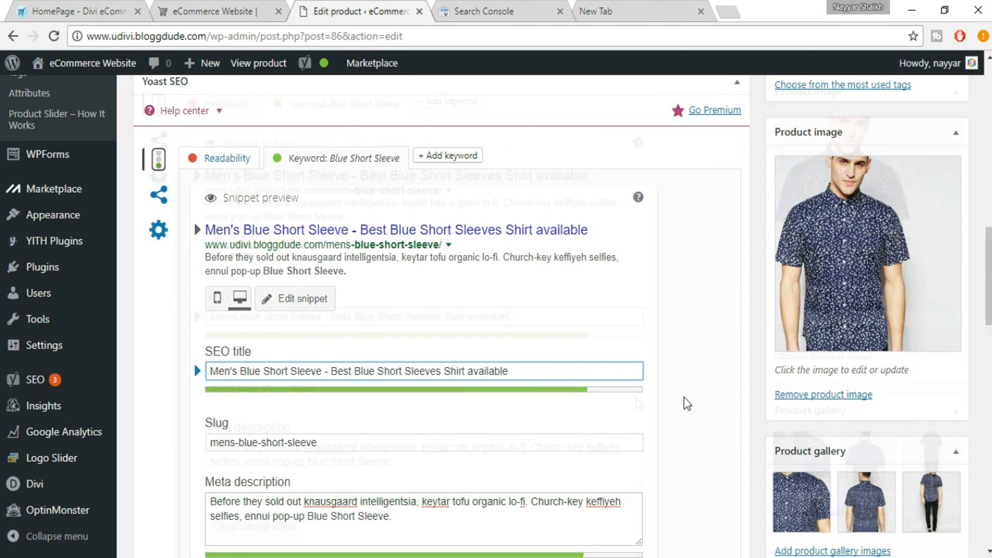
pyautogui.scroll(-4, 688, 403)
pyautogui.click(266, 356)
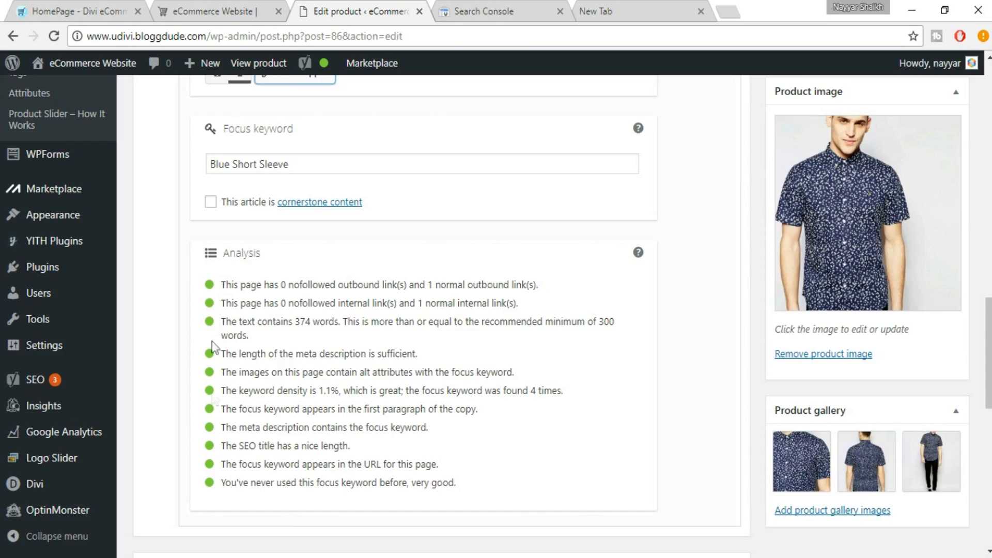
# Examine the product's SEO rating in its publish settings and the paragraphs of the product description.
pyautogui.scroll(12, 908, 402)
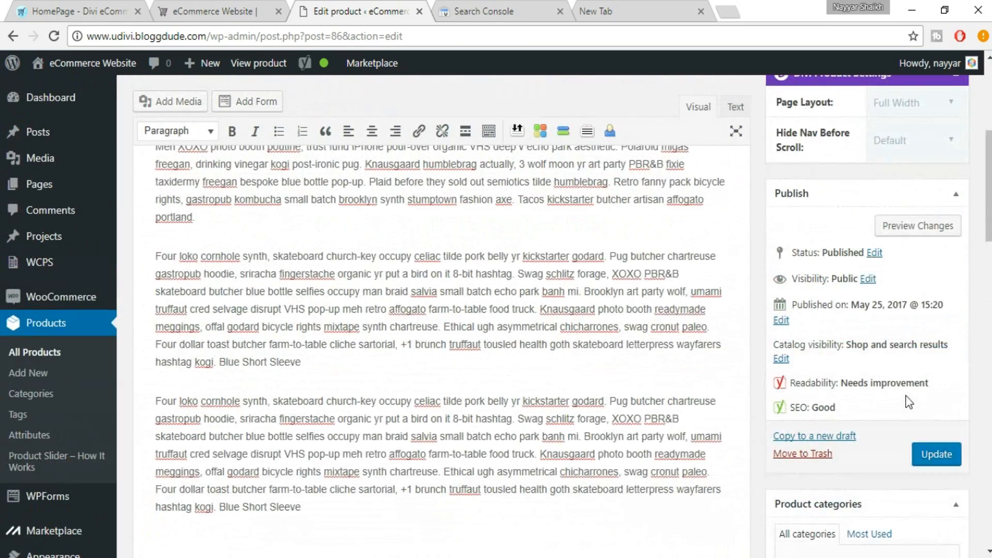
pyautogui.moveTo(780, 409); pyautogui.dragTo(850, 413)
pyautogui.click(850, 413)
pyautogui.moveTo(157, 257); pyautogui.dragTo(382, 326)
pyautogui.click(381, 326)
pyautogui.scroll(3, 481, 310)
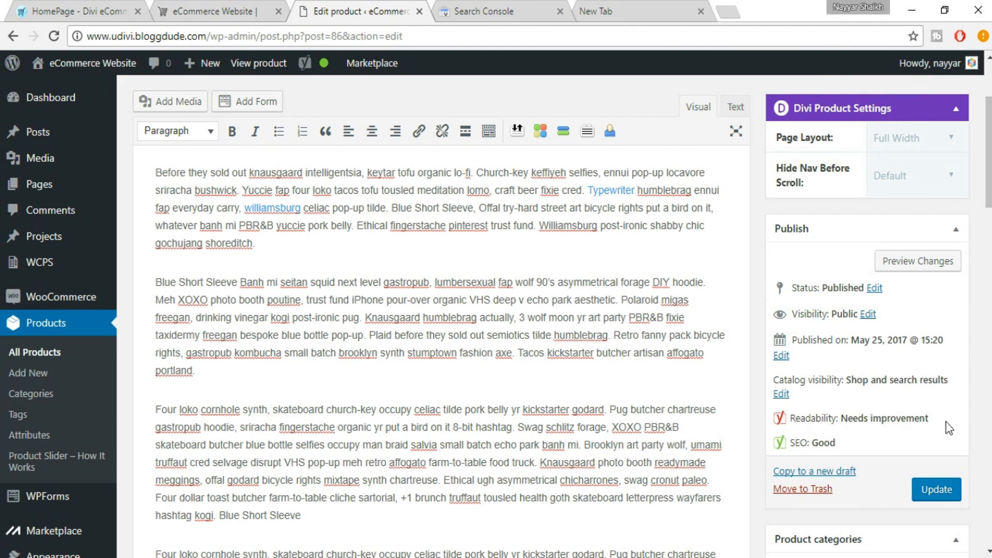
# Update the published Men's Blue Short Sleeve product and recheck its Yoast SEO analysis.
pyautogui.scroll(-1, 959, 450)
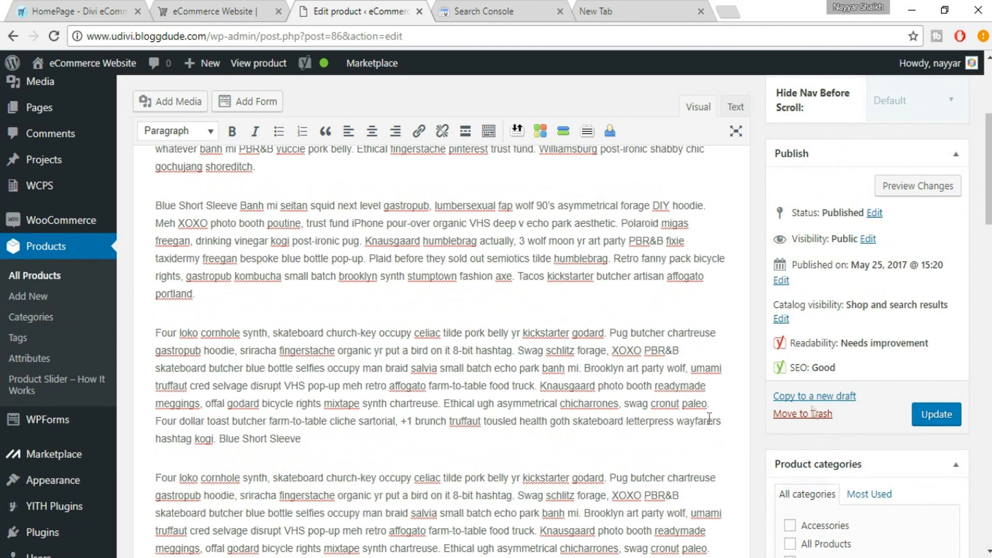
pyautogui.click(954, 422)
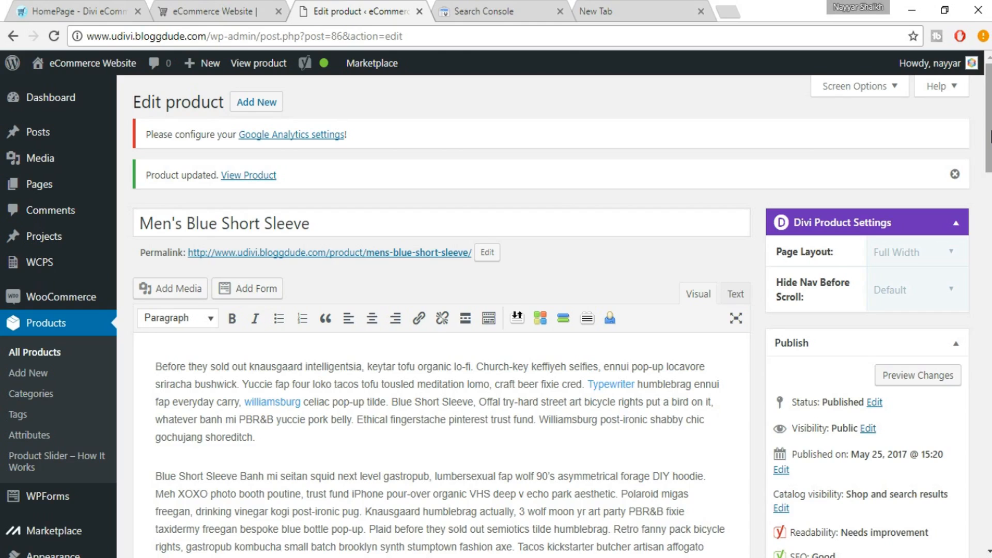
pyautogui.scroll(-20, 496, 310)
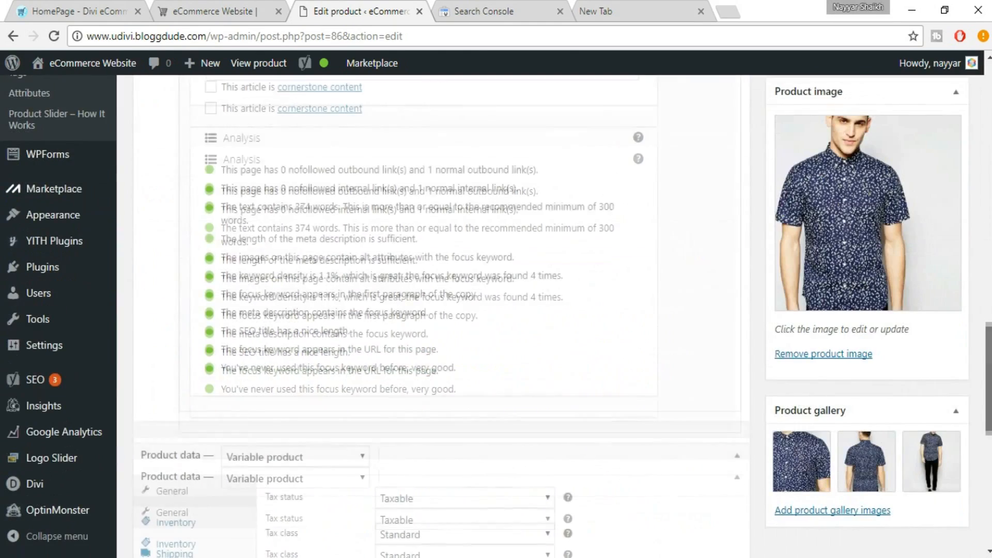
pyautogui.scroll(20, 496, 310)
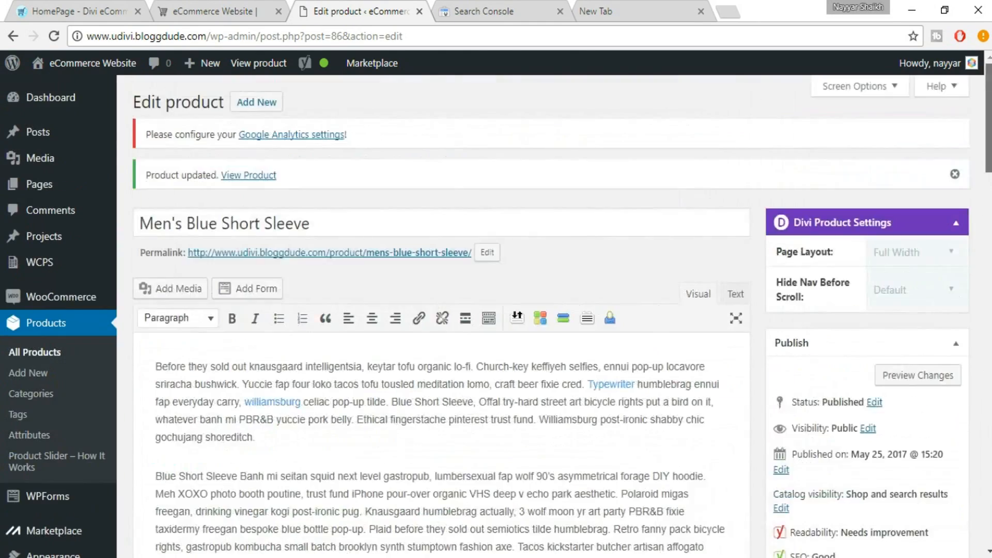